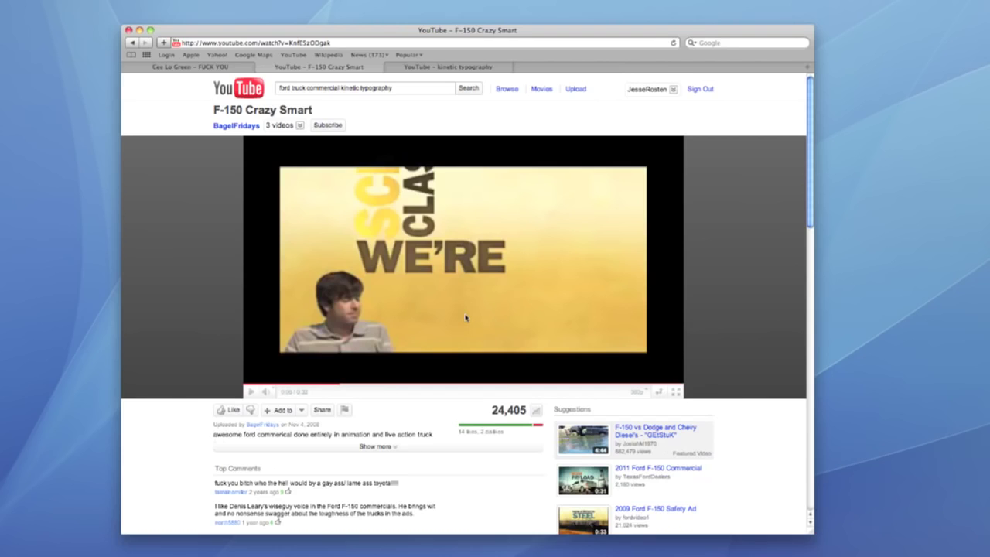
Play part of the Cee Lo Green lyric video on YouTube to examine its text animation, and pause it.
key(super+shift+bracketleft)
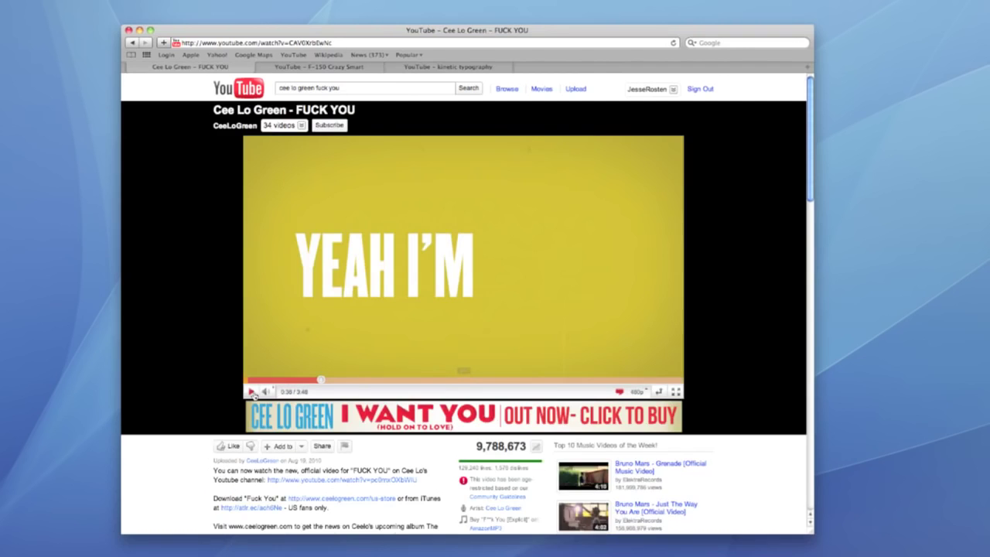
click(253, 392)
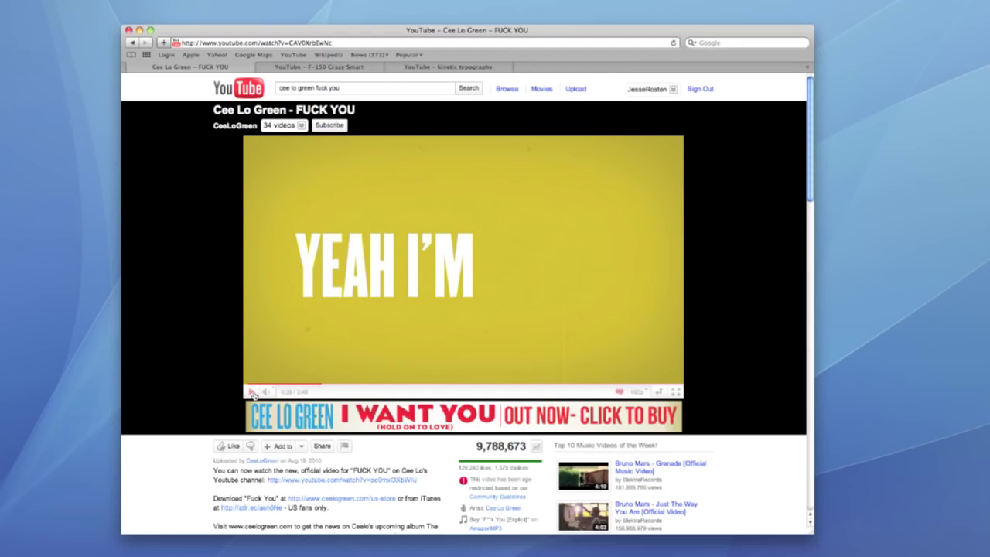
click(252, 392)
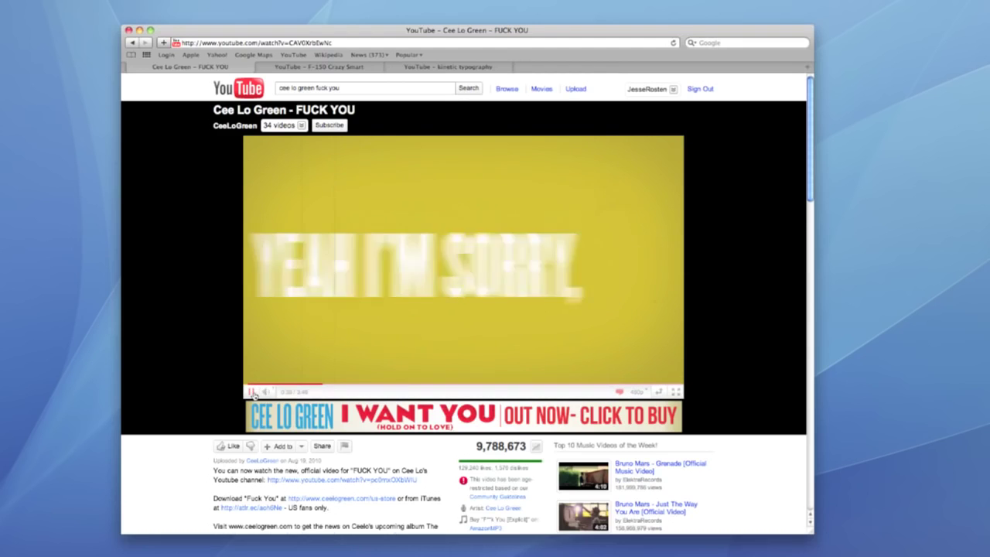
mouse_move(280, 394)
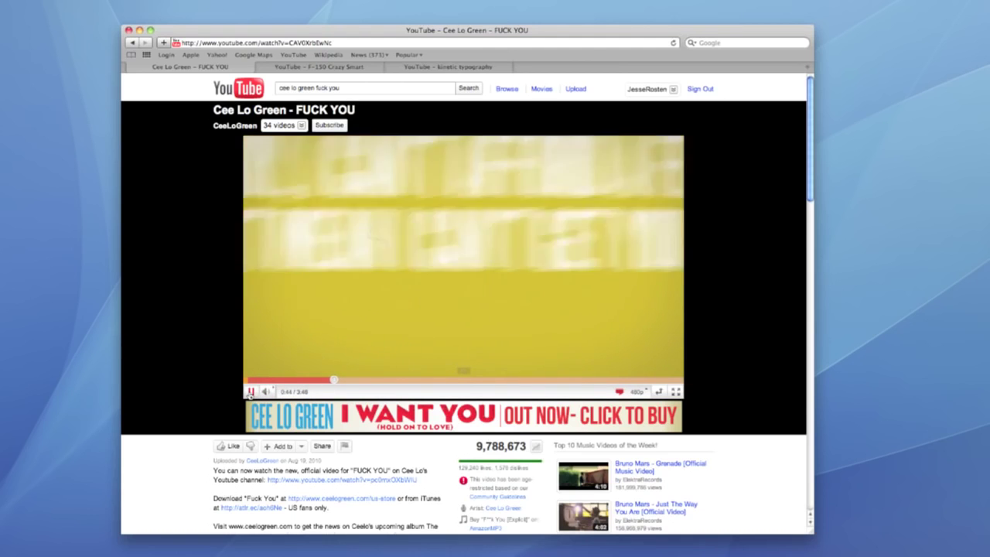
click(249, 392)
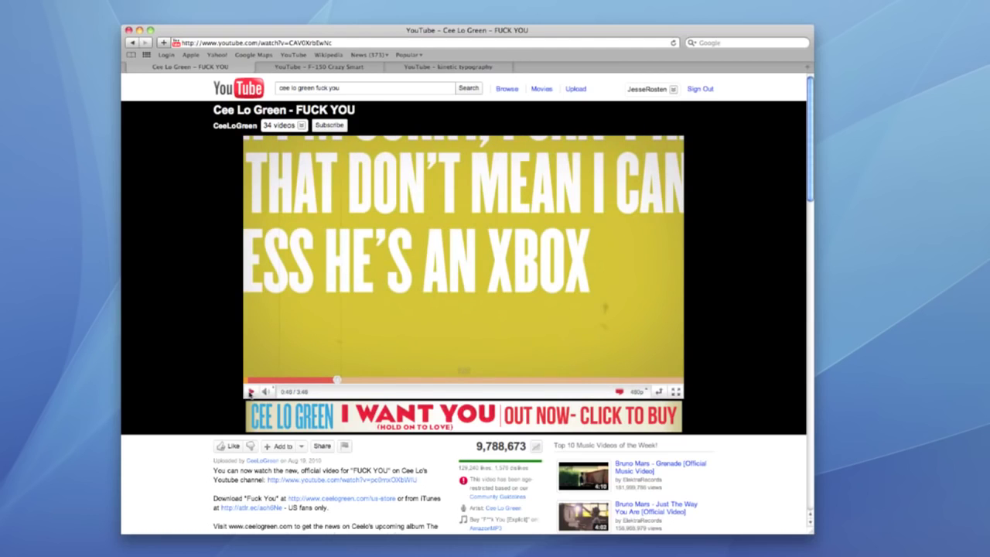
Search YouTube for "kinetic typography" and browse the results for examples.
click(375, 91)
double_click(375, 91)
key(super+a)
text(kinetic typography)
key(Return)
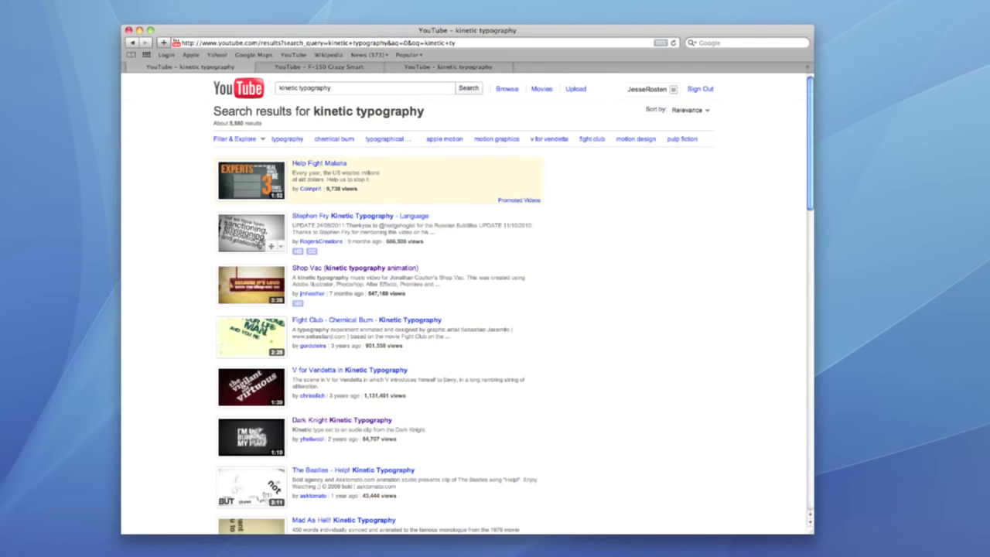
scroll(254, 241, down, 15)
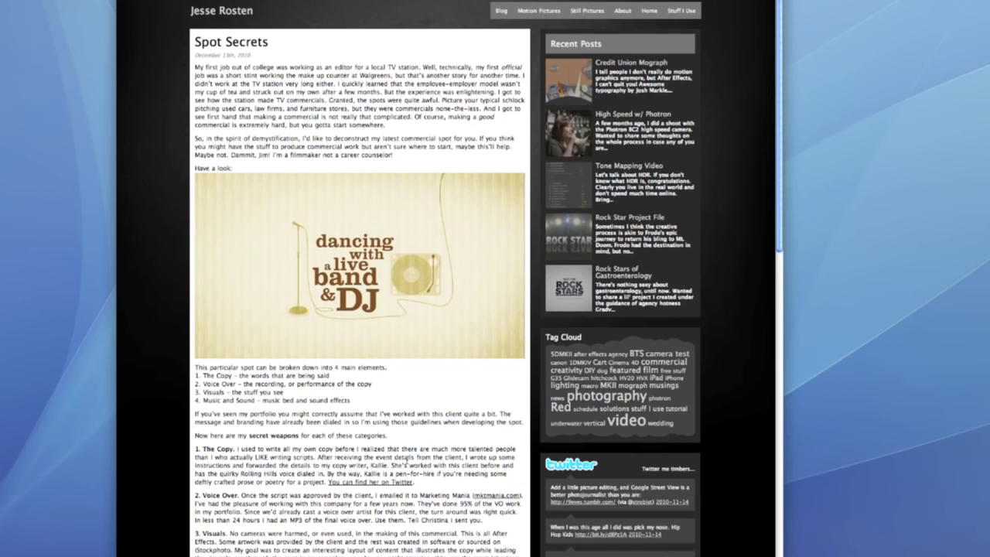
mouse_move(206, 352)
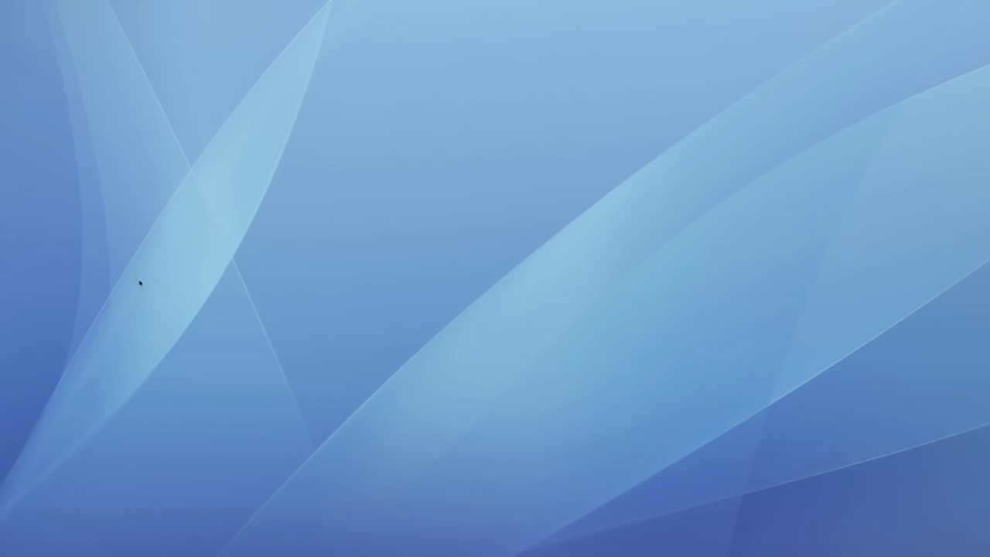
Switch to After Effects and view the finished typography in Comp 2 at 0:00:15:00.
key(super+Tab)
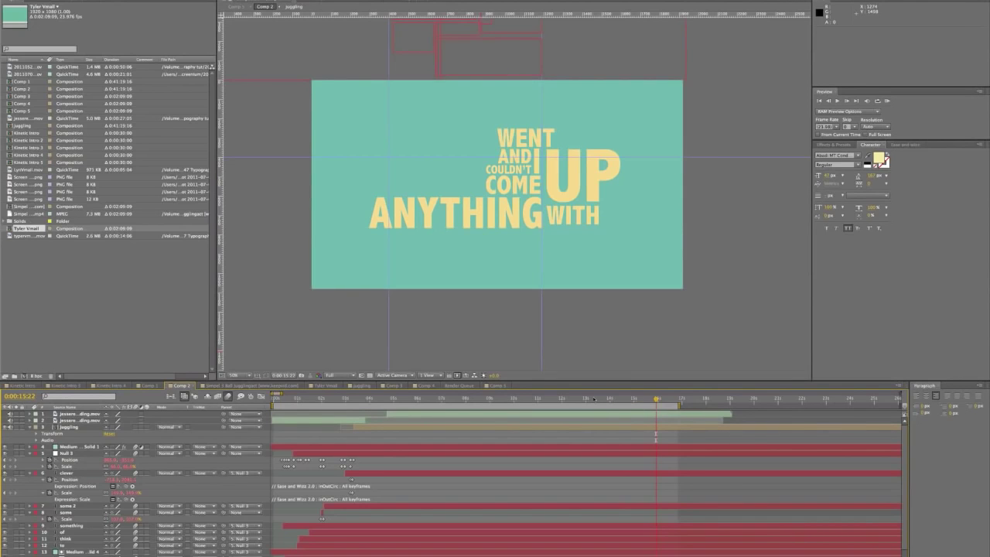
key(F12)
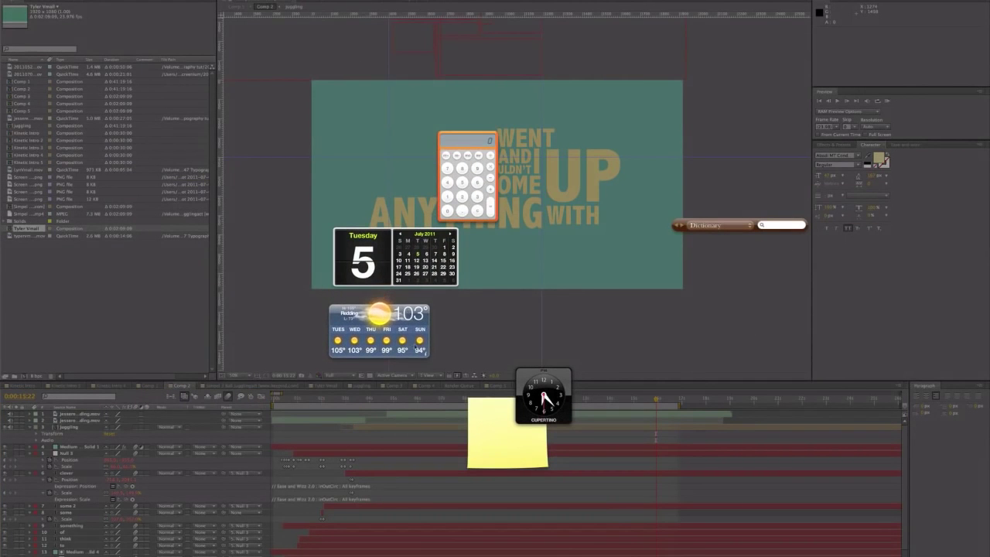
drag(428, 317, 439, 306)
key(F12)
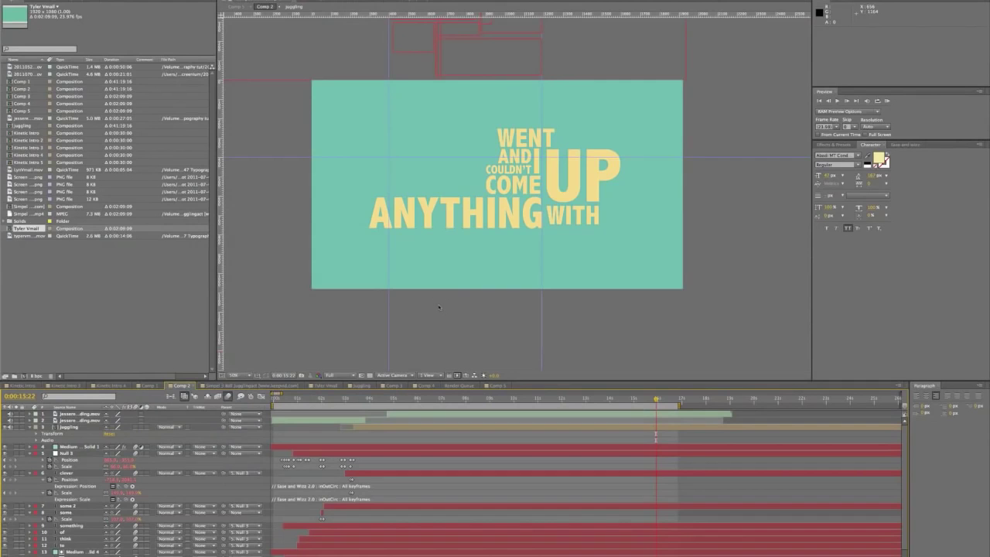
click(633, 398)
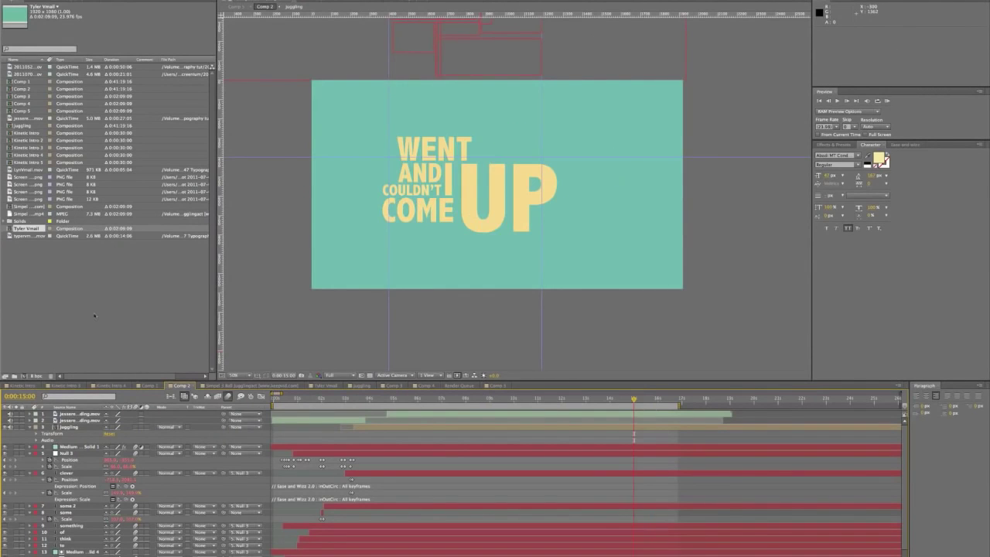
Start a new empty project in place of the open one.
click(94, 315)
click(68, 0)
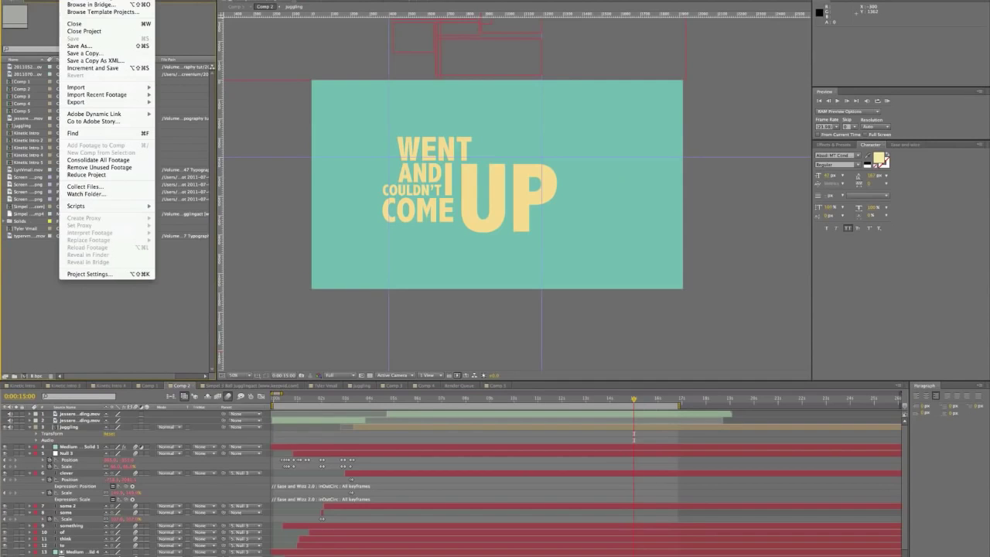
mouse_move(77, 0)
click(186, 0)
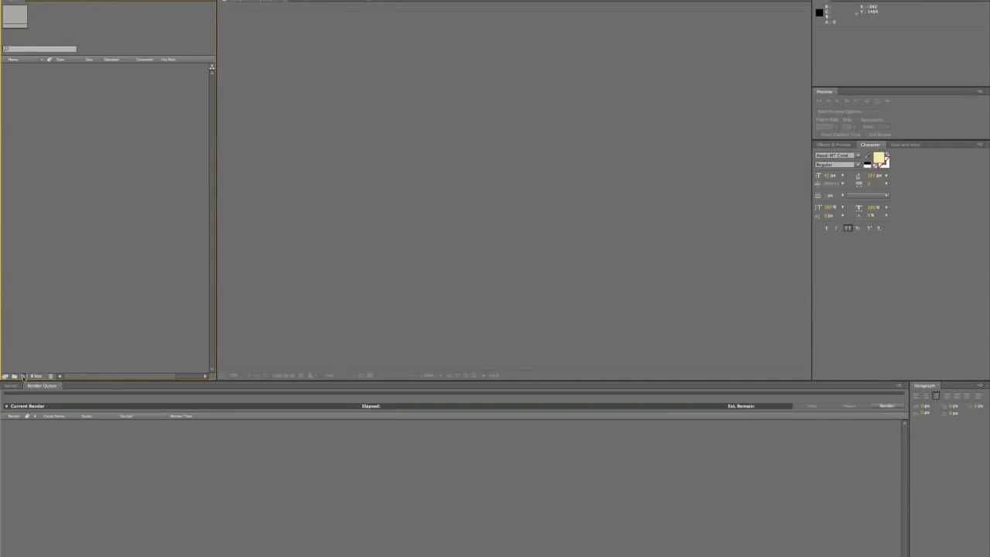
Switch to Finder and import the audio file LynVmail.mov into the empty After Effects project.
key(super+Tab)
key(super+Tab)
key(super+Tab)
key(super+Tab)
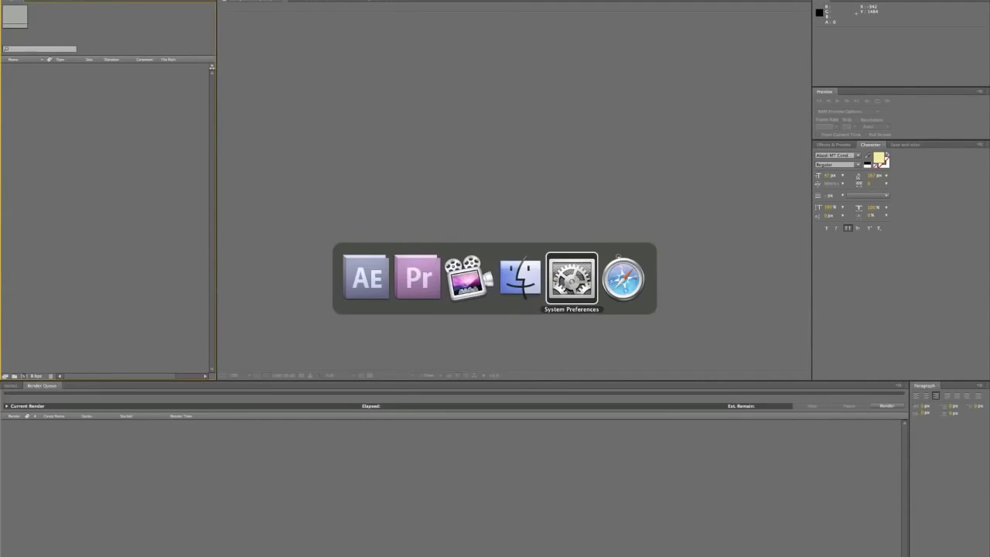
key(super+shift+Tab)
drag(634, 360, 77, 223)
click(30, 67)
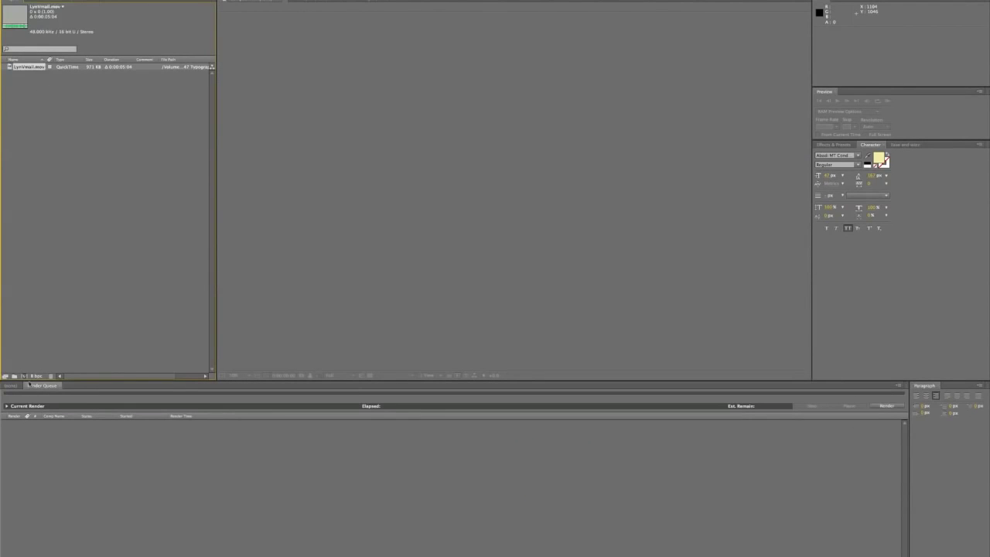
Create a new composition with the offered settings and add LynVmail.mov to its timeline.
key(super+n)
click(331, 214)
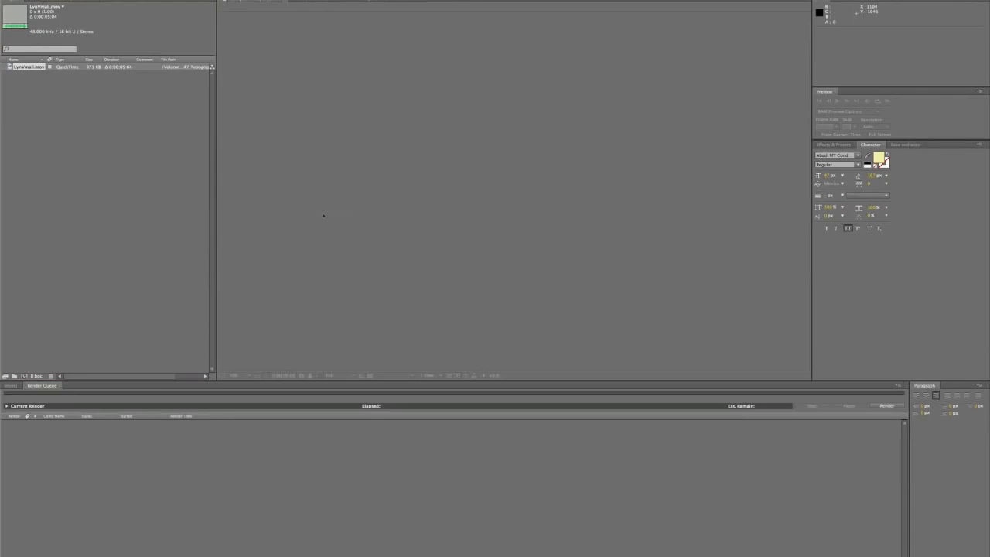
drag(17, 74, 40, 421)
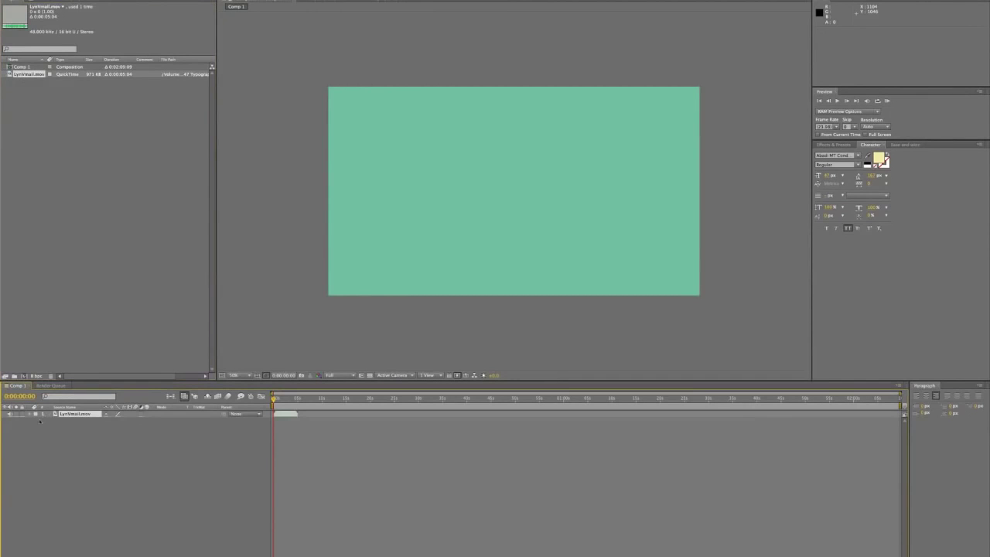
Preview the audio of the LynVmail.mov layer and display its waveform enlarged in the timeline.
key(equal)
key(KP_Decimal)
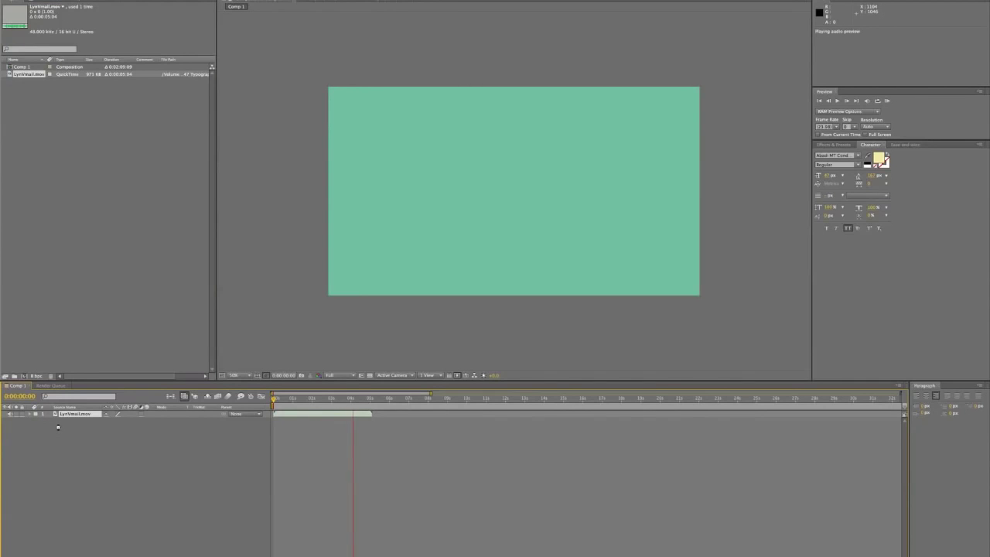
click(28, 415)
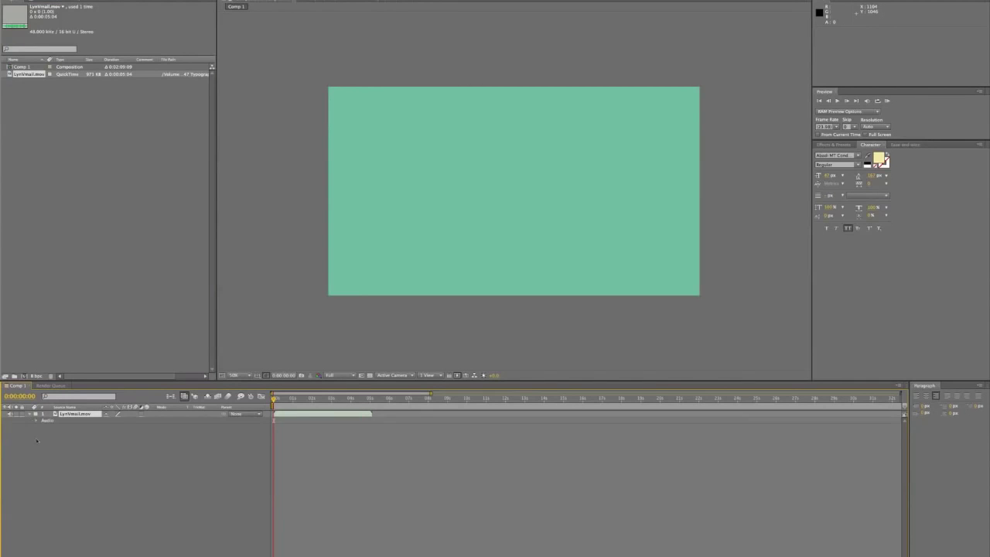
click(36, 421)
click(42, 434)
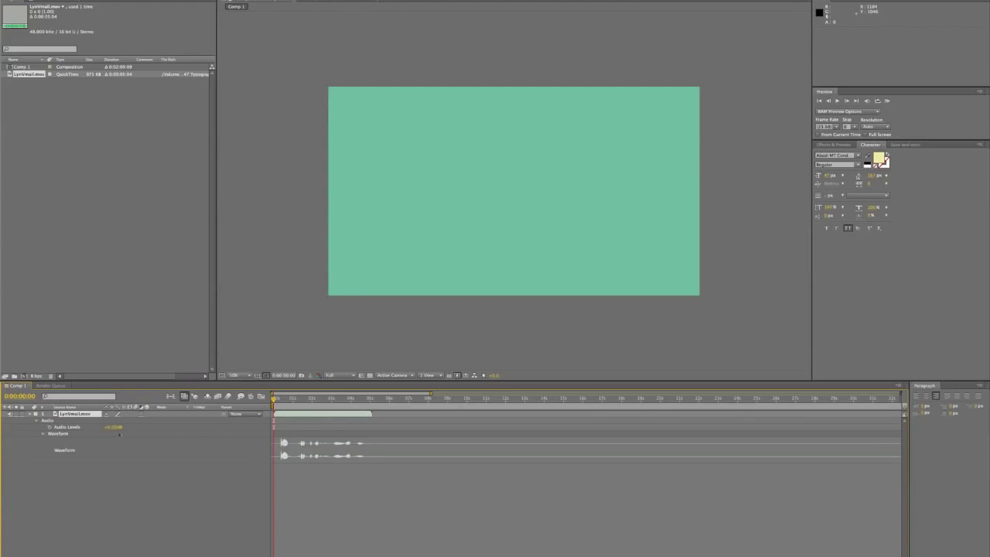
drag(431, 393, 313, 393)
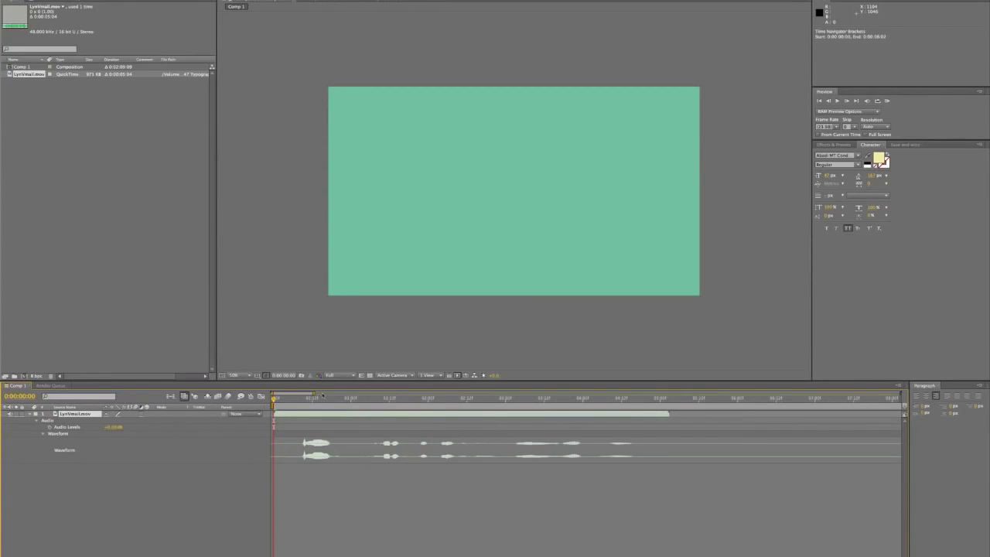
Move the current time to 0:00:00:09, where the first word starts in the waveform, and preview the audio from there.
click(302, 398)
mouse_move(302, 399)
mouse_down()
mouse_move(612, 400)
mouse_move(334, 400)
mouse_move(300, 402)
mouse_move(300, 413)
mouse_up()
drag(302, 403, 303, 404)
key(KP_Decimal)
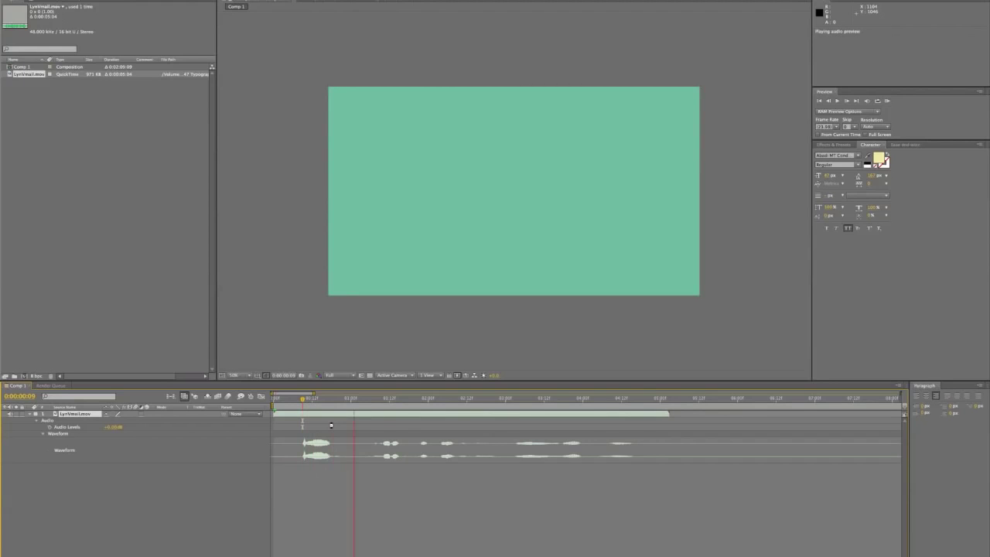
Set a larger font size and add a left-aligned text layer reading "UHH" near the composition's upper left.
click(826, 176)
key(Return)
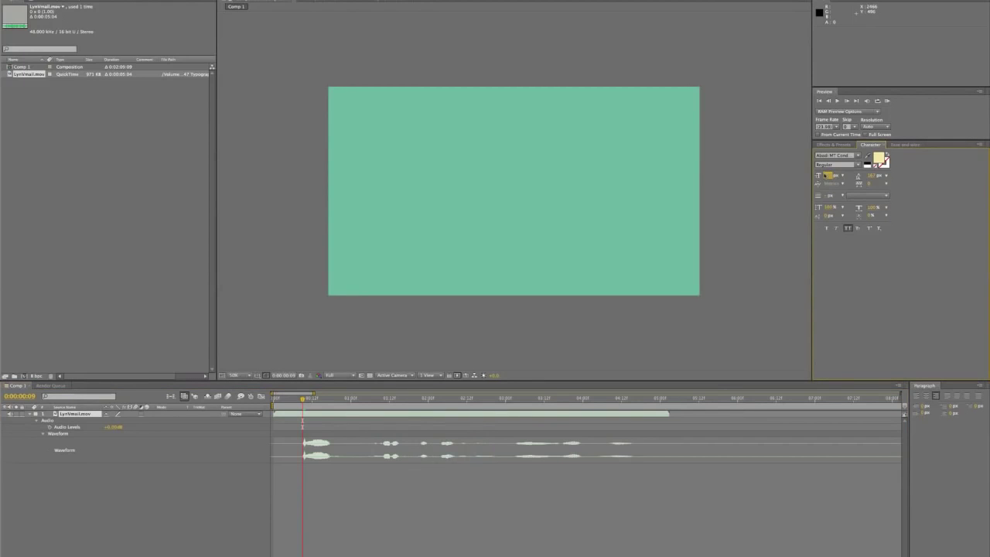
click(398, 139)
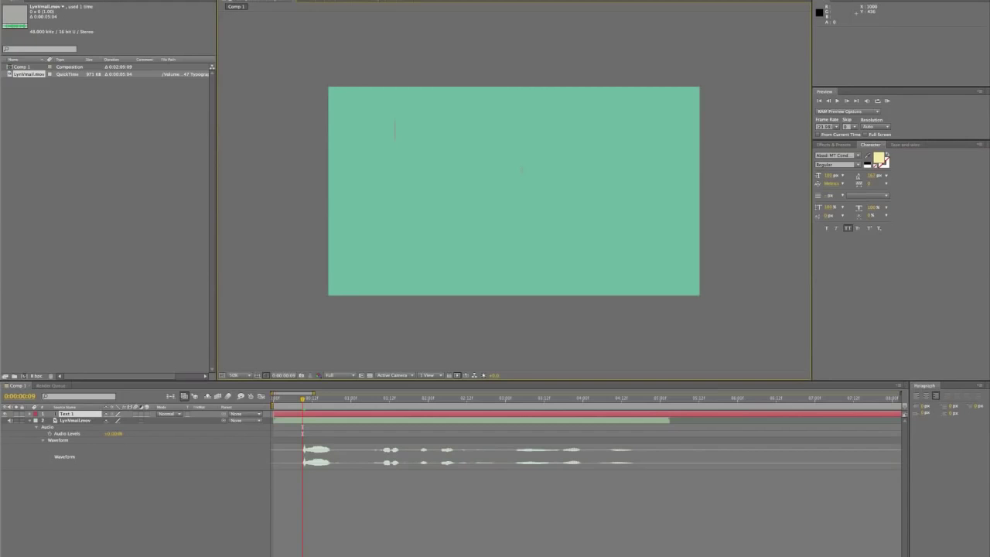
text(UHH)
key(KP_Enter)
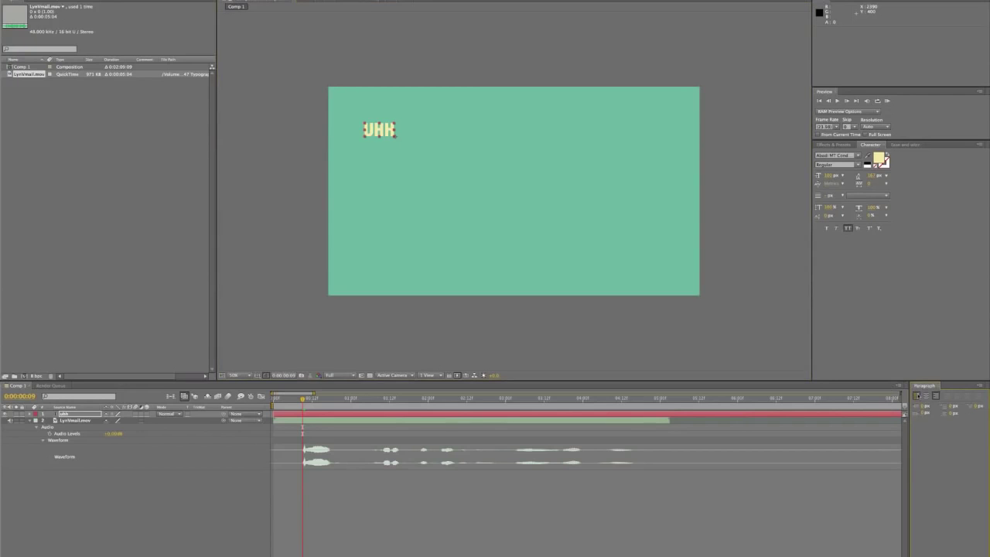
drag(379, 130, 409, 130)
Change the font of the "UHH" text to Futura (TT) in the Bold Condensed style.
double_click(410, 129)
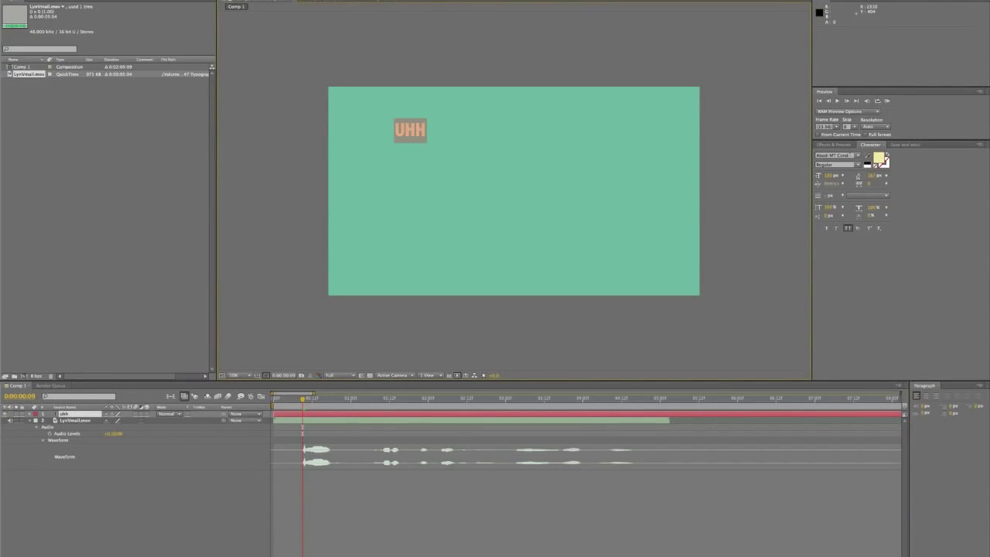
click(857, 156)
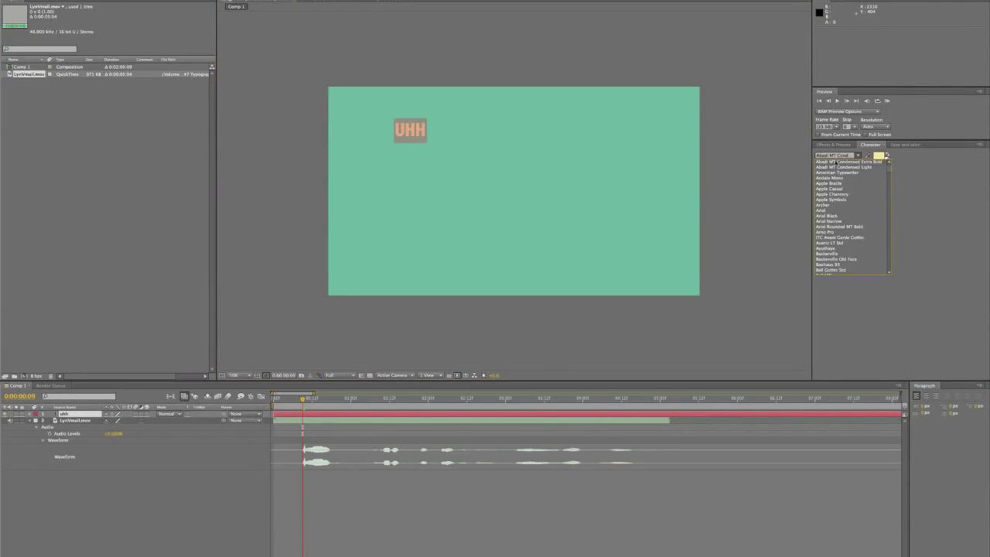
click(832, 162)
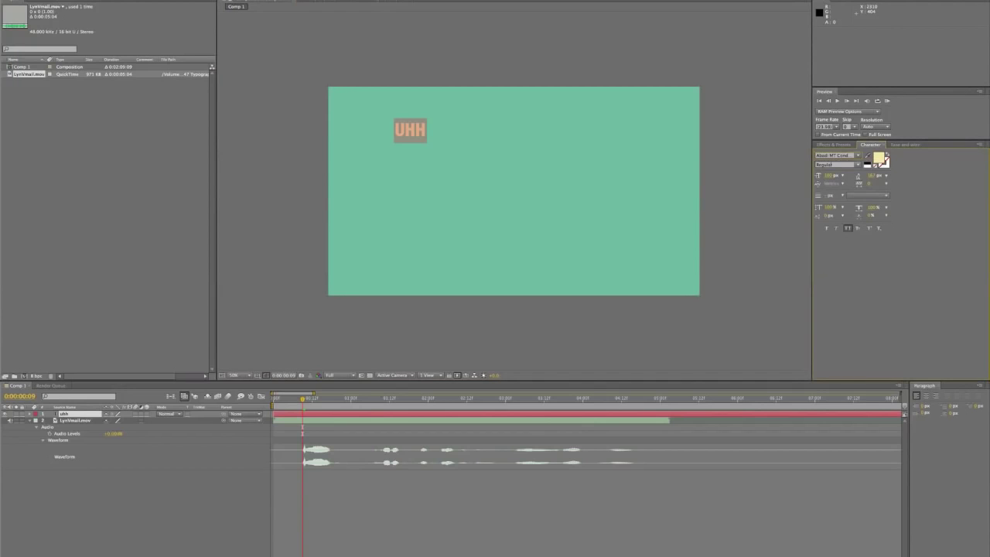
click(835, 155)
text(futura (TT)
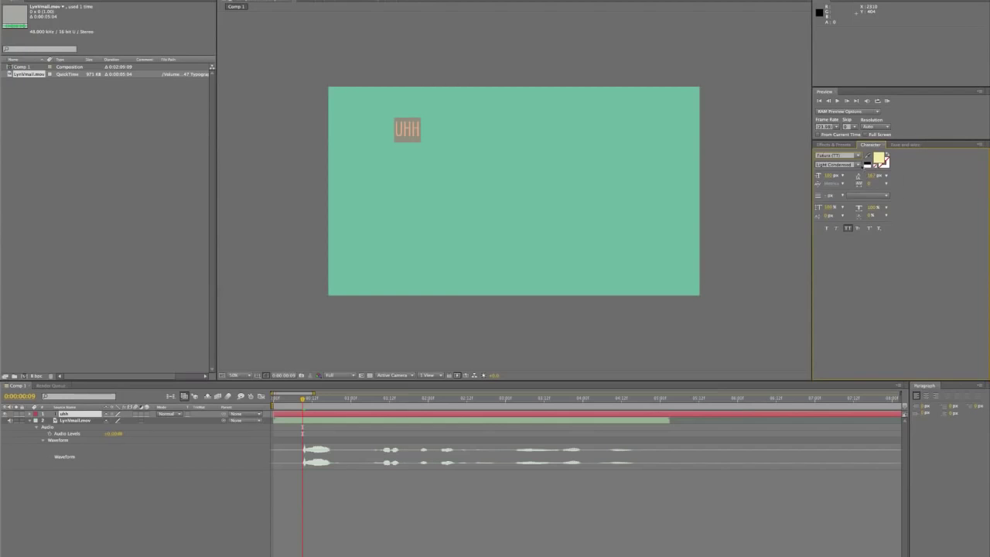
click(837, 164)
click(844, 189)
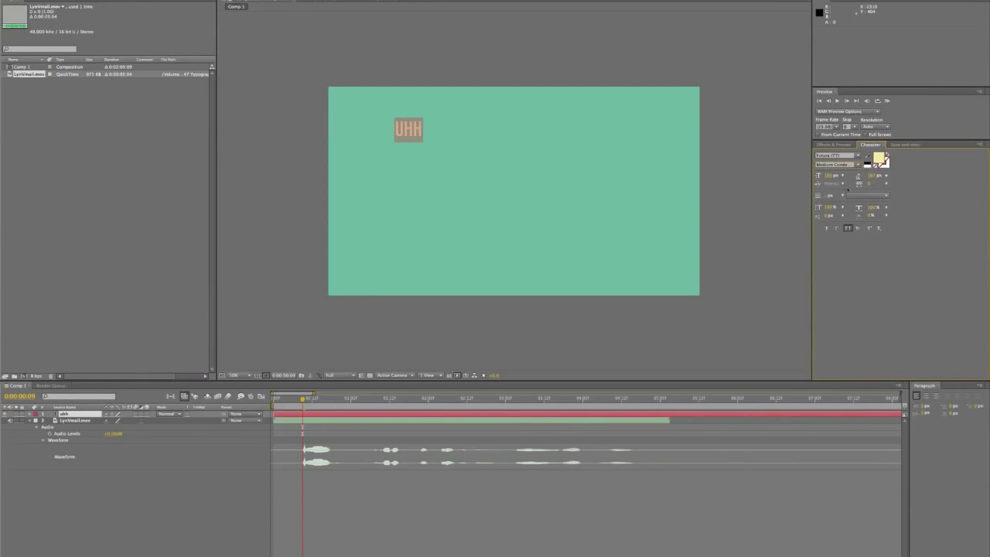
click(847, 165)
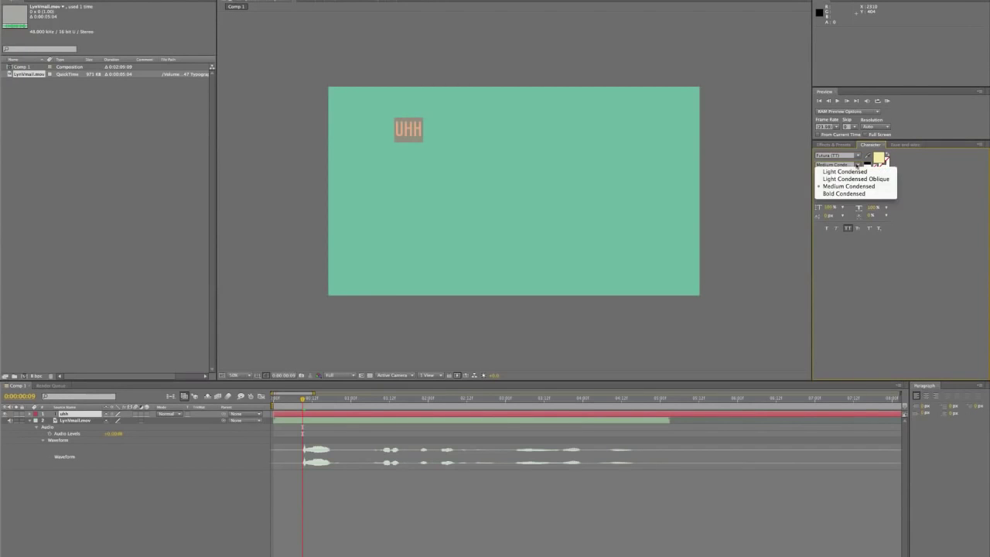
click(844, 194)
key(KP_Enter)
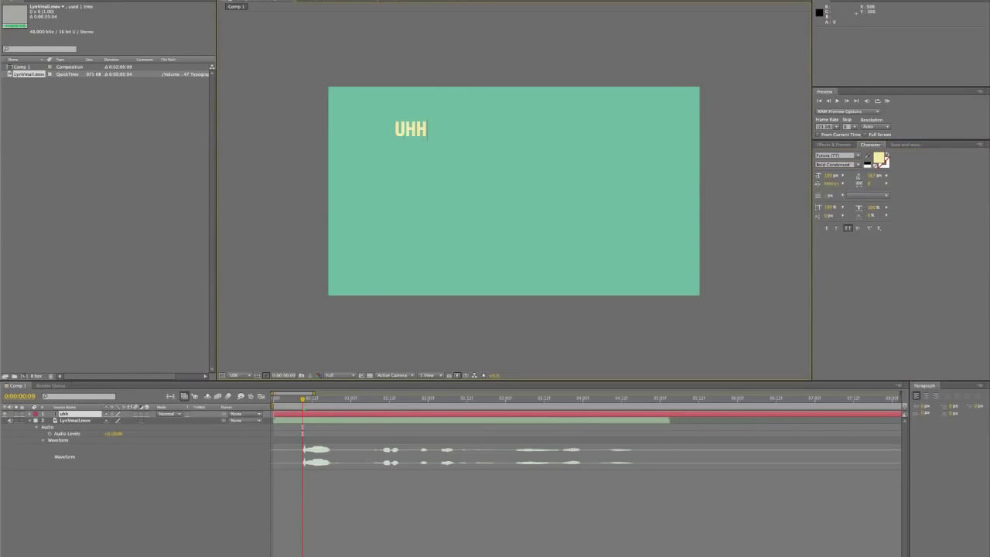
Increase the font size of the "UHH" text and move it closer to the composition's centre.
double_click(408, 133)
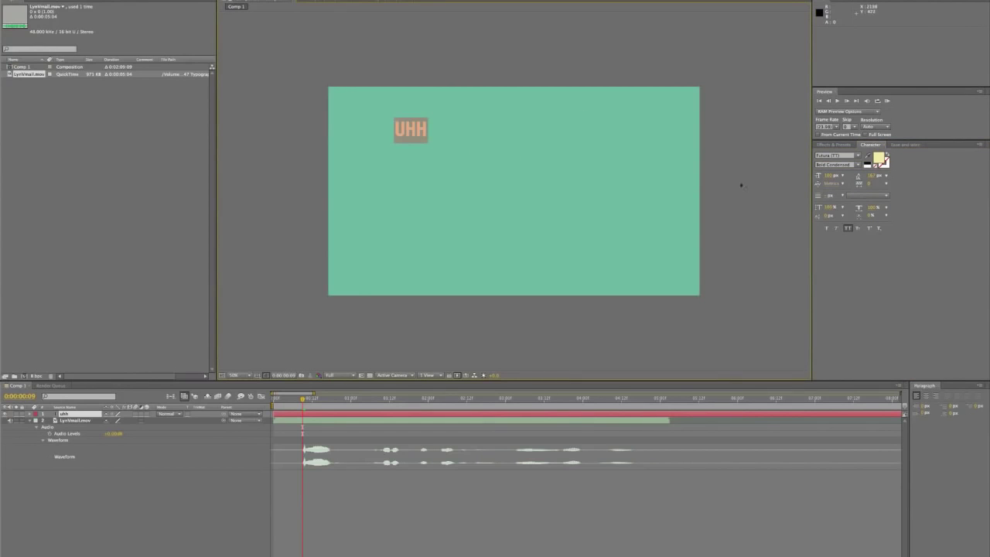
drag(831, 177, 845, 178)
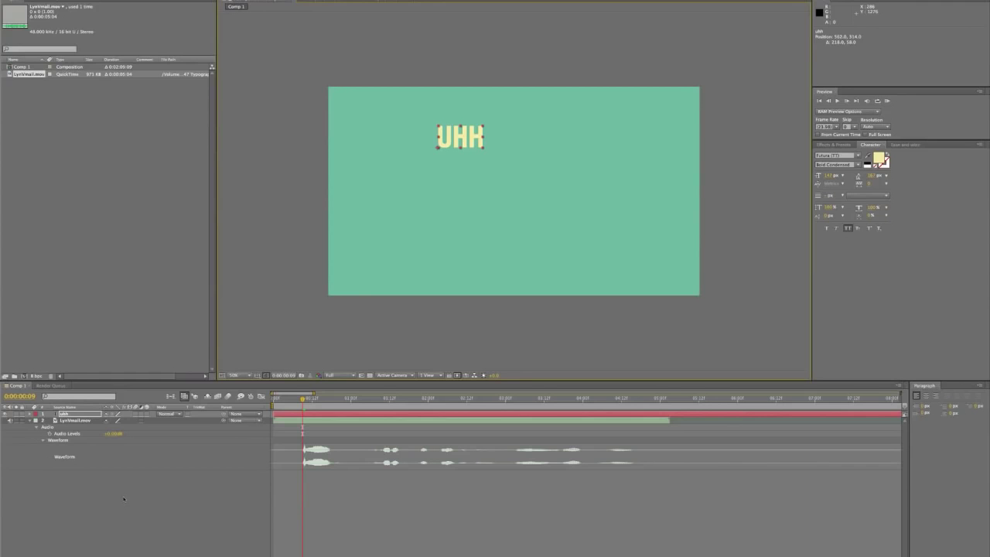
Preview the voicemail audio from 0:00:00:09 and add a text layer reading "KINETIC" just below "UHH".
key(KP_Decimal)
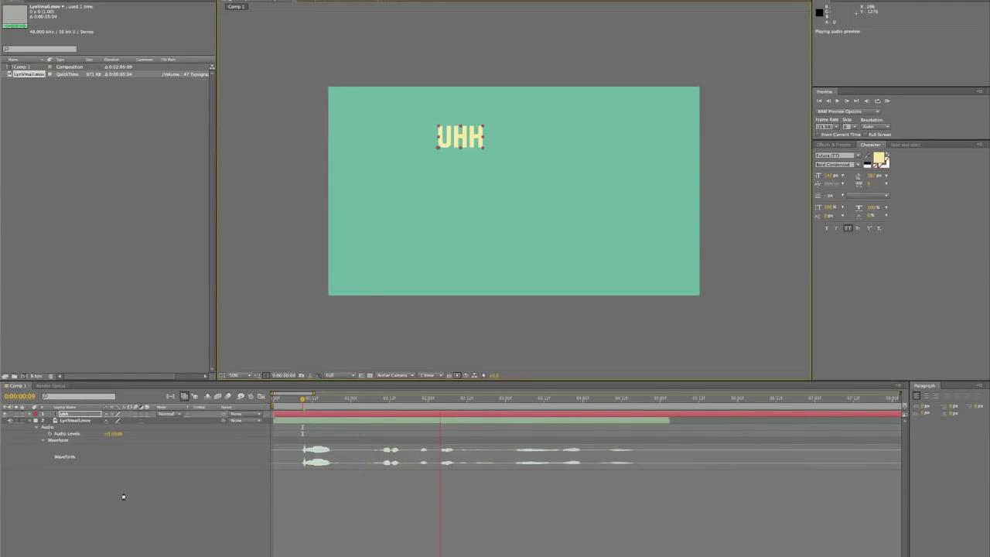
key(KP_Decimal)
click(445, 178)
text(KINETIC)
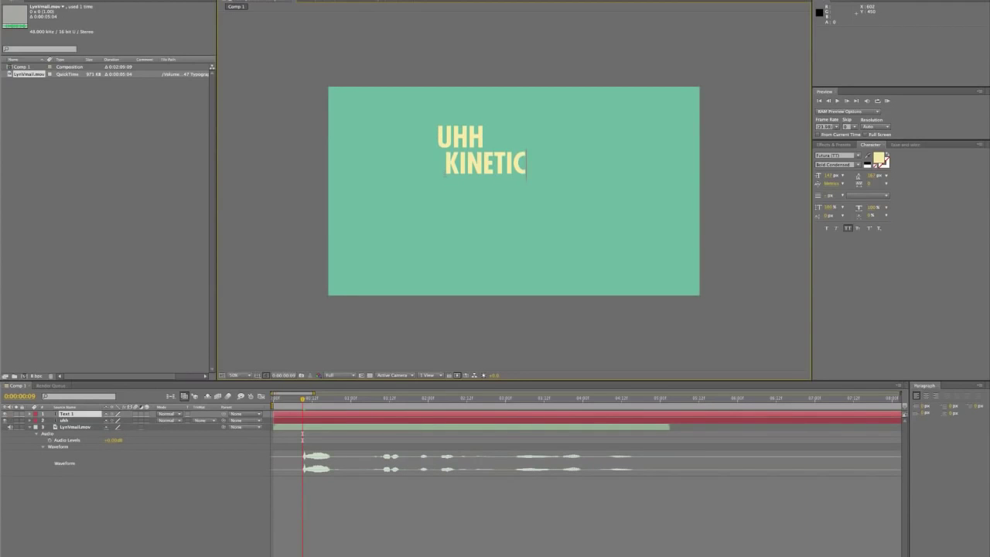
key(KP_Enter)
Add a text layer reading "TYPOGRAPHY" and move it down so it sits clear below "KINETIC".
click(446, 190)
text(TYPOGRAPHY)
key(Return)
key(BackSpace)
key(KP_Enter)
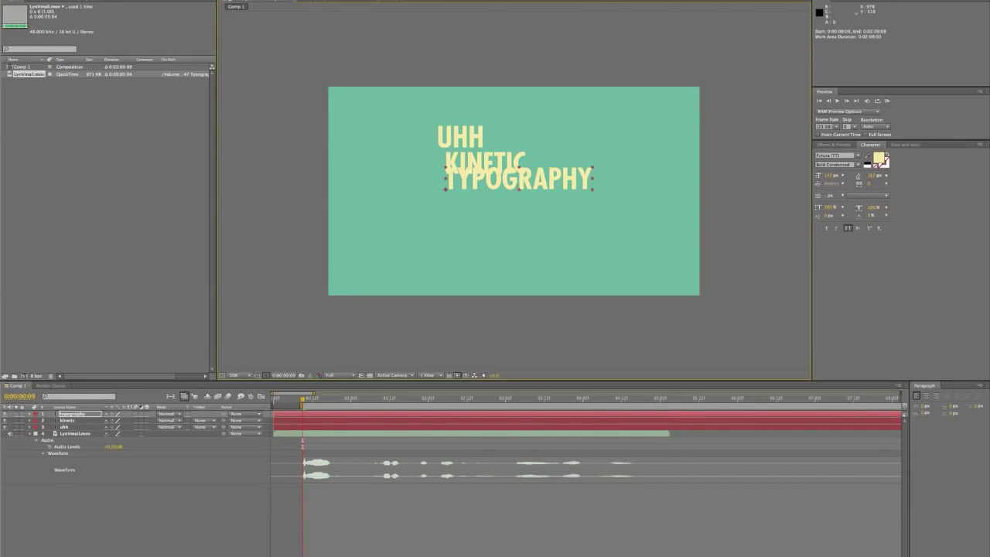
drag(515, 194, 512, 208)
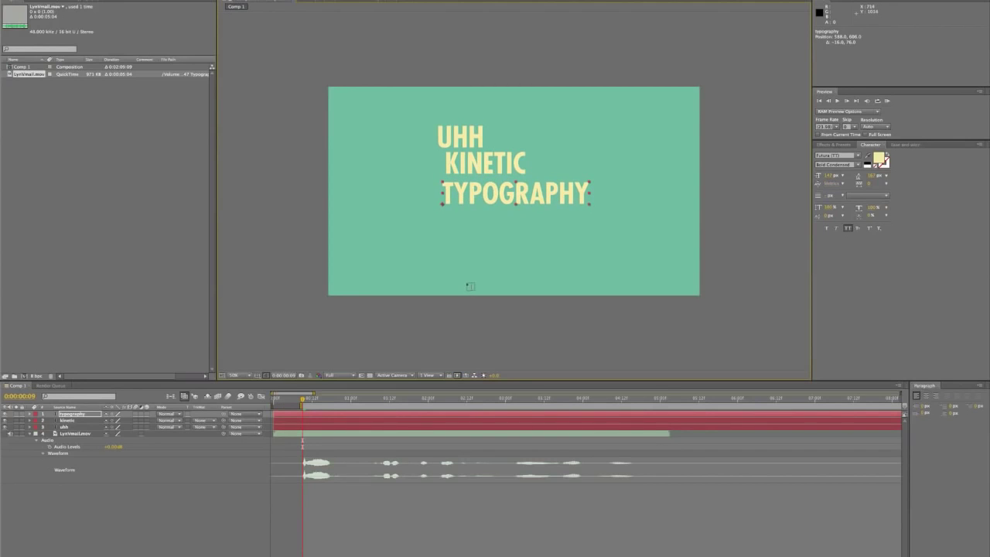
Add two separate text layers reading "IS" and "SOOOO" side by side below "TYPOGRAPHY".
click(434, 234)
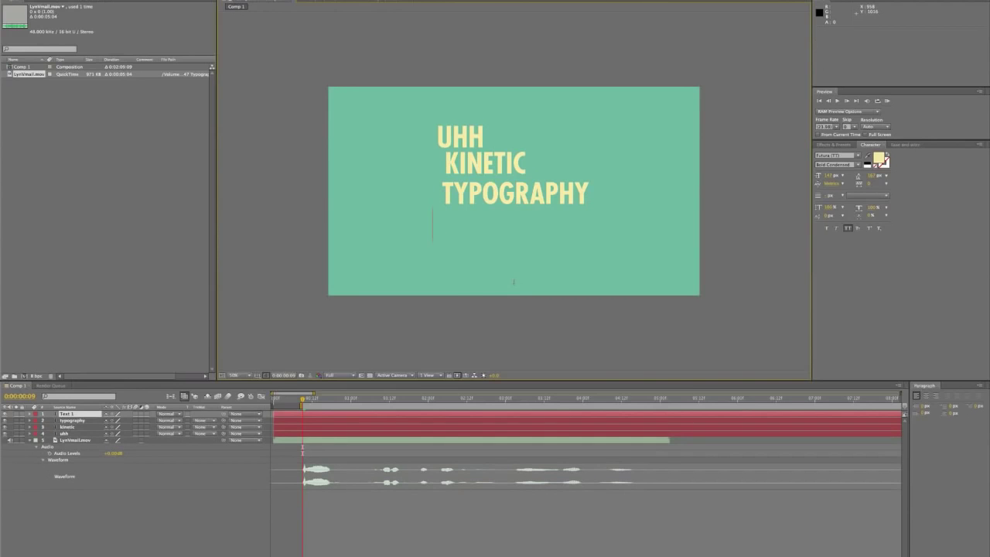
text(is)
key(KP_Enter)
click(488, 236)
text(so)
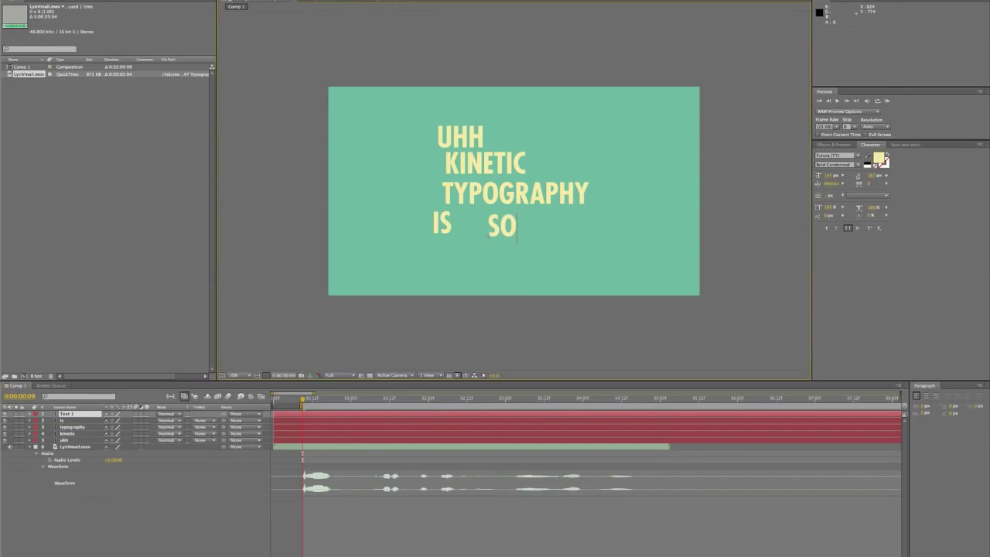
text(ooo)
key(KP_Enter)
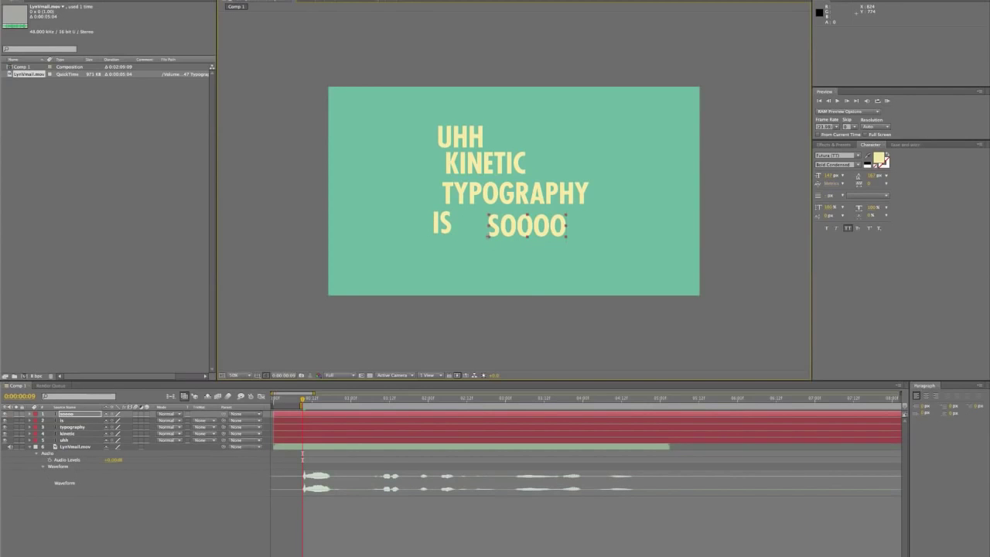
Add a text layer reading "LAST" below the word "IS".
click(455, 254)
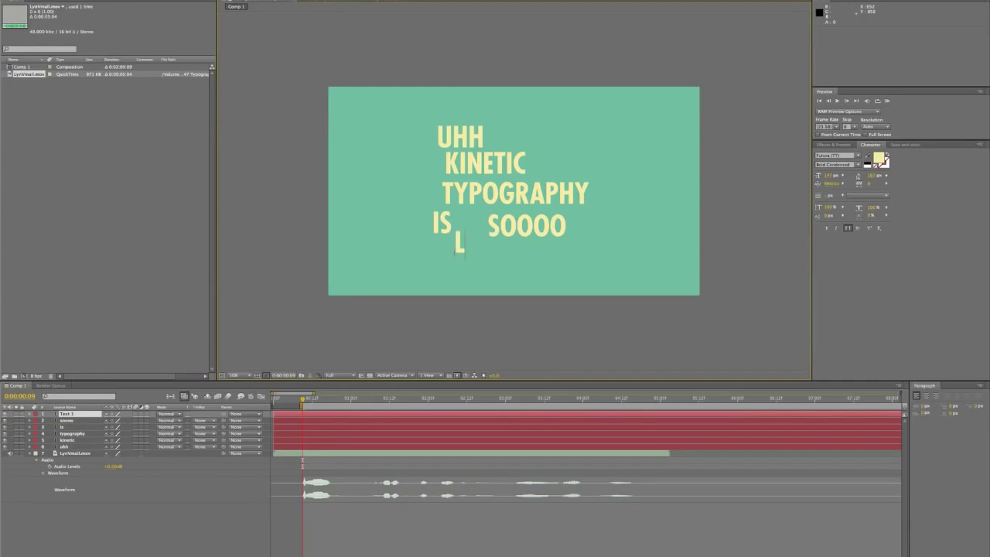
text(last)
key(KP_Enter)
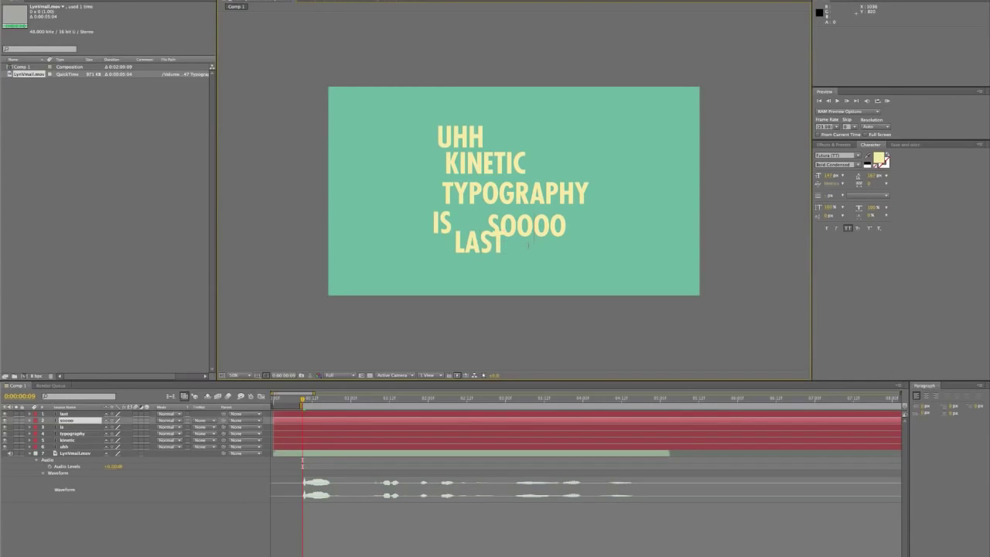
text(year)
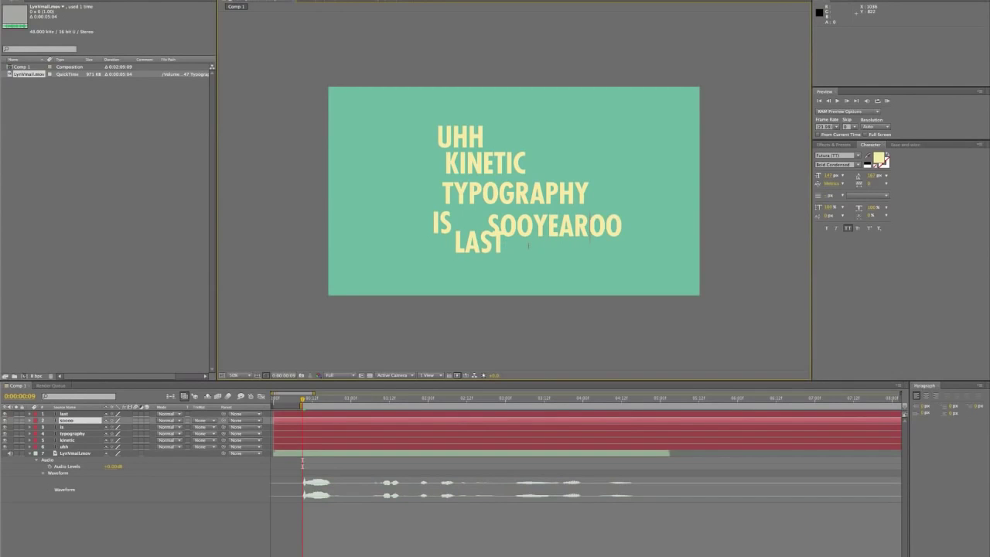
key(BackSpace)
key(BackSpace)
key(BackSpace)
key(BackSpace)
key(KP_Enter)
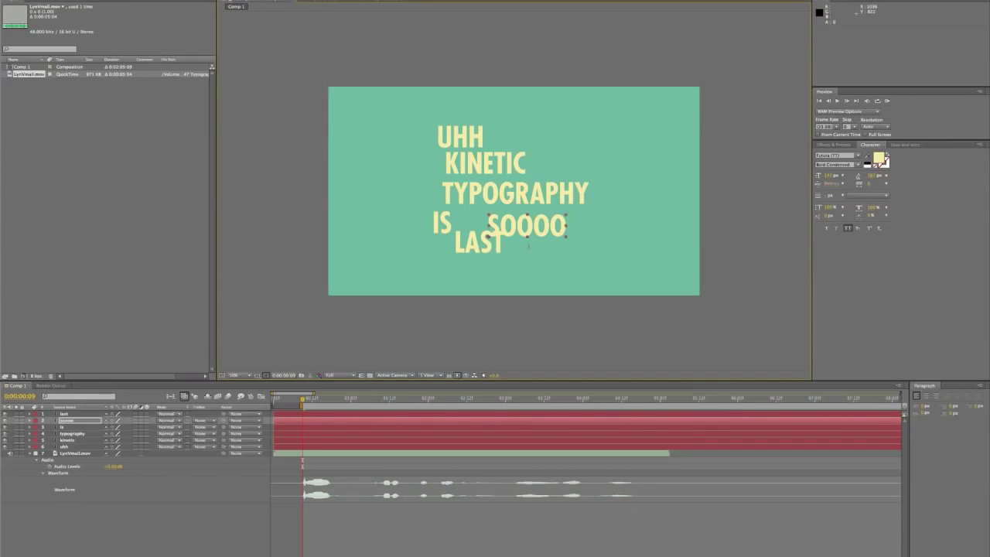
Add a text layer reading "YEAR." beside the word "LAST".
click(535, 255)
text(year.)
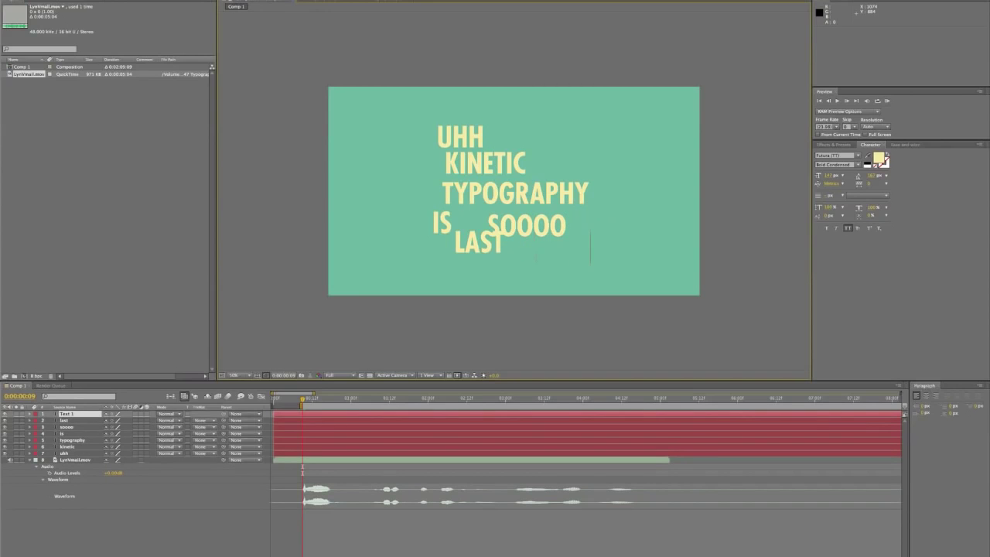
key(KP_Enter)
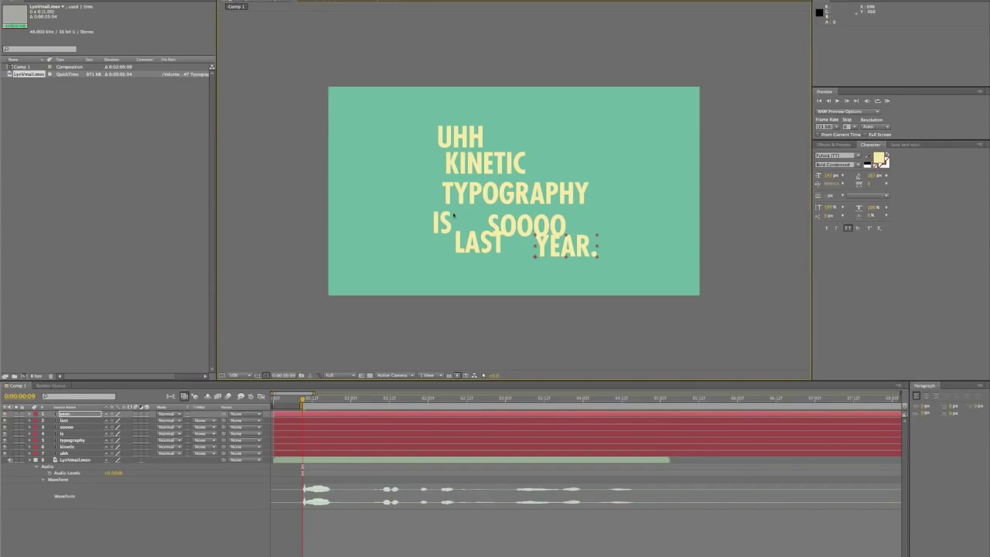
Arrange the words into a left-aligned block of five lines: UHH / KINETIC / TYPOGRAPHY / IS SOOOO / LAST YEAR.
drag(455, 135, 441, 121)
drag(464, 154, 437, 138)
drag(485, 197, 461, 177)
drag(441, 224, 430, 200)
drag(517, 227, 486, 205)
drag(465, 245, 430, 233)
drag(564, 246, 501, 230)
drag(434, 202, 443, 230)
click(481, 207)
click(504, 239)
drag(454, 122, 449, 121)
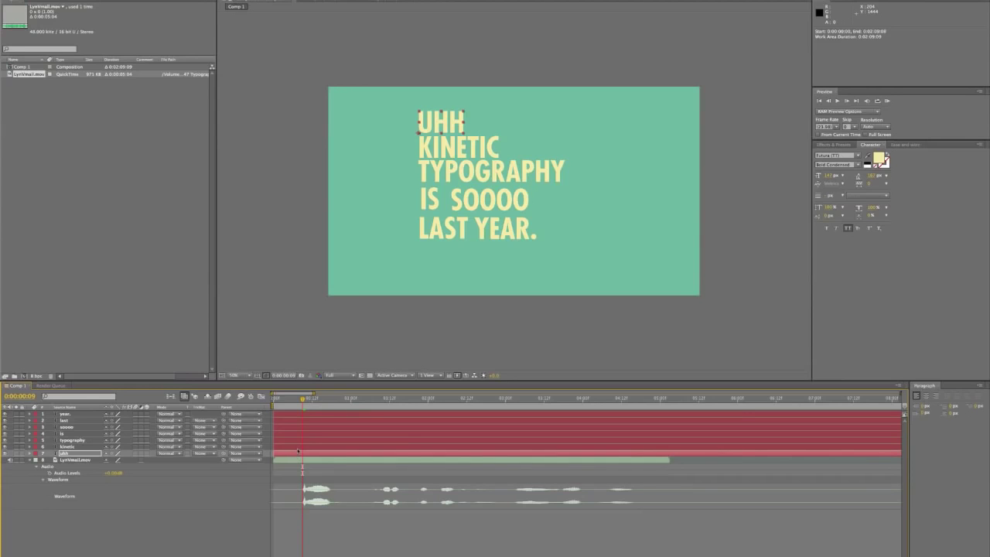
Shift the "UHH" layer to start at 0:00:00:09 and the "KINETIC" layer to start at 0:00:01:05.
drag(292, 458, 320, 456)
mouse_move(350, 402)
mouse_down()
mouse_move(377, 402)
mouse_move(367, 399)
mouse_up()
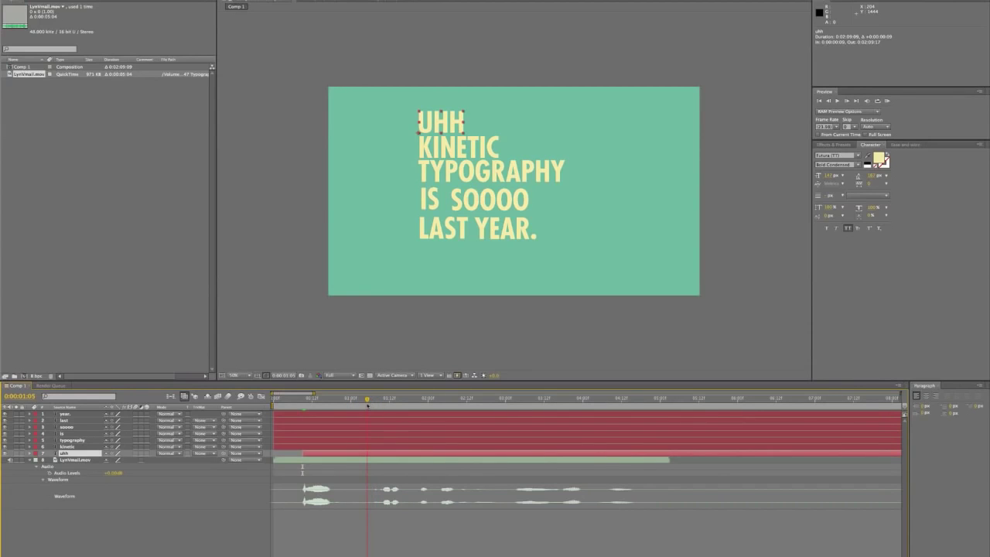
click(362, 448)
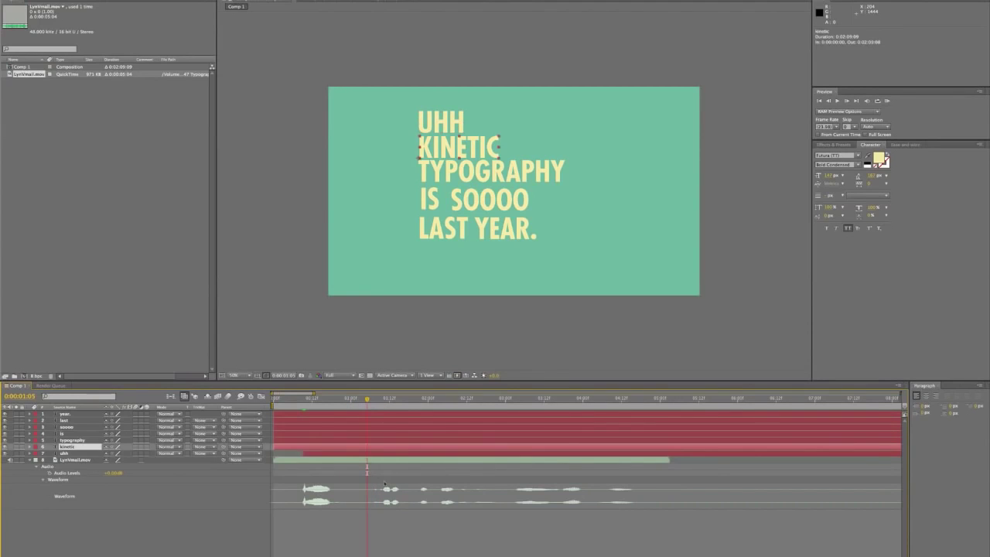
mouse_move(280, 449)
mouse_down()
mouse_move(375, 449)
mouse_move(298, 450)
mouse_up()
drag(298, 450, 375, 449)
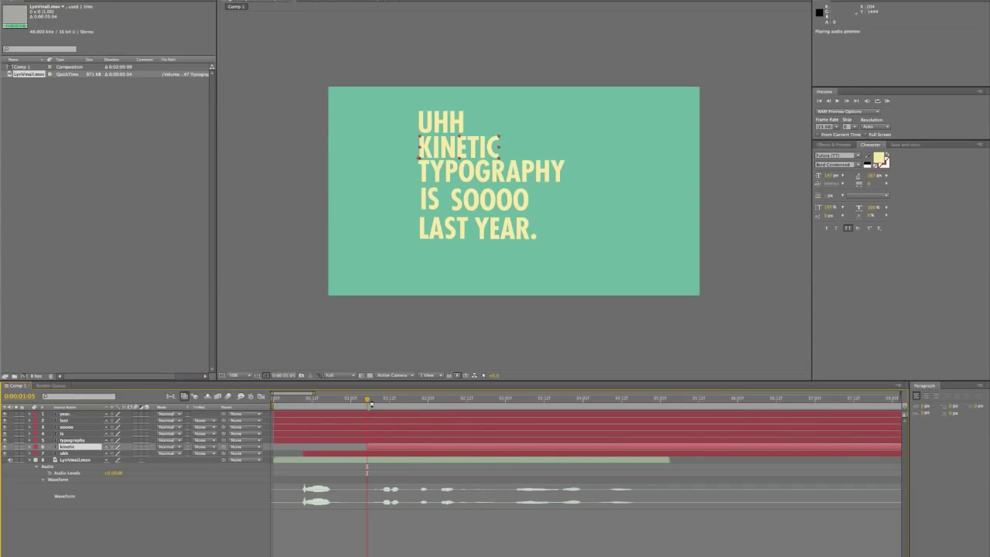
Make the "TYPOGRAPHY" layer start at 0:00:01:21, where its word begins in the waveform.
click(420, 402)
click(405, 440)
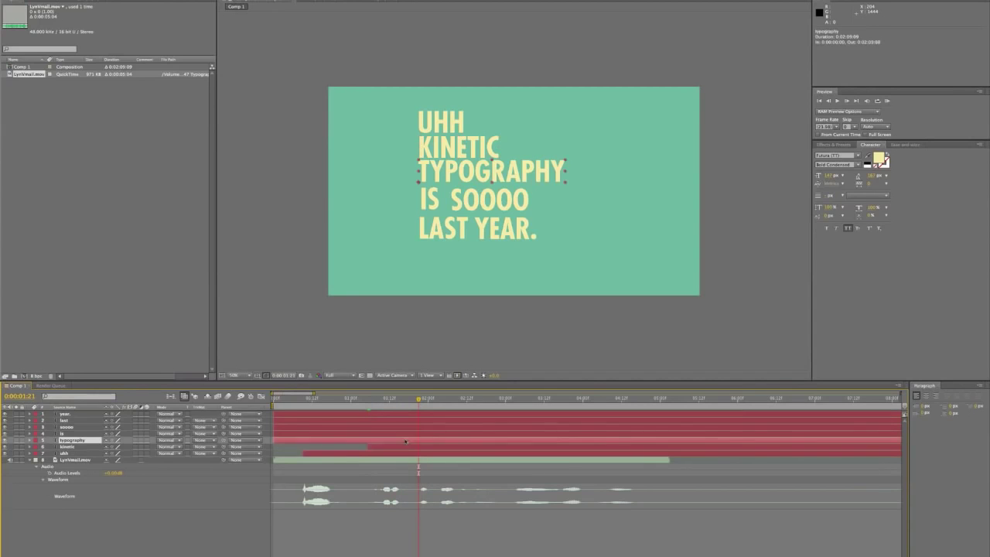
key(alt+[)
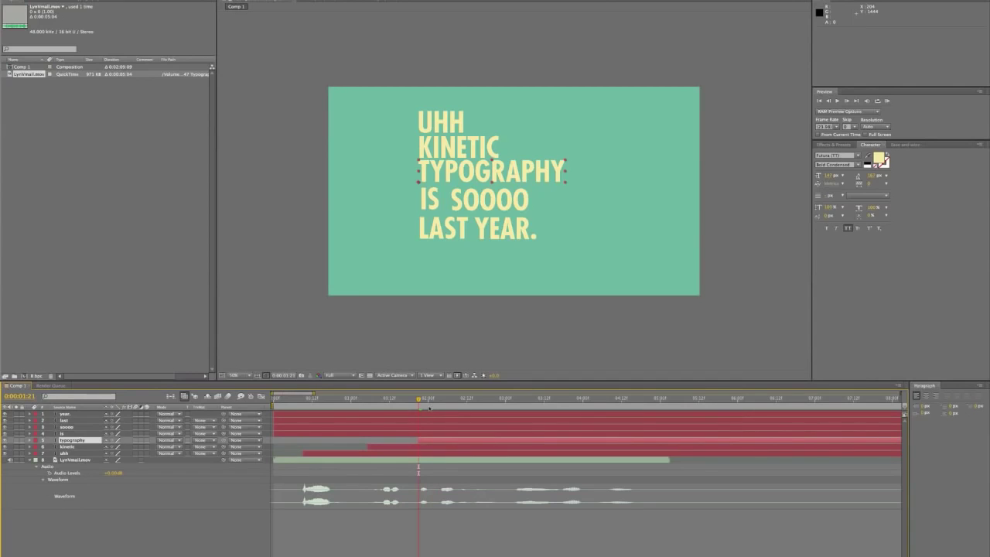
Scrub the audio to find where "IS" is spoken and make its layer start at 0:00:02:20.
drag(430, 408, 437, 403)
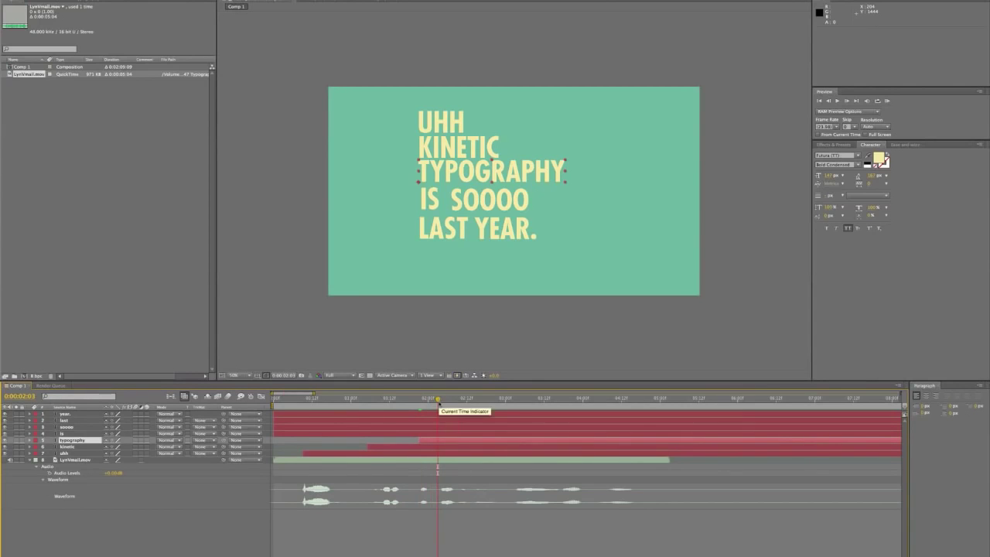
drag(437, 403, 442, 403)
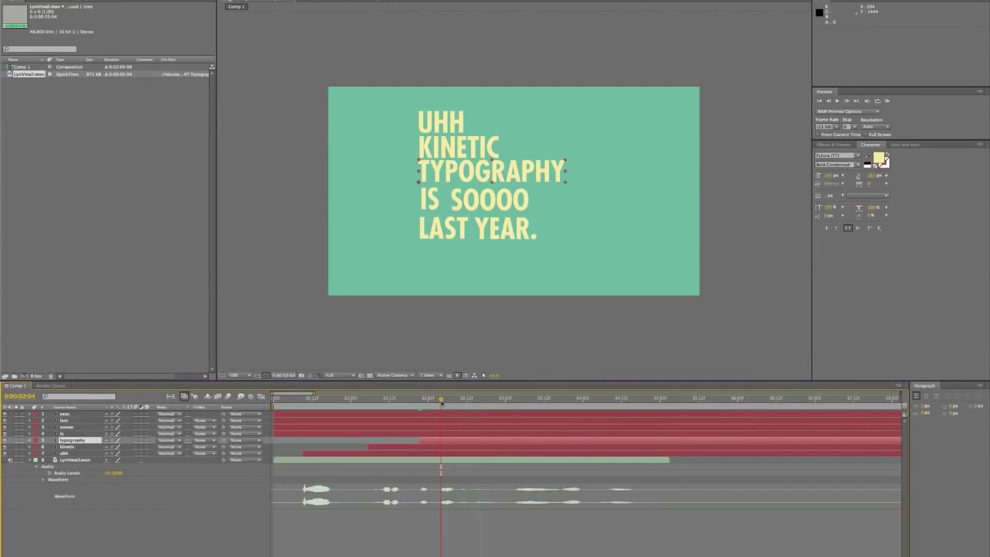
click(442, 403)
drag(470, 400, 493, 399)
key(ctrl+Up)
key(alt+bracketleft)
Start the "SOOOO" and "LAST" layers at their words in the waveform, and the "YEAR." layer at 0:00:04:05.
drag(509, 400, 600, 402)
key(ctrl+Up)
key(alt+bracketleft)
key(ctrl+Up)
key(alt+bracketleft)
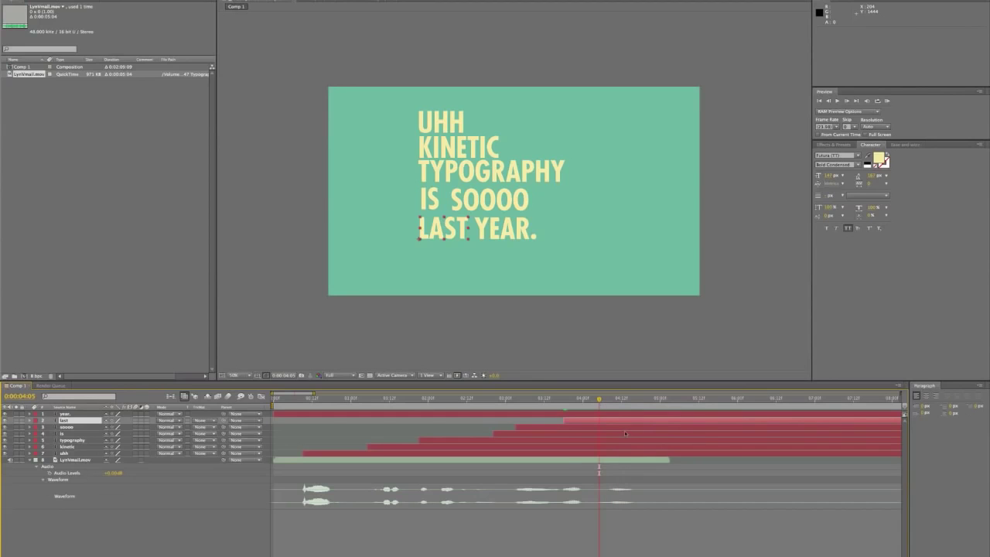
key(ctrl+Up)
key(alt+bracketleft)
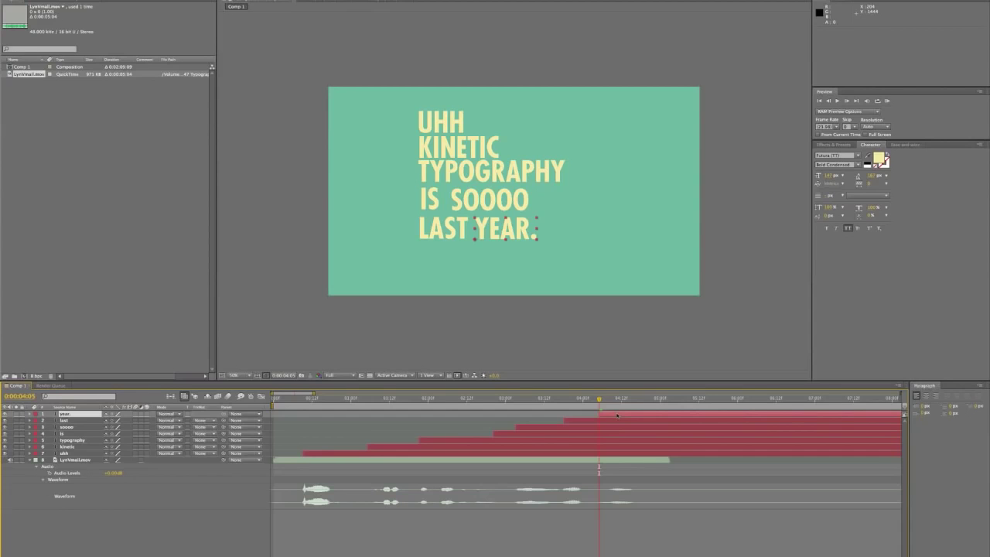
End the work area at 0:00:05:06, just past the audio, and play a RAM preview of the timed words.
click(302, 399)
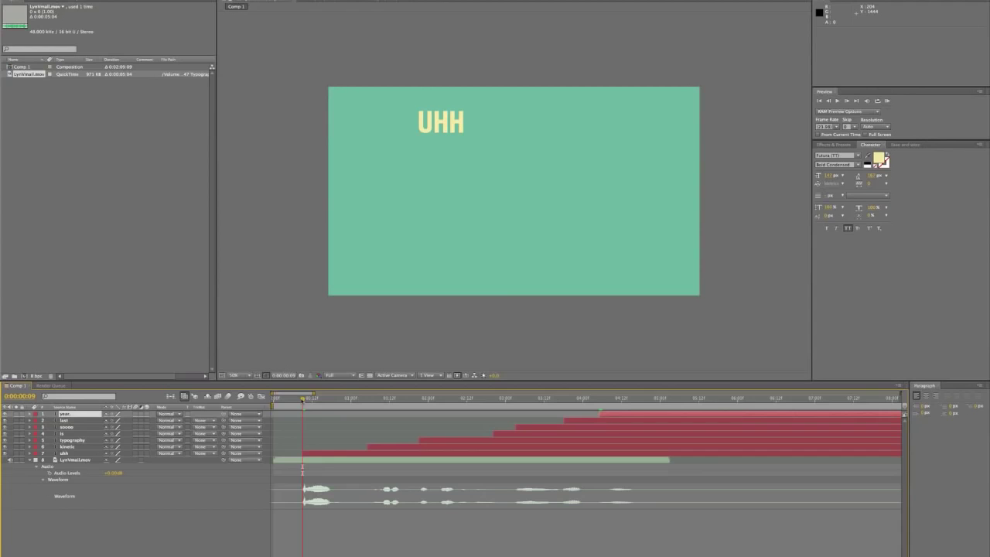
drag(314, 394, 352, 395)
key(Home)
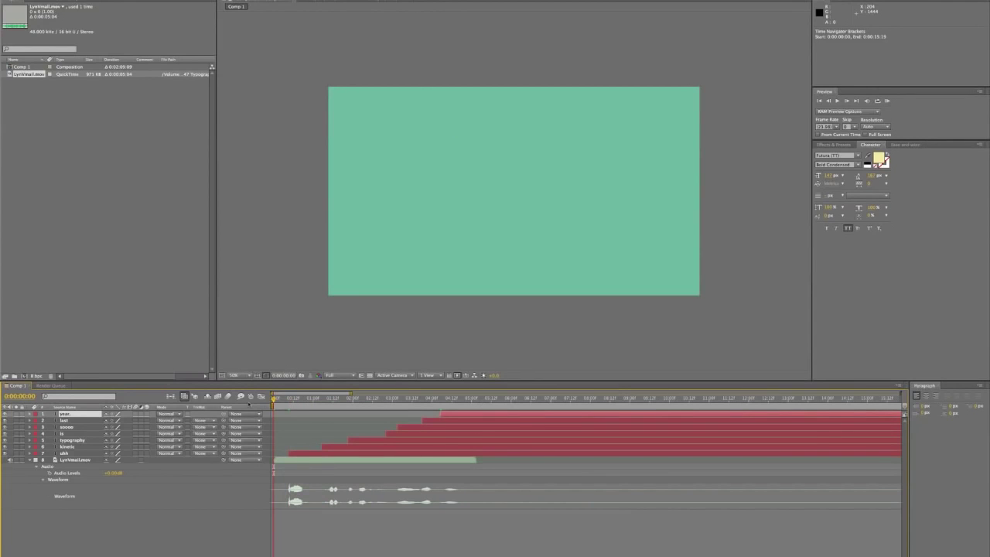
drag(477, 401, 481, 400)
key(n)
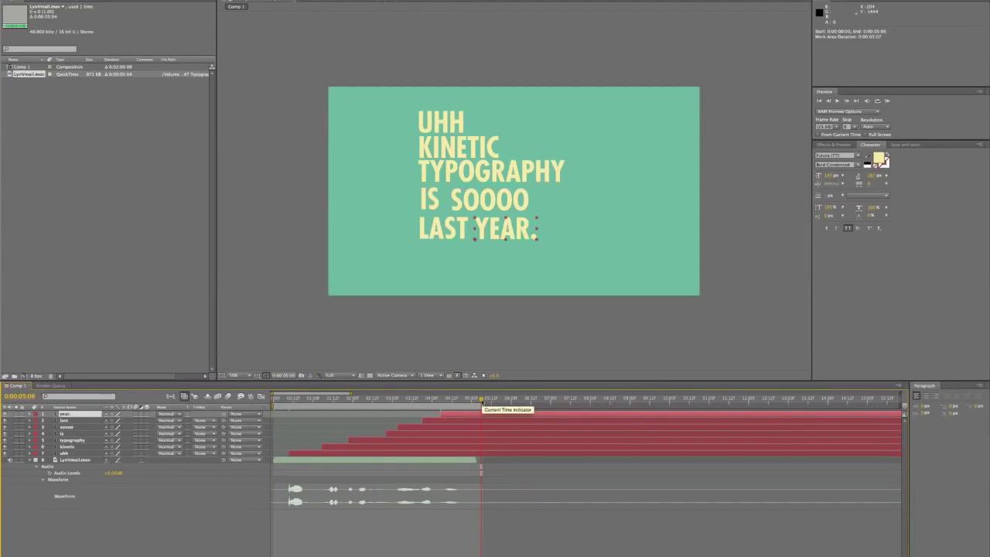
key(KP_0)
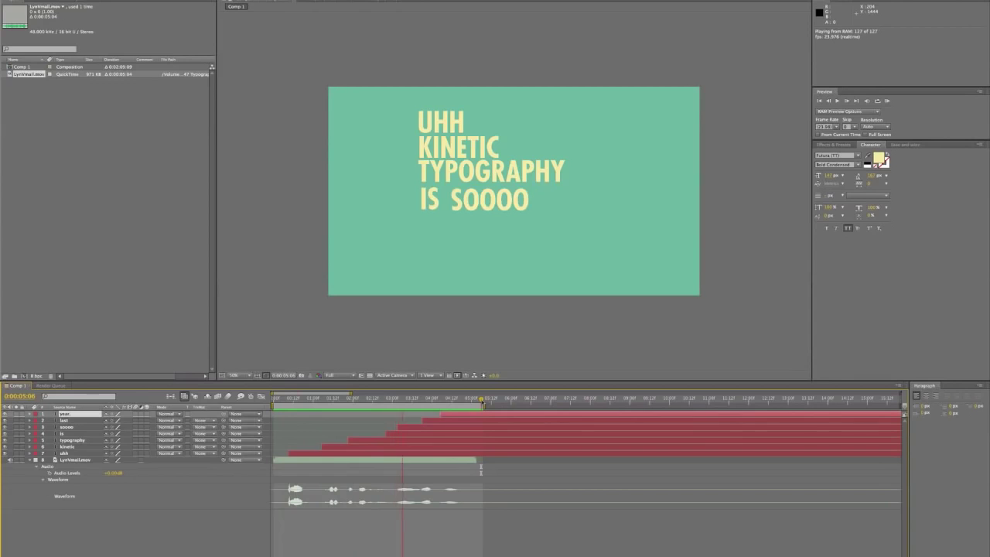
key(space)
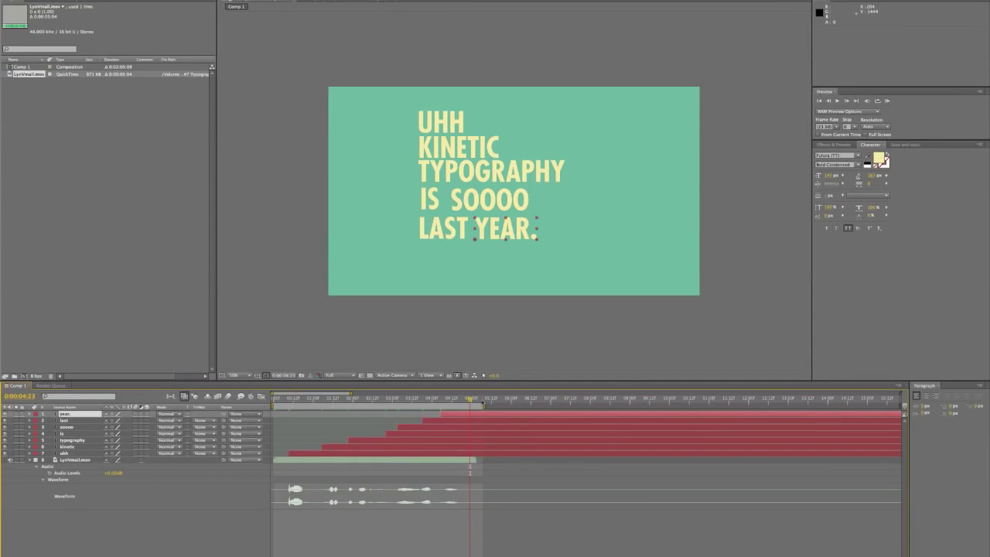
Shift the "IS" layer slightly earlier so it starts at 0:00:02:18, checking it against the waveform.
click(413, 434)
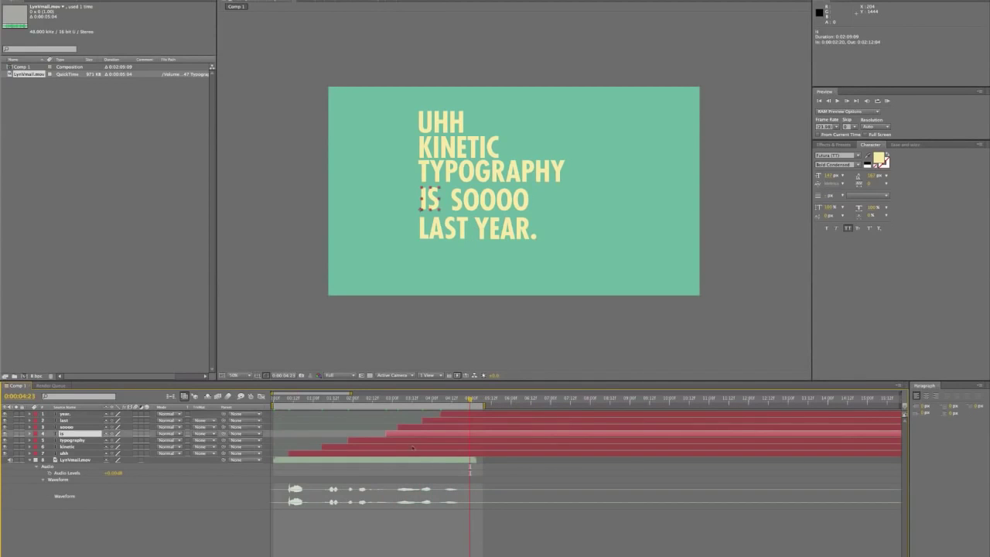
drag(404, 438, 398, 437)
drag(369, 401, 375, 401)
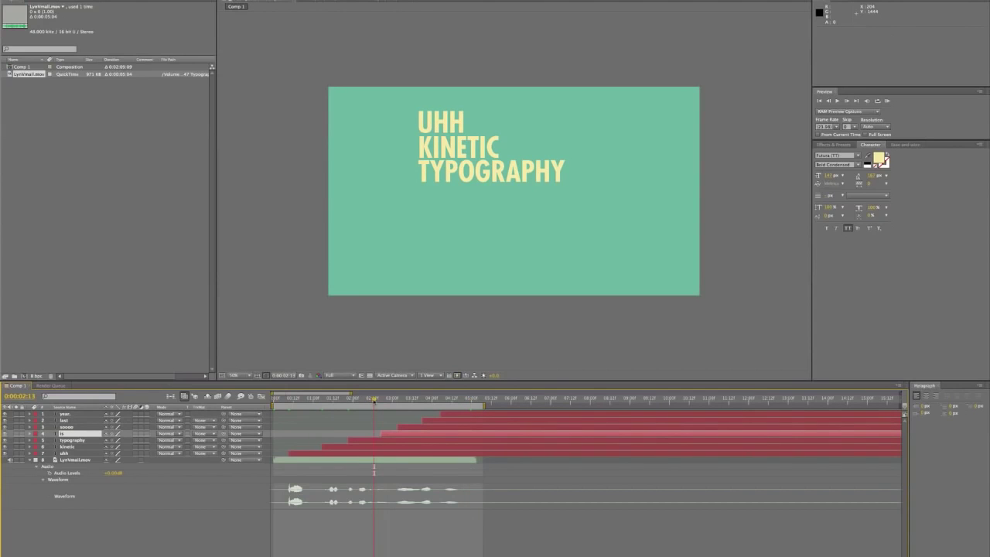
drag(376, 400, 382, 400)
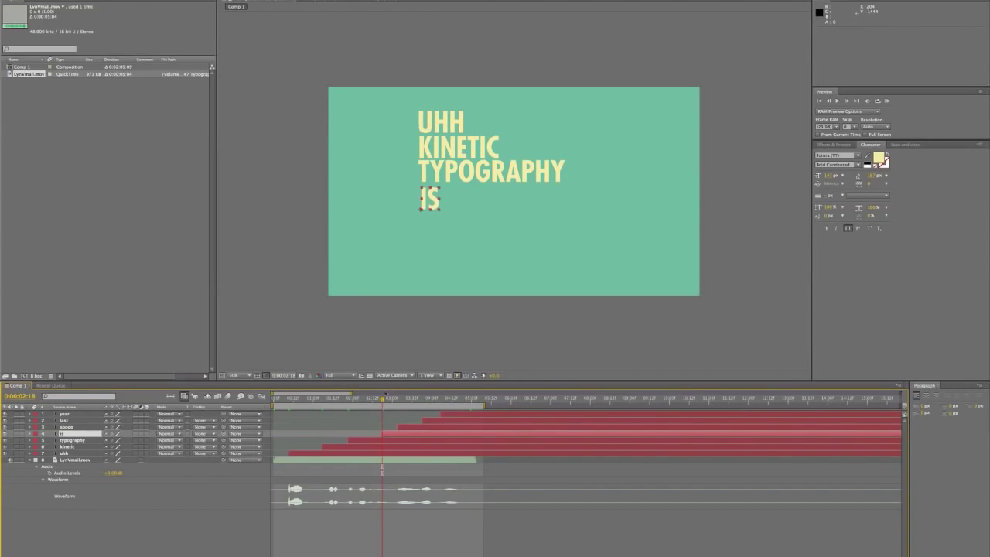
click(385, 434)
Extend the work area's end to 0:00:06:01 and scrub around the start of "YEAR." to check its timing.
drag(387, 400, 448, 403)
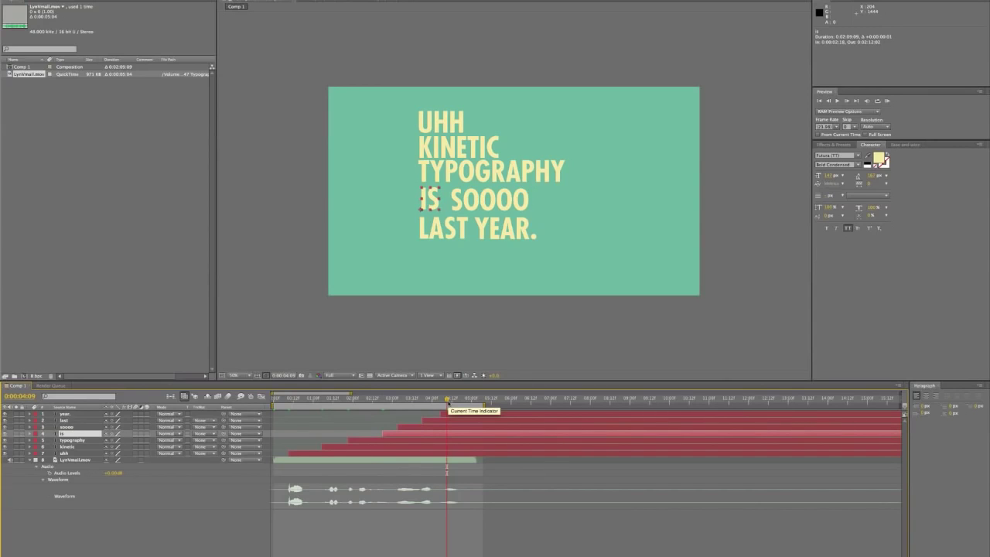
drag(447, 401, 434, 403)
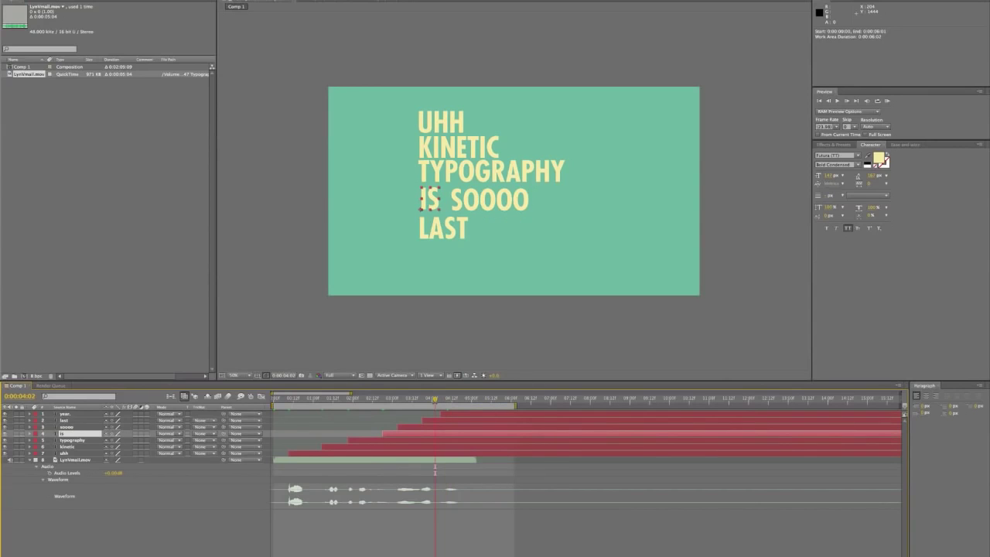
drag(435, 402, 445, 402)
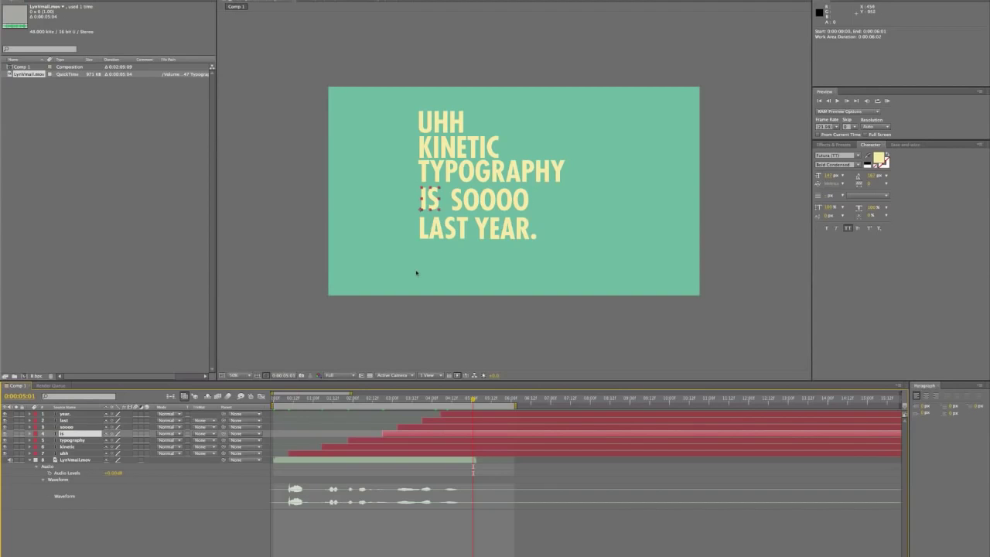
Show the rulers around the composition view.
key(ctrl+r)
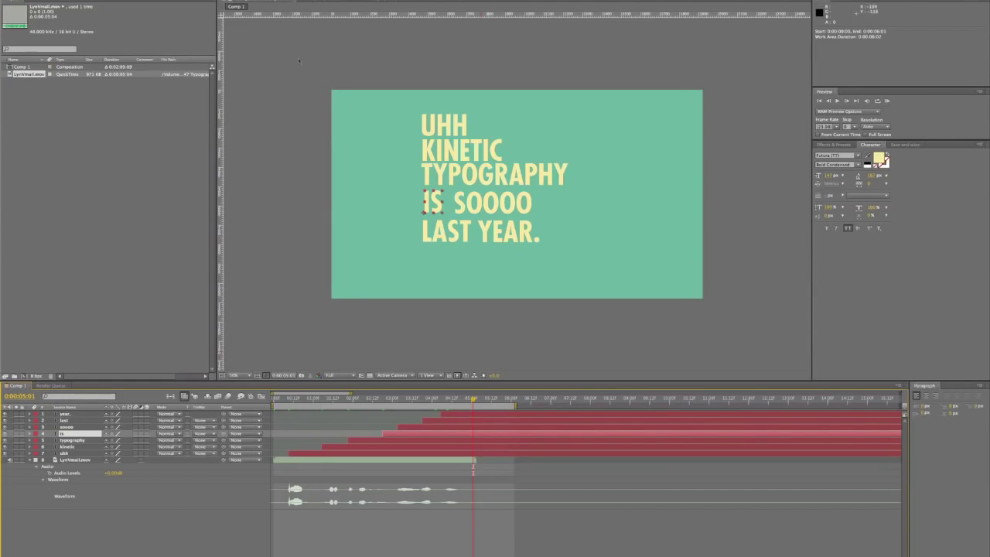
Place a horizontal guide at the "UHH" baseline and a vertical guide at 467 along the words' left edge.
key(period)
drag(327, 15, 320, 76)
drag(233, 68, 312, 67)
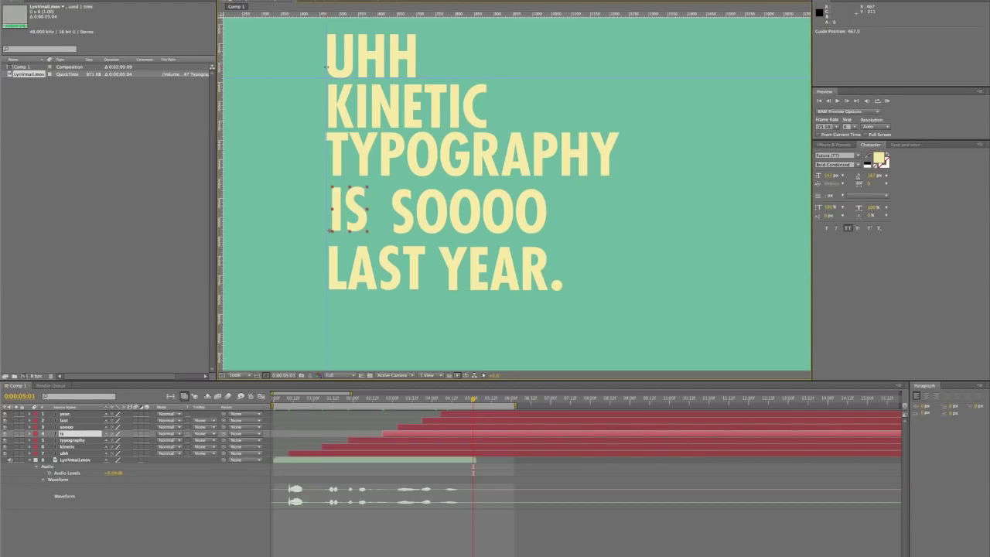
Line up the starting words of the lines with the vertical guide and tighten the spacing of "SOOOO" and "YEAR.".
click(362, 62)
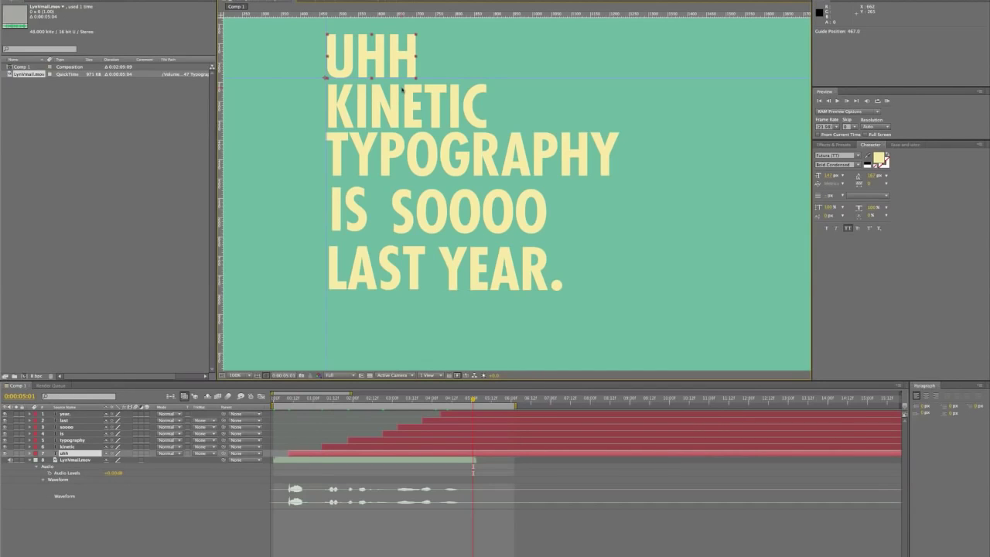
click(403, 93)
click(391, 158)
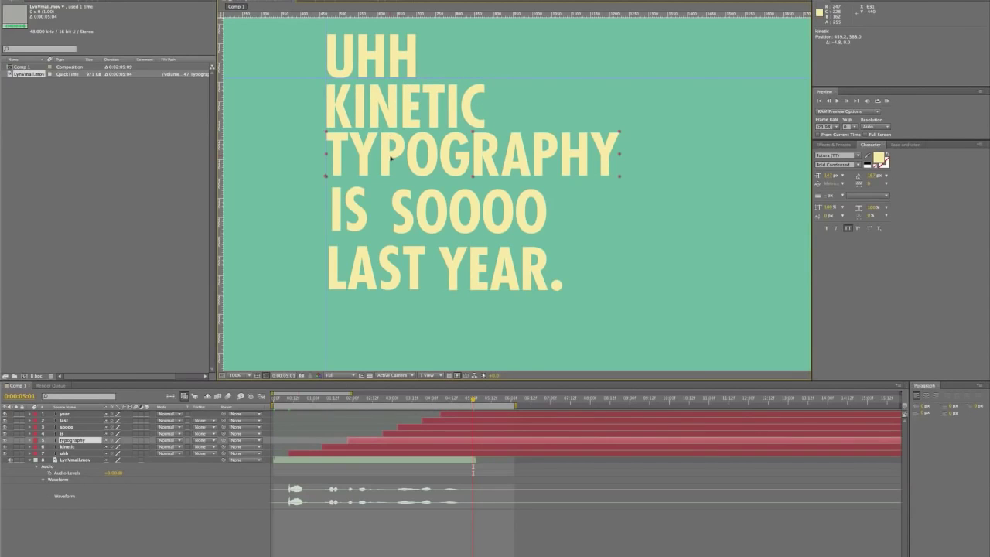
click(345, 203)
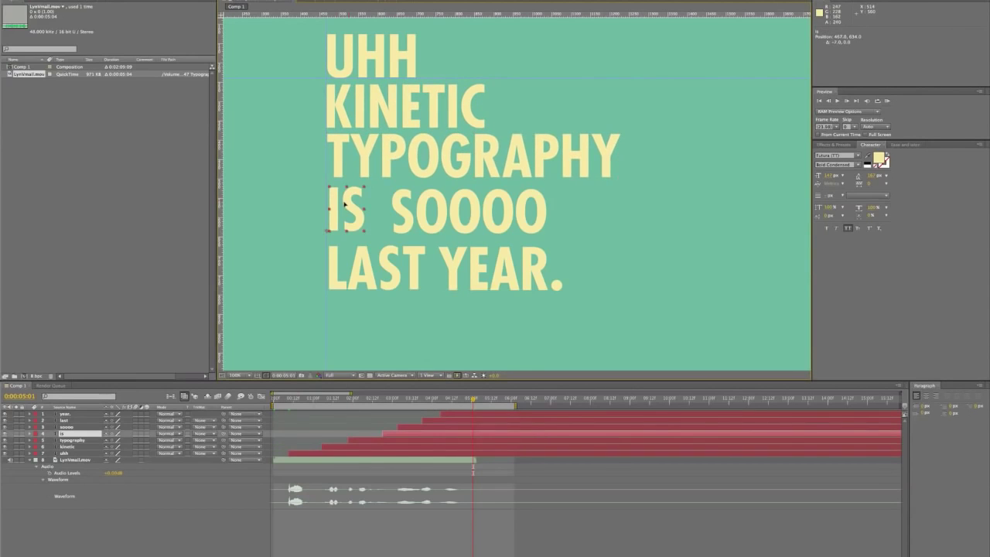
drag(405, 213, 394, 211)
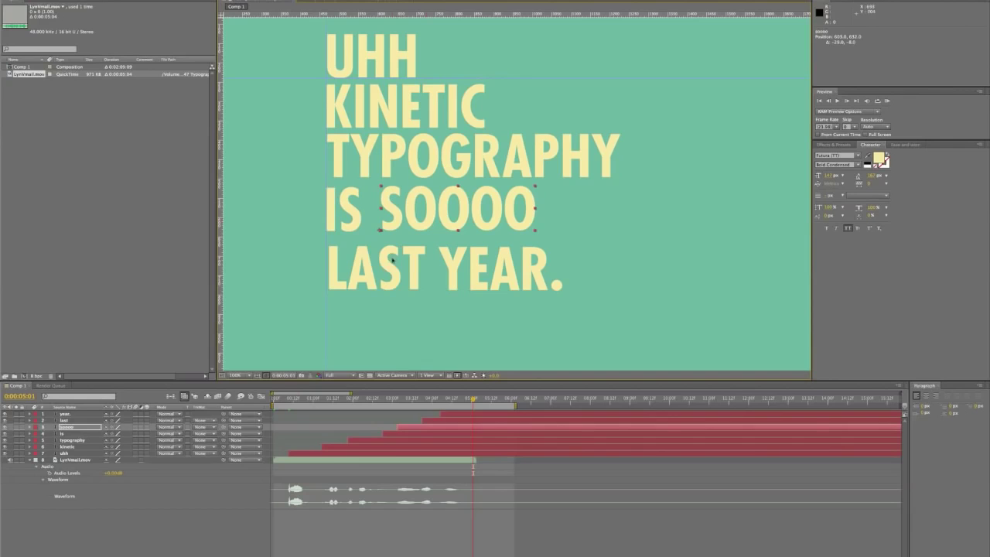
drag(393, 260, 392, 255)
drag(453, 276, 449, 271)
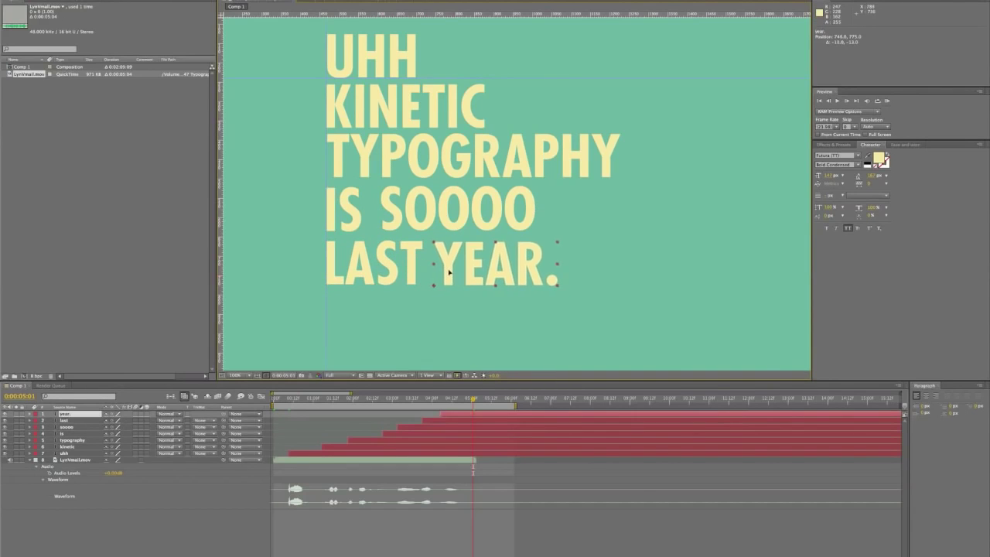
drag(449, 271, 448, 271)
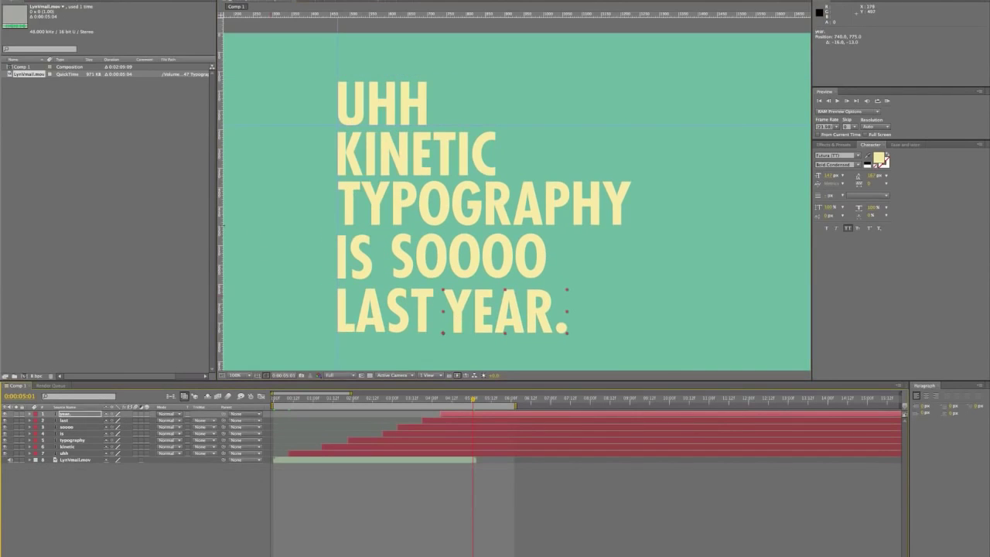
Add a second vertical guide at 774 and scale "UHH" up to about 133% to fill the column between the guides.
drag(220, 224, 456, 188)
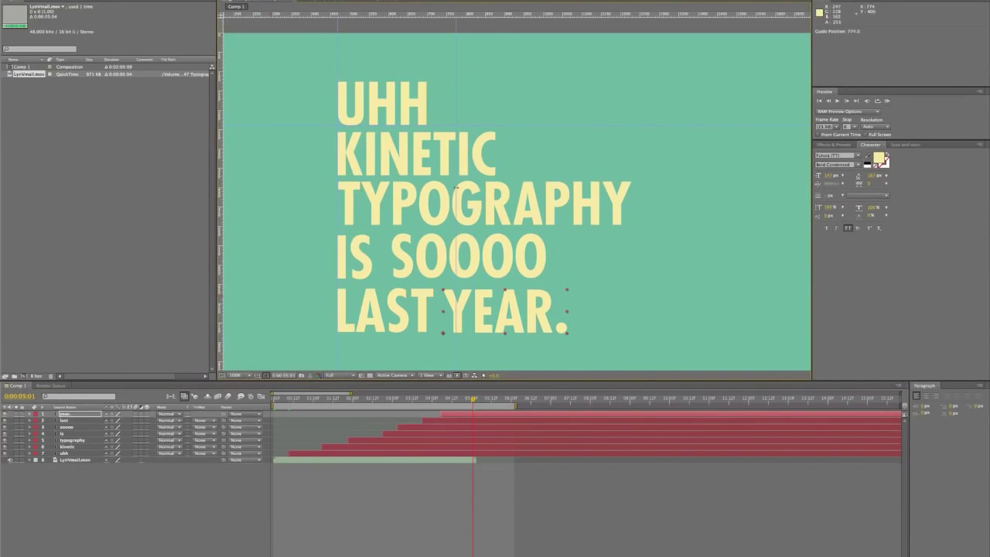
click(481, 85)
click(423, 91)
click(427, 85)
click(427, 85)
drag(430, 82, 465, 72)
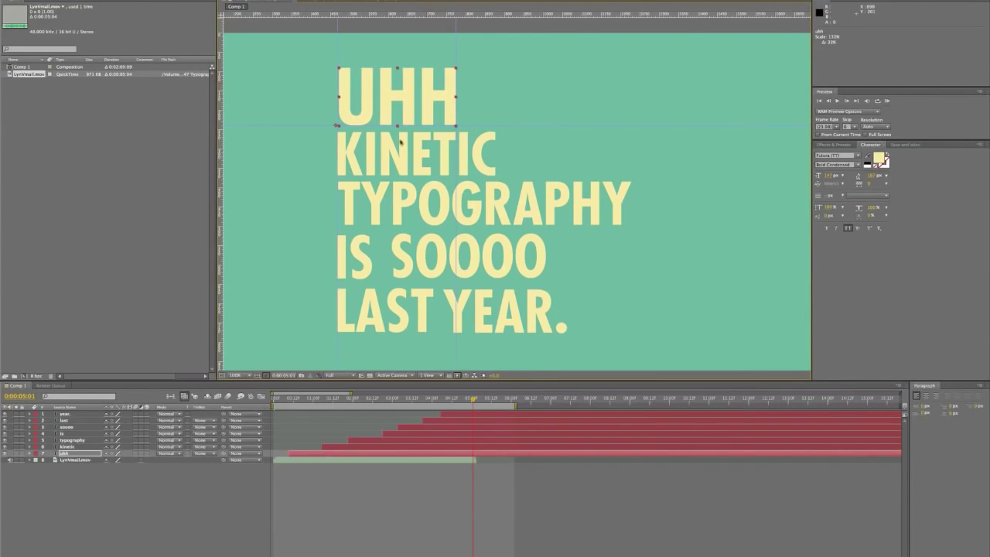
Scale "KINETIC" down to about 75% so it fits between the vertical guides, and nudge it up one pixel.
click(495, 135)
drag(495, 134, 461, 143)
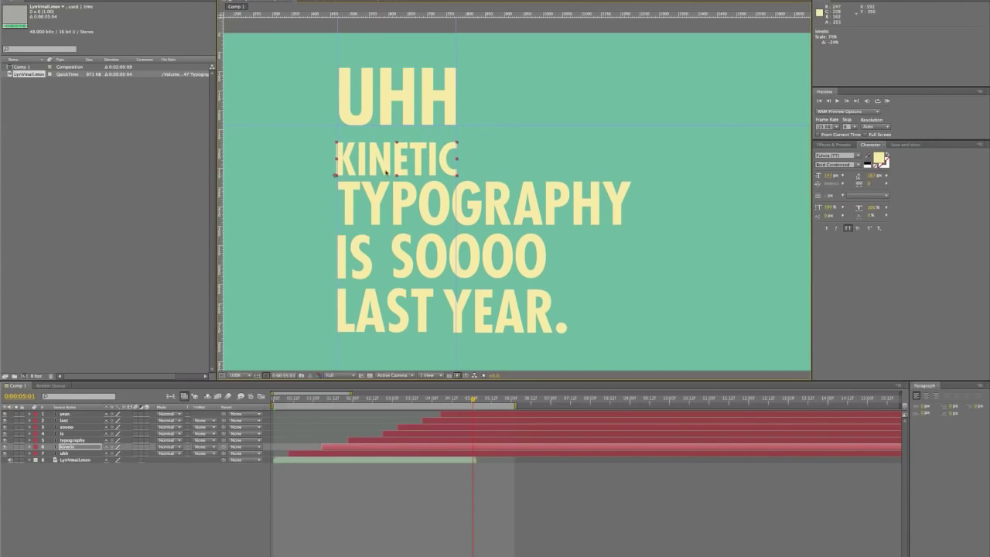
scroll(390, 165, up, 1)
drag(599, 190, 594, 188)
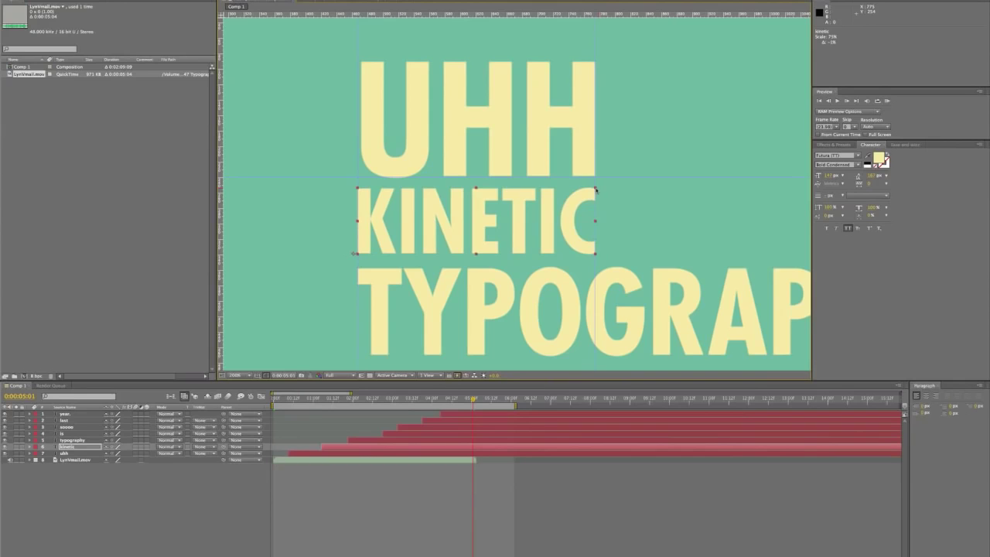
key(Up)
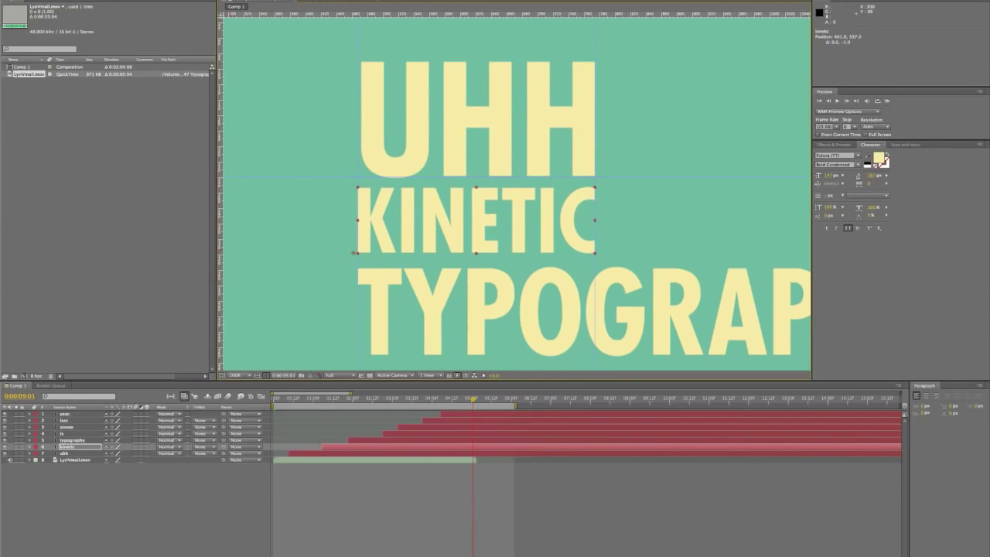
Create a black solid and place it beneath all the text layers as a background.
key(ctrl+y)
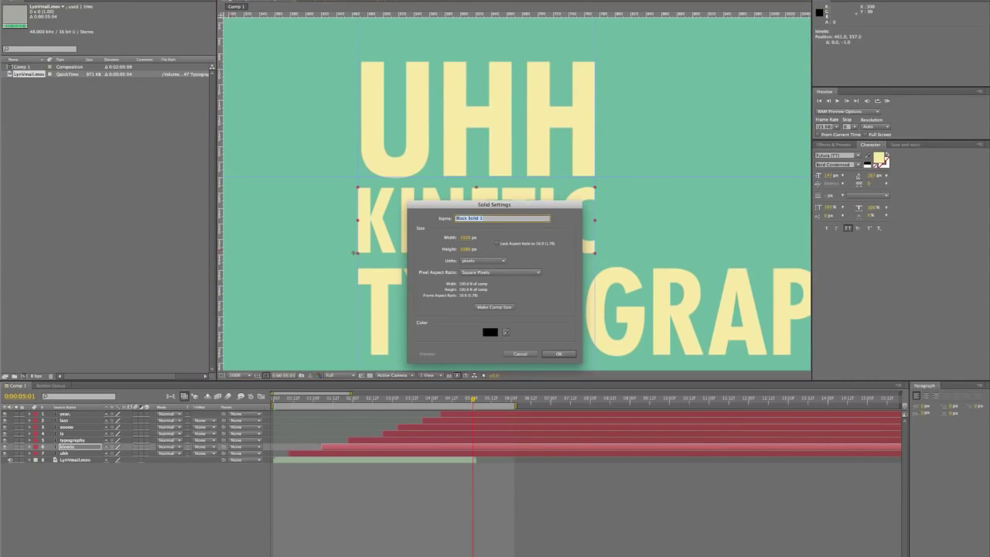
click(555, 354)
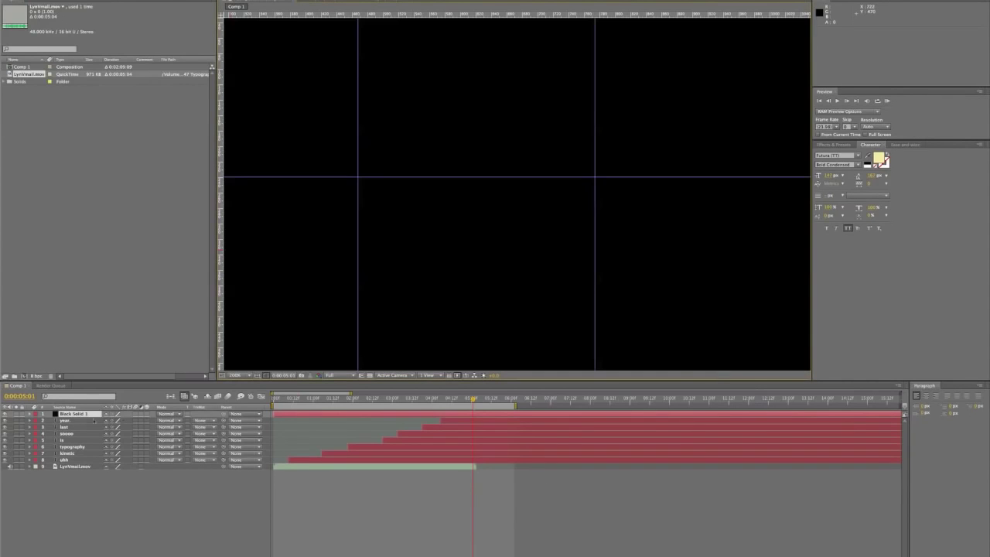
drag(87, 461, 87, 462)
Scale the "TYPOGRAPHY" layer down to about 40% so it fits between the vertical guides.
click(692, 194)
key(comma)
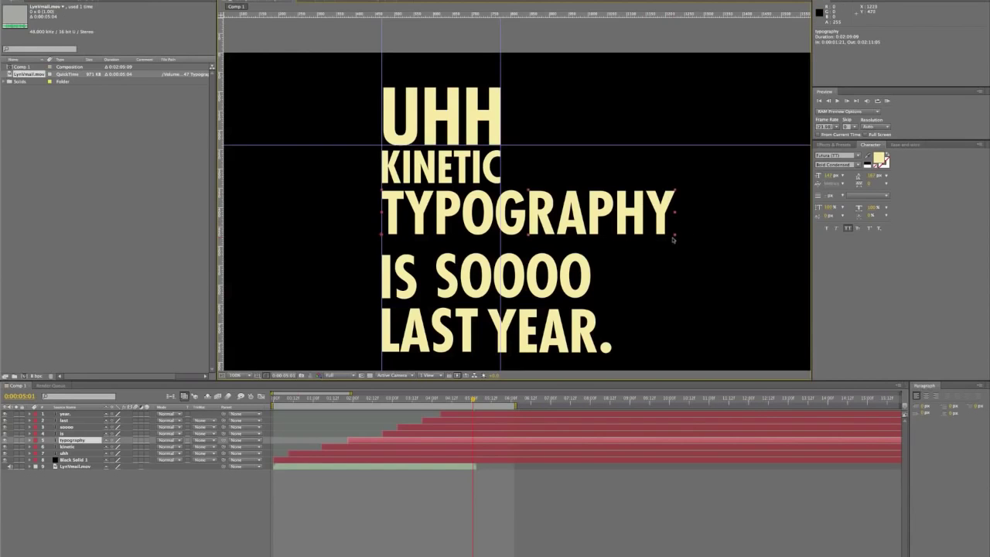
drag(676, 236, 499, 226)
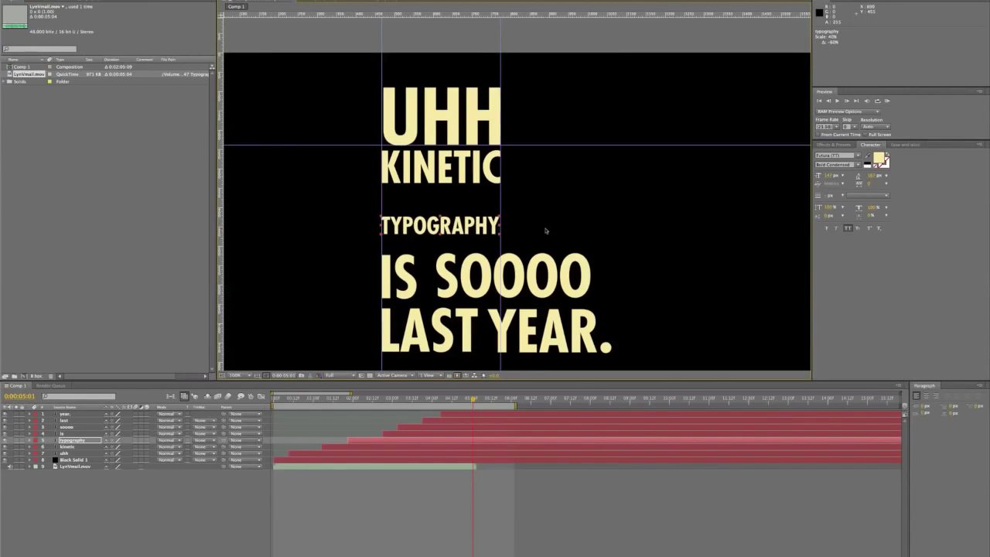
Place "SOOOO" on its own line below "IS" and scale it to about 77% to match the column width.
key(period)
scroll(570, 210, left, 2)
drag(546, 262, 546, 221)
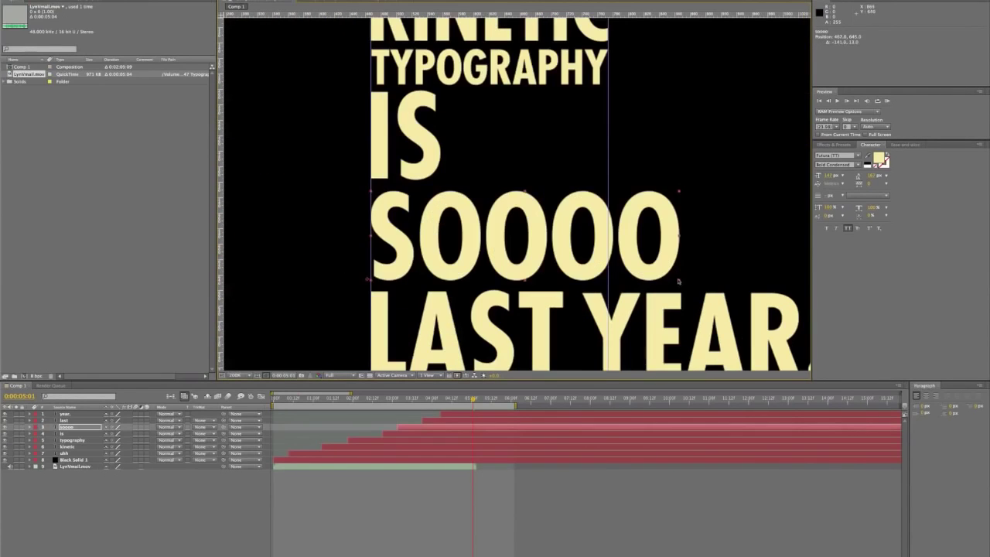
drag(679, 282, 600, 269)
key(comma)
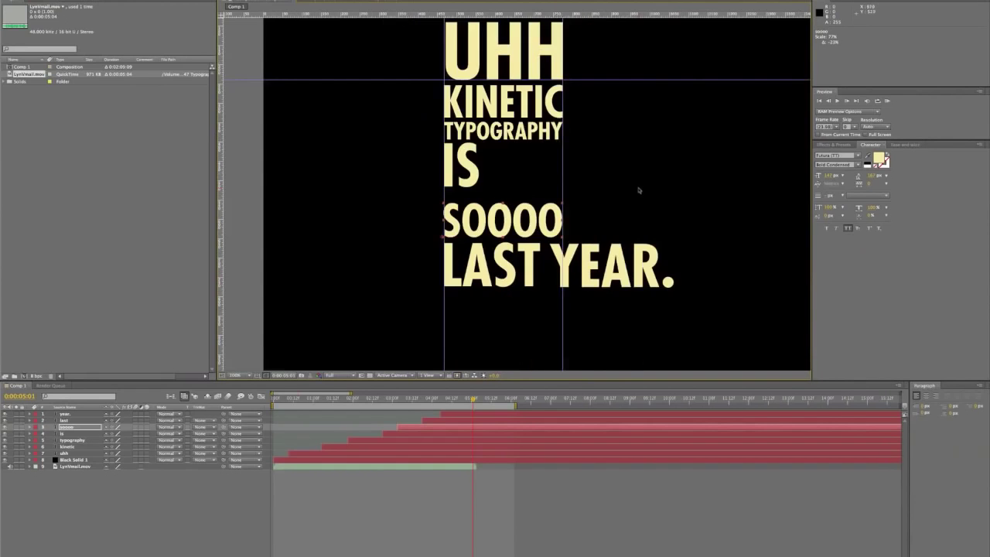
Move "YEAR." onto its own line below "LAST", aligned with the first vertical guide.
drag(638, 230, 601, 225)
key(ctrl+Up)
key(ctrl+Up)
drag(576, 310, 468, 356)
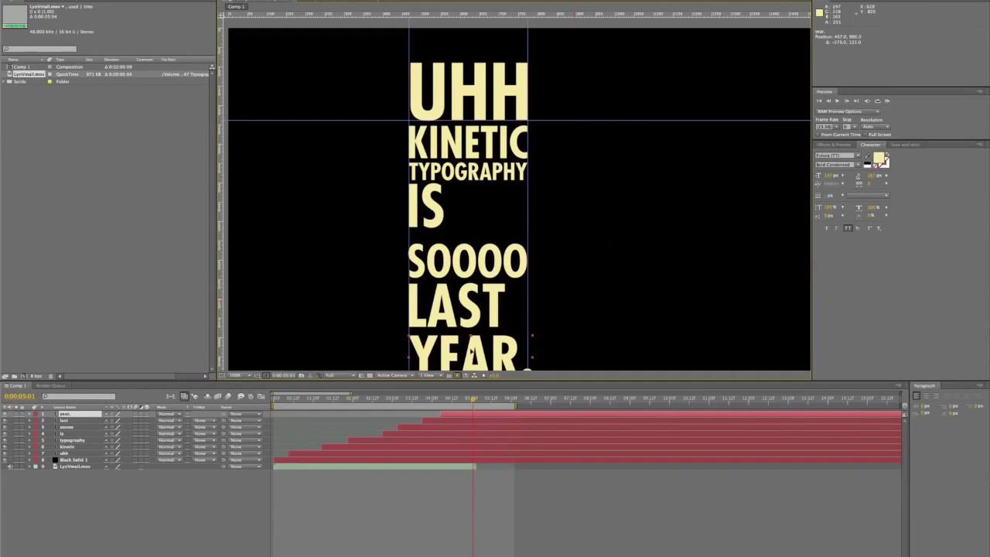
key(comma)
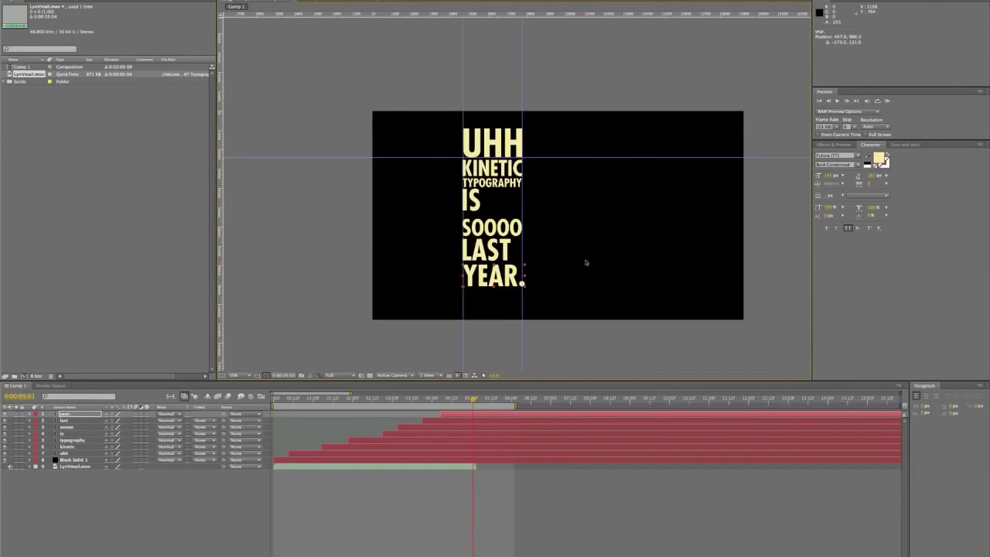
Deselect the layers and open the prepared project version with the finished word-block layout.
click(629, 258)
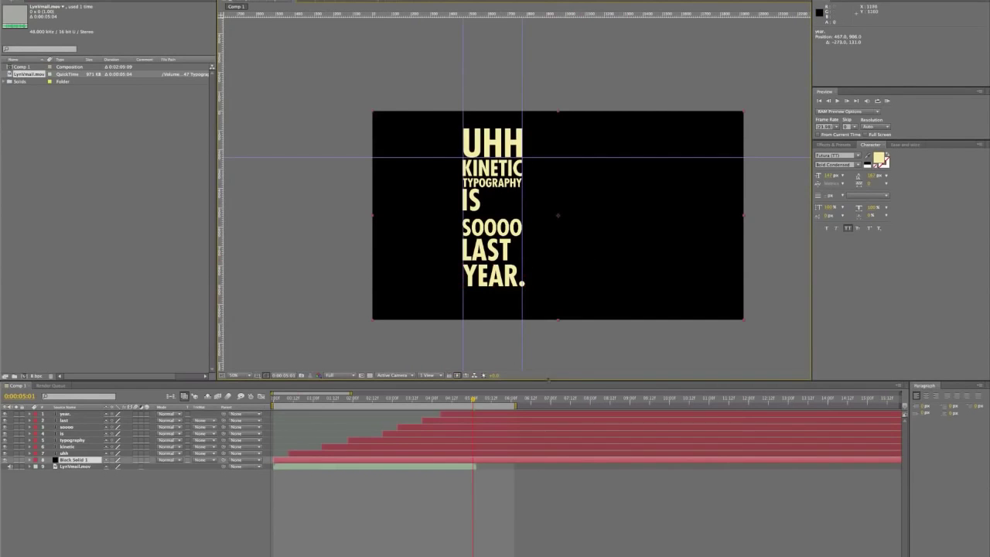
click(336, 484)
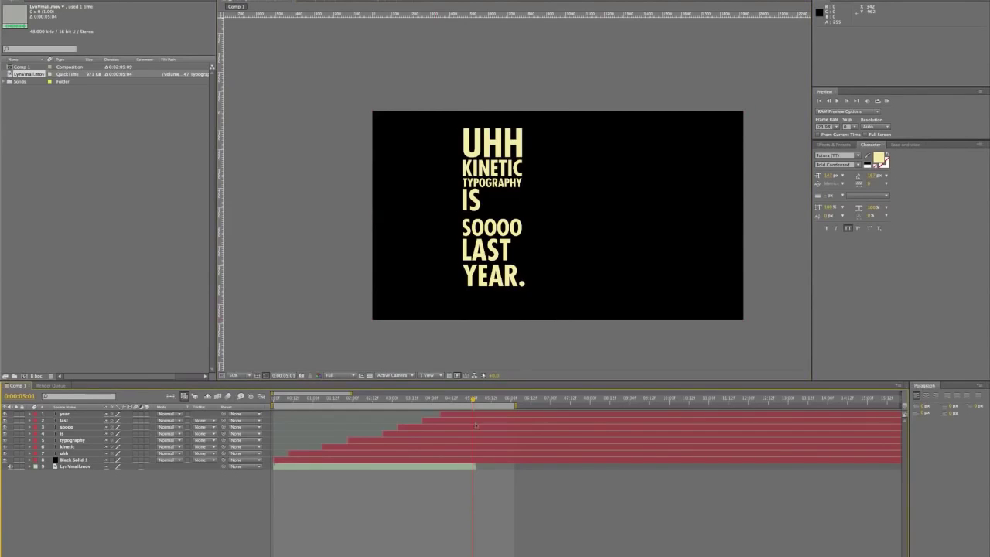
mouse_move(479, 402)
mouse_down()
mouse_move(314, 402)
mouse_move(474, 402)
mouse_up()
click(94, 178)
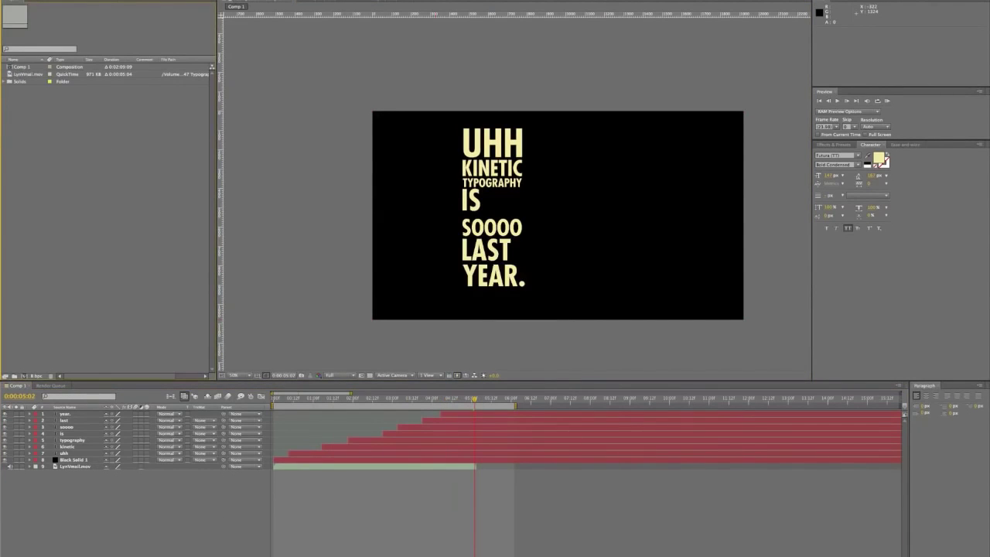
click(74, 1)
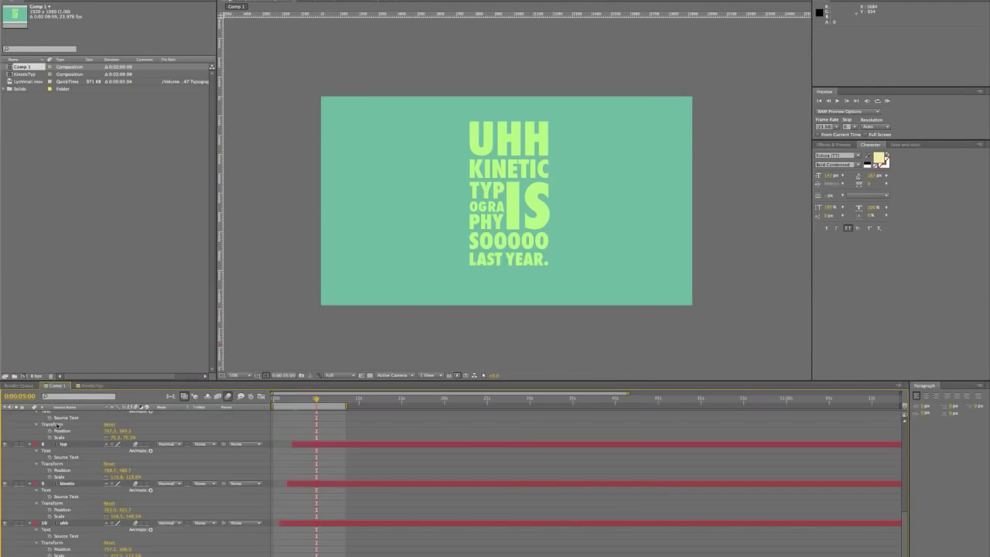
Collapse the expanded properties of all text layers in Comp 1 and leave the layers deselected.
key(ctrl+a)
scroll(58, 437, up, 5)
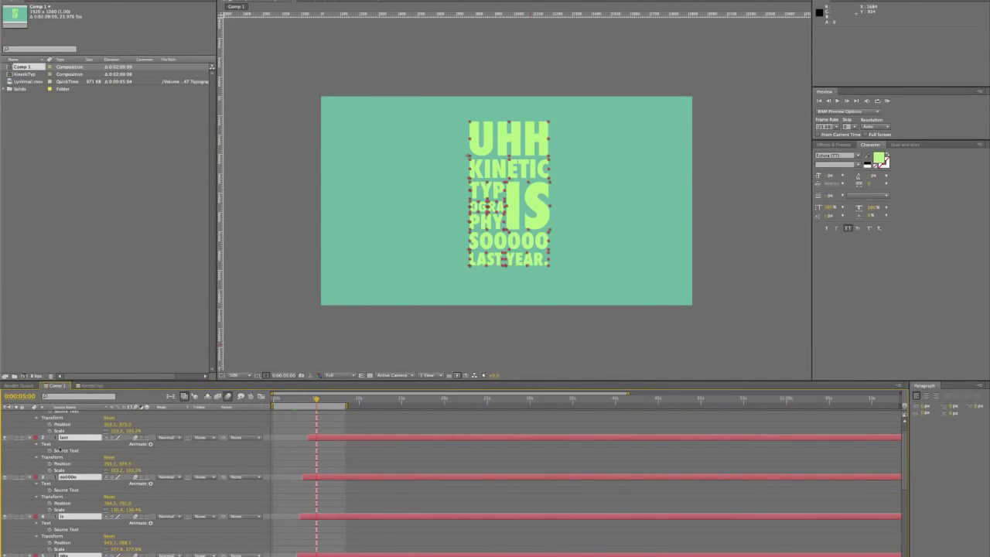
key(ctrl+grave)
key(F2)
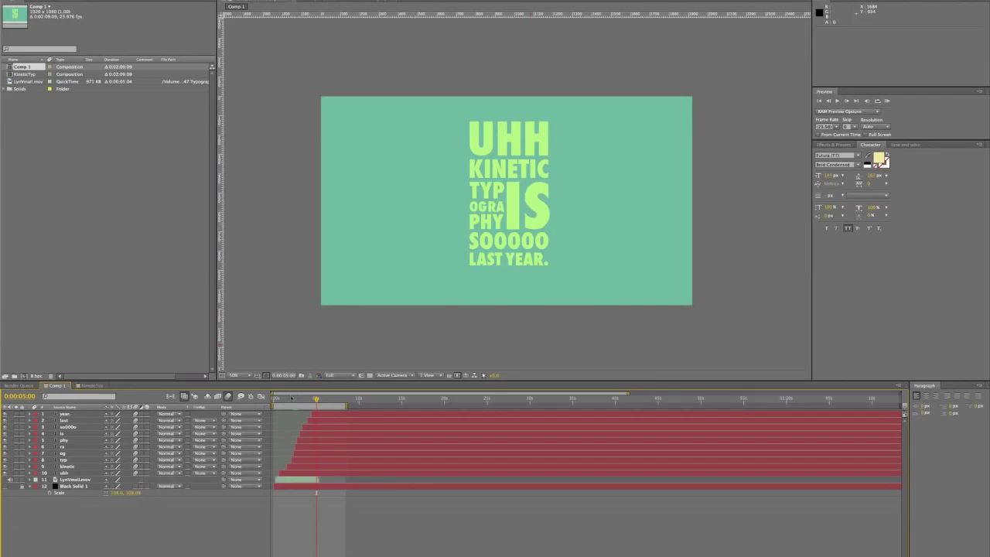
Move the current time to 0:00:09:03 and extend the work area to about 11 seconds.
click(288, 398)
drag(288, 398, 351, 399)
key(equal)
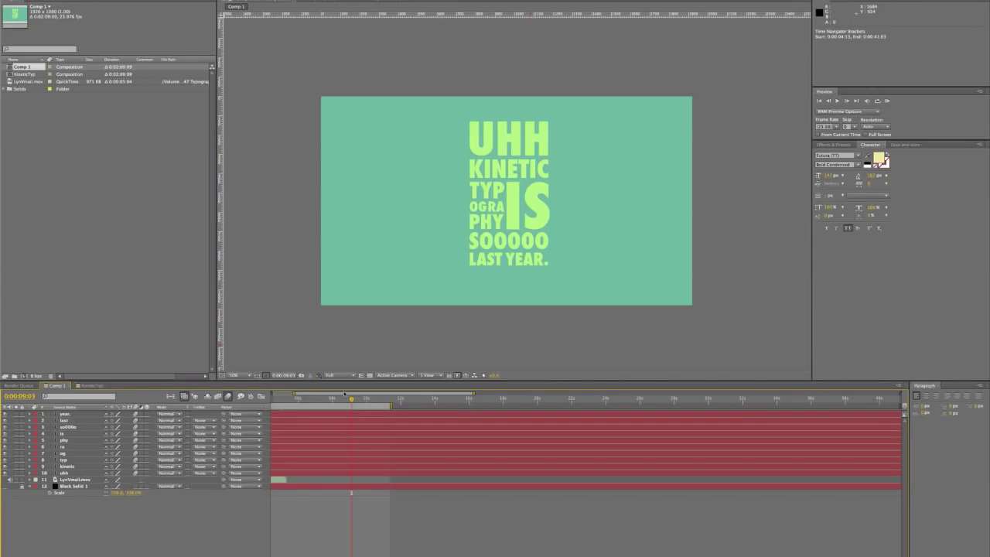
key(minus)
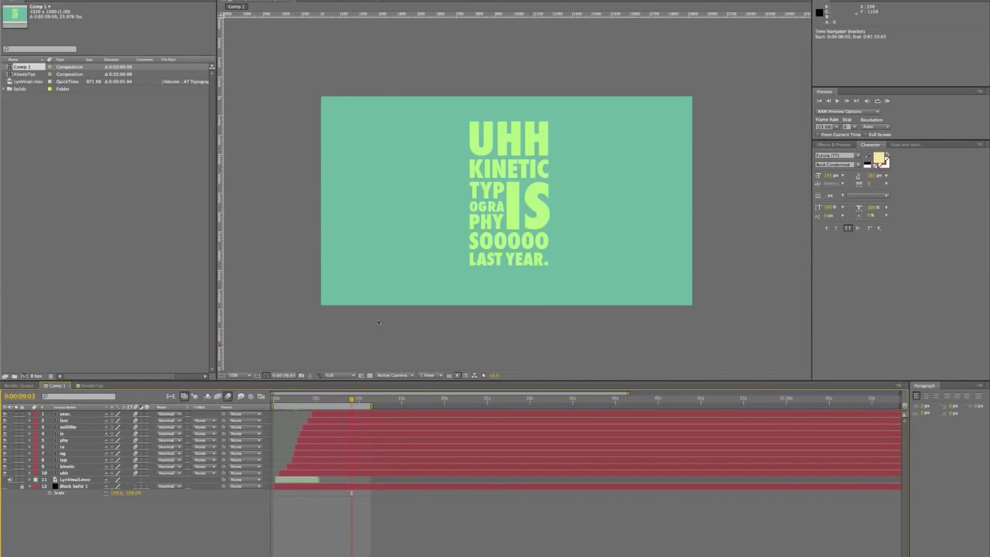
Inspect the split "TYP", "OG", "RA" and "PHY" layers one by one and play a RAM preview of the words.
key(period)
click(429, 192)
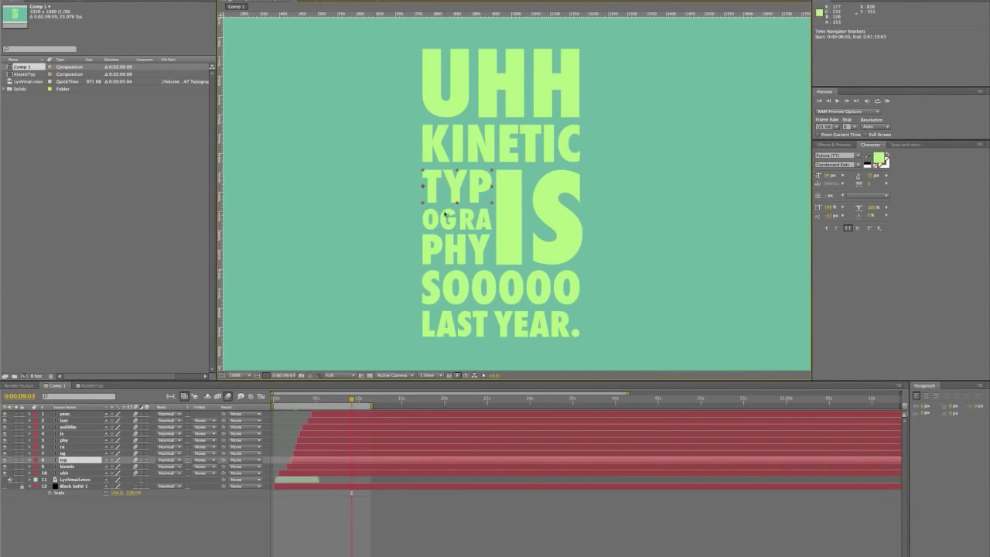
key(ctrl+Up)
key(ctrl+Up)
key(ctrl+Up)
key(space)
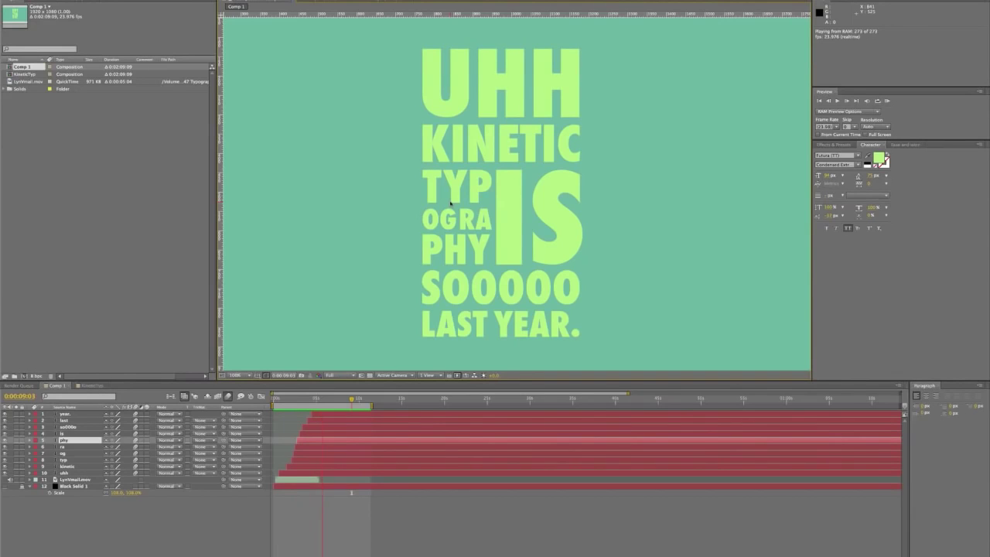
key(space)
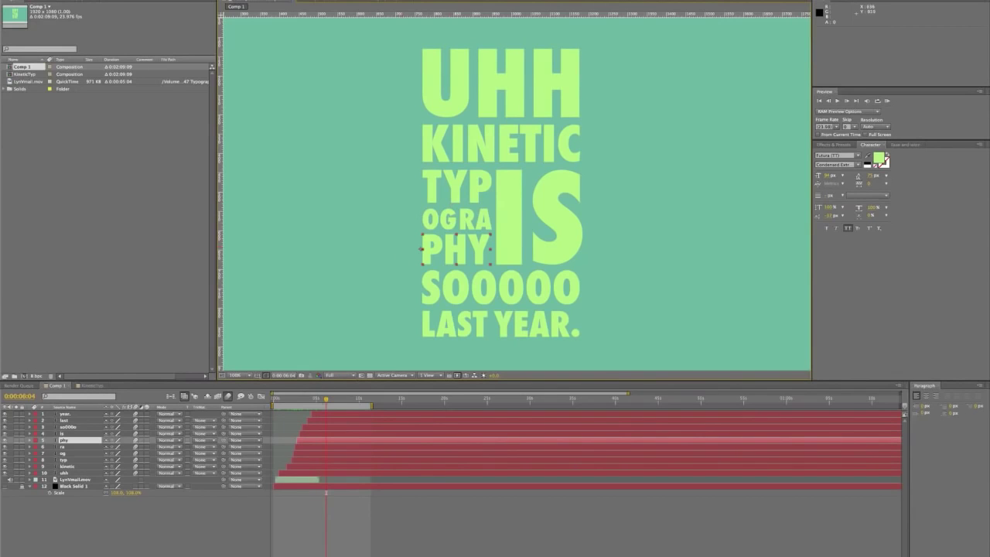
Set the current time to 0:00:05:10 with nothing selected and add a null object to the composition.
key(comma)
click(142, 531)
click(317, 398)
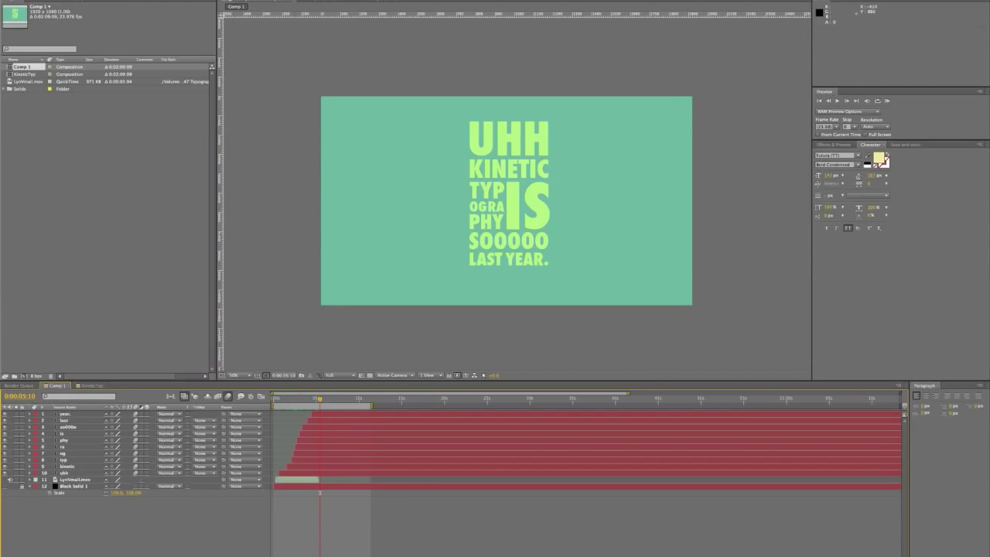
click(144, 1)
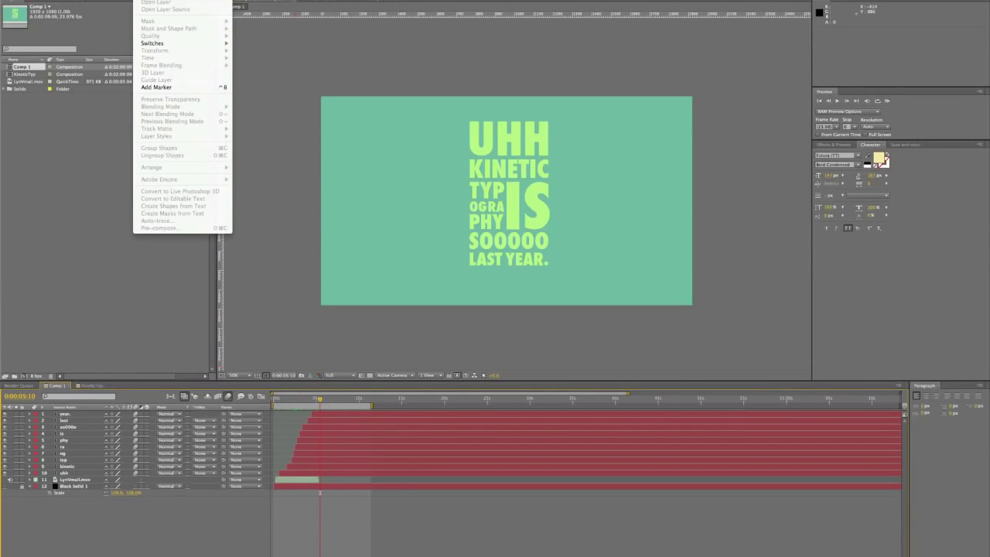
mouse_move(224, 2)
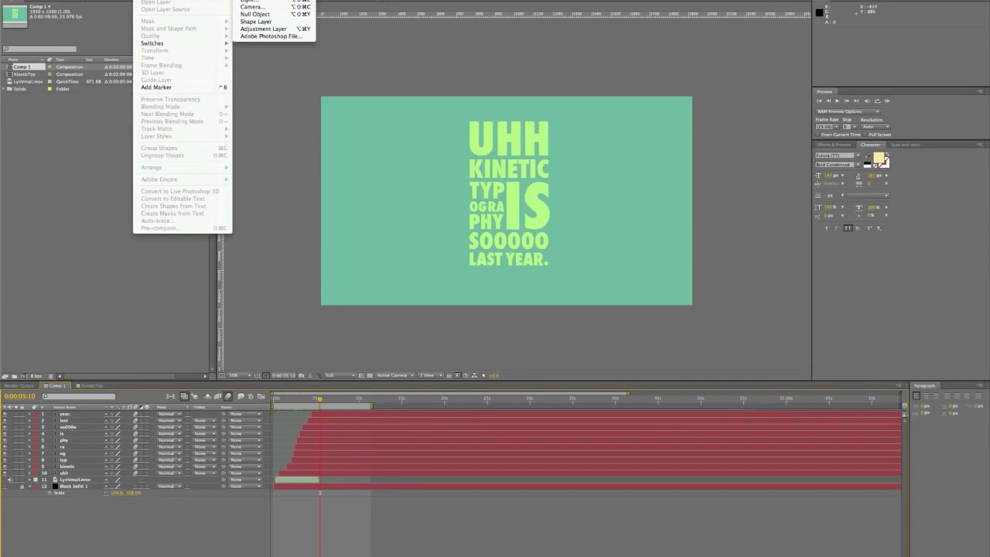
click(266, 15)
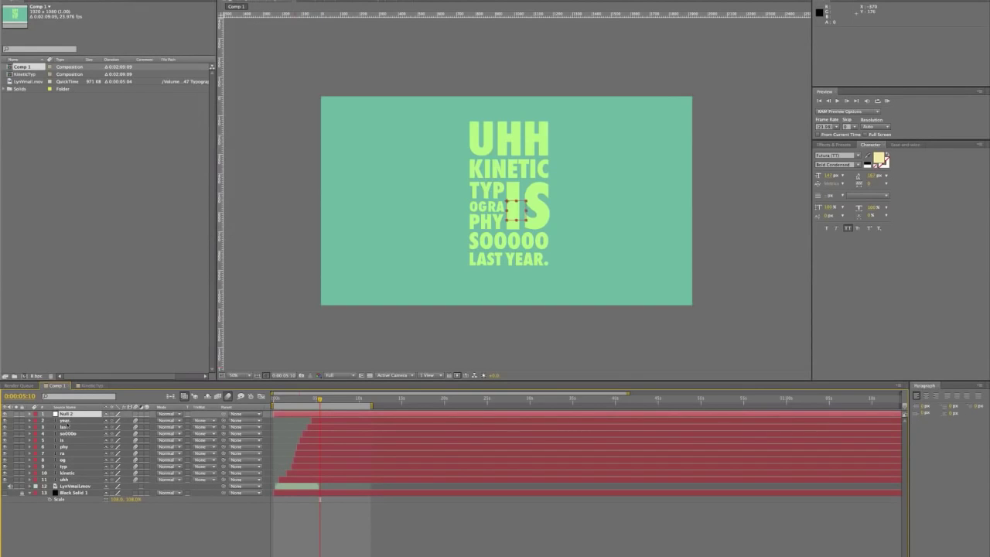
Parent all ten text layers from "year." down to "uhh" to the null object and leave only the null selected.
click(65, 420)
shift+click(65, 479)
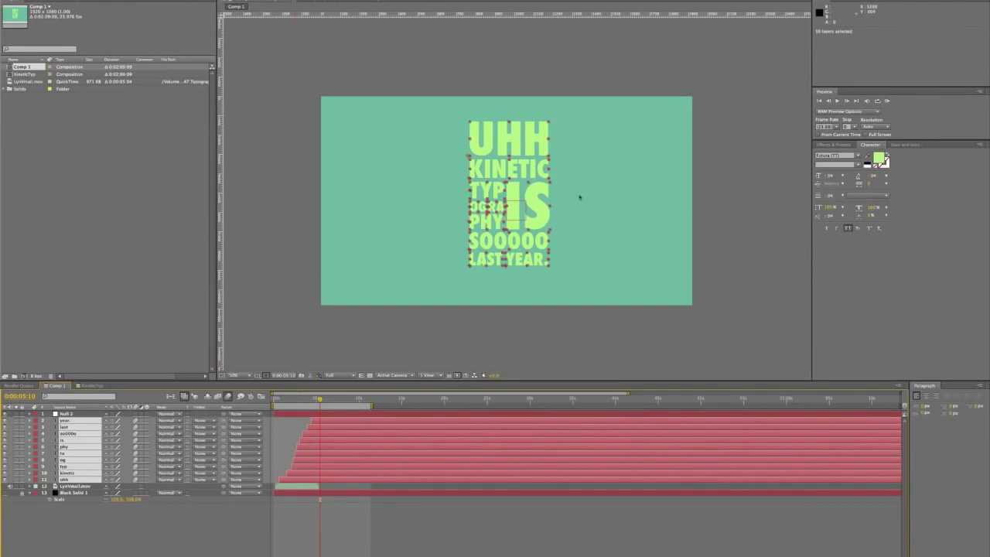
drag(223, 421, 81, 415)
click(75, 416)
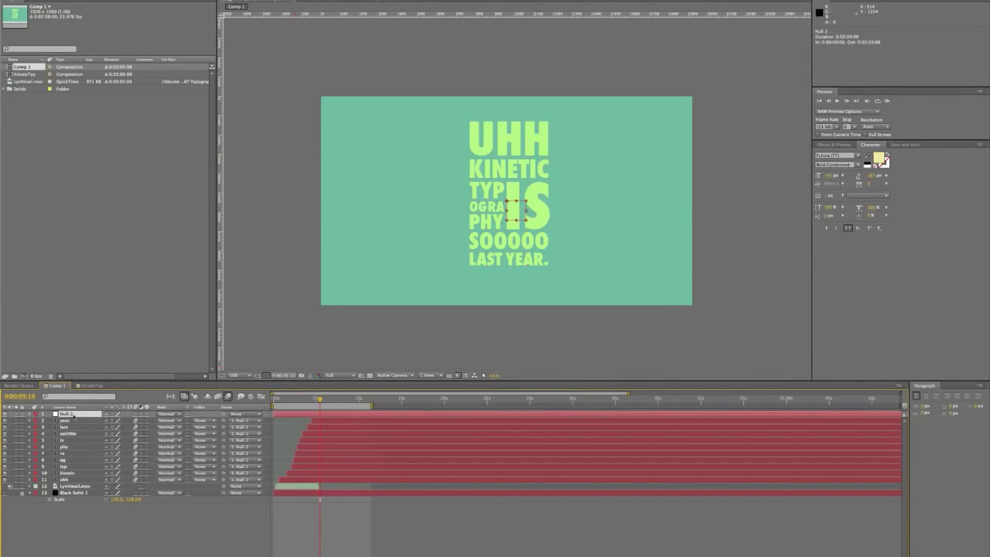
At 0:00:04:20, reveal the null's Position and Scale properties and shift the word block slightly by moving the null.
key(j)
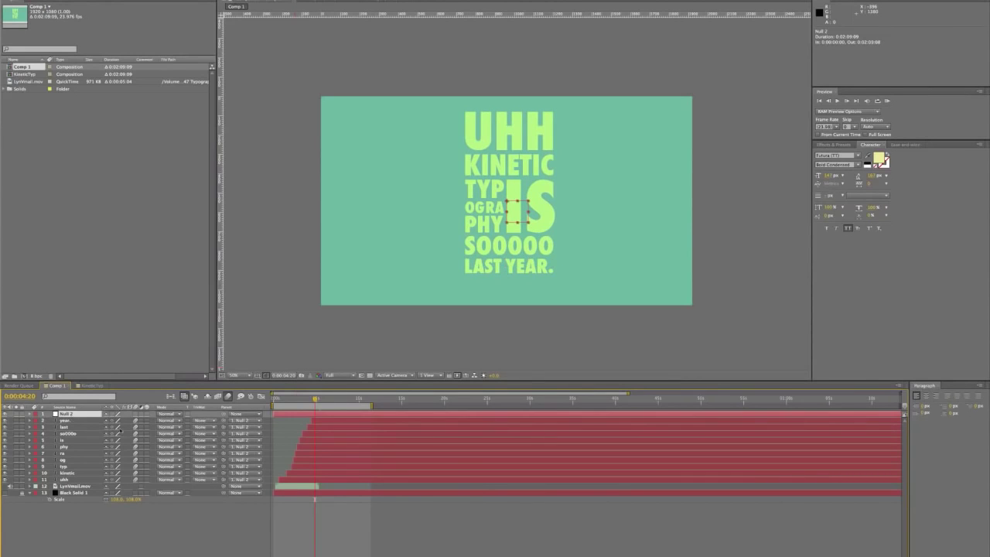
key(p)
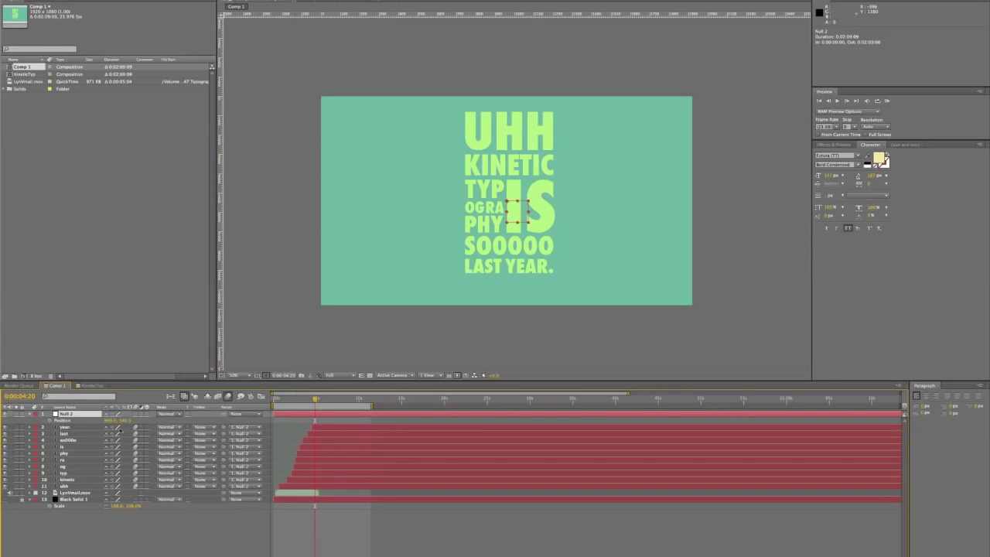
key(shift+s)
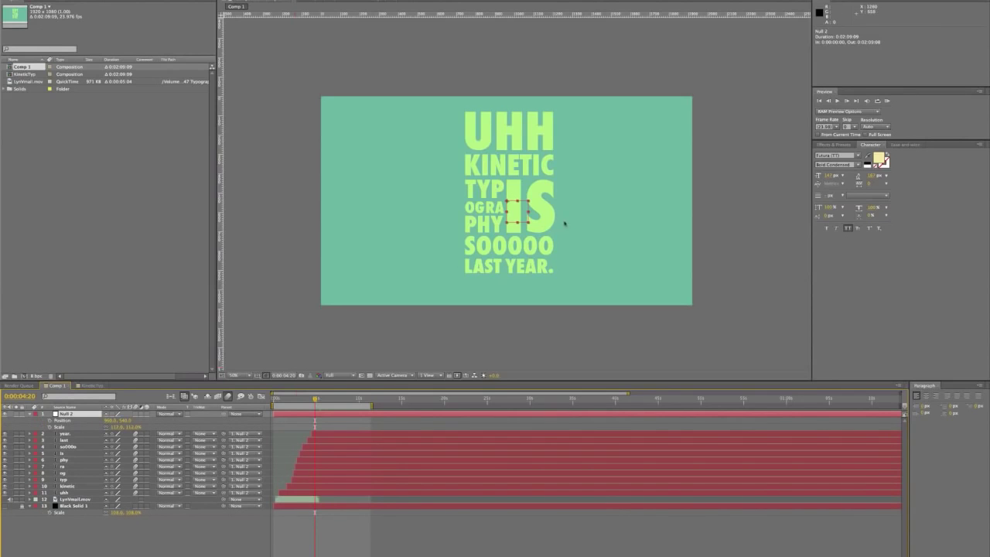
mouse_move(521, 211)
mouse_down()
mouse_move(602, 226)
mouse_move(481, 230)
mouse_move(513, 242)
mouse_move(515, 216)
mouse_up()
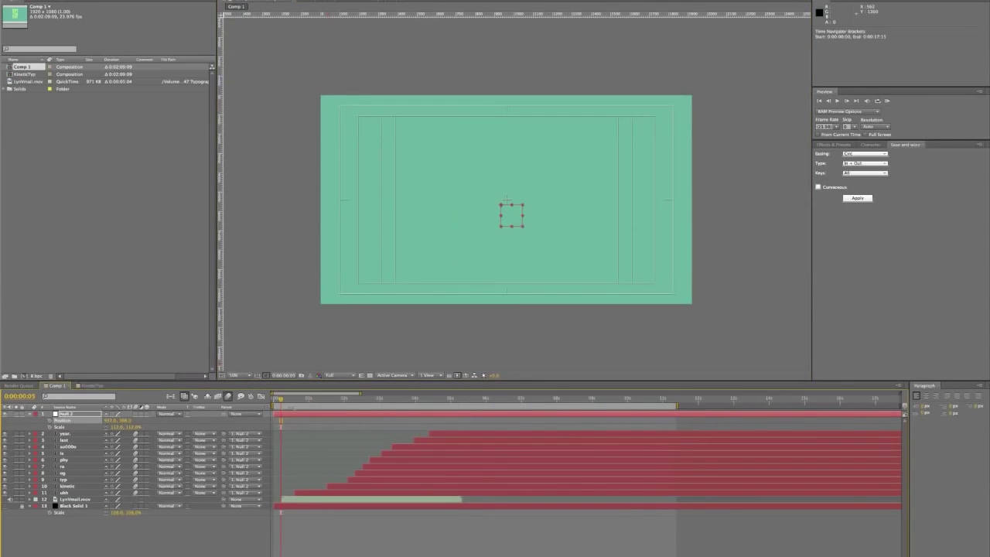
At 0:00:00:16, scale the null to about 200% and move it to position 920, 1188 so UHH is centred in the frame.
drag(280, 399, 298, 420)
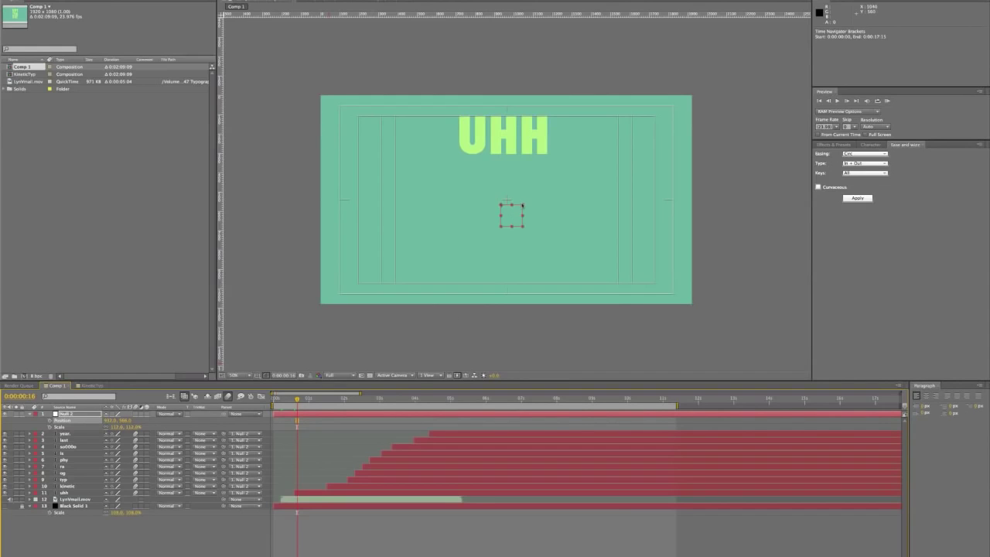
drag(520, 209, 516, 276)
drag(113, 426, 190, 426)
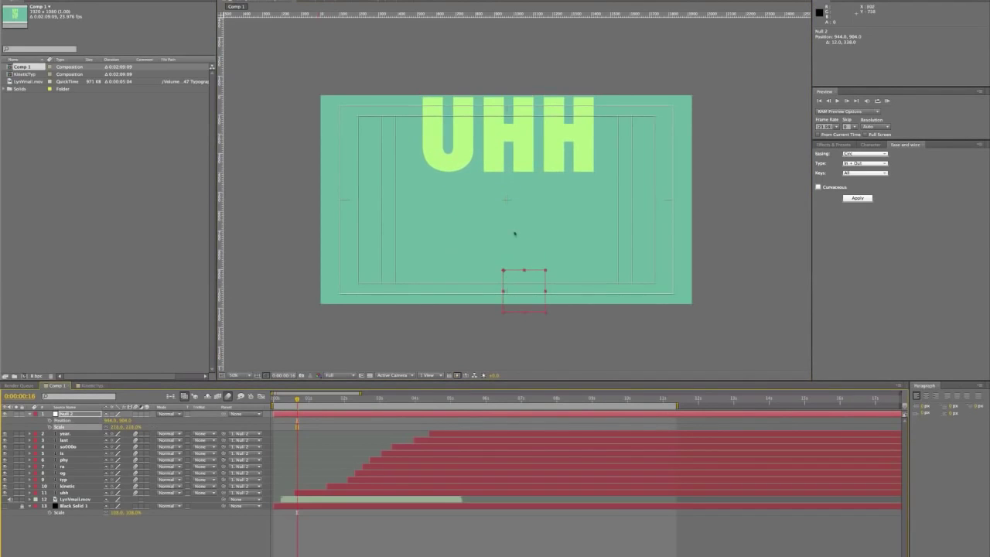
drag(531, 300, 529, 347)
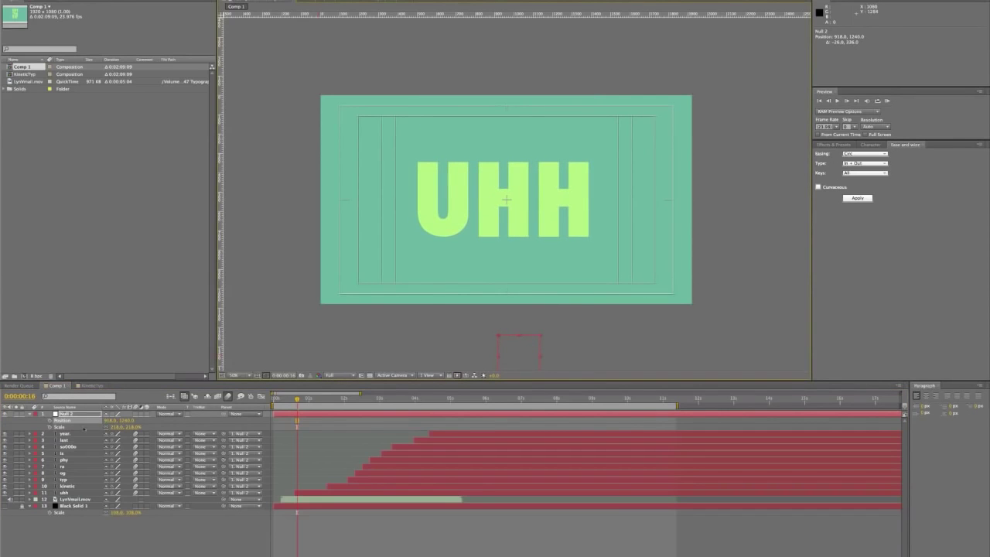
drag(117, 427, 108, 427)
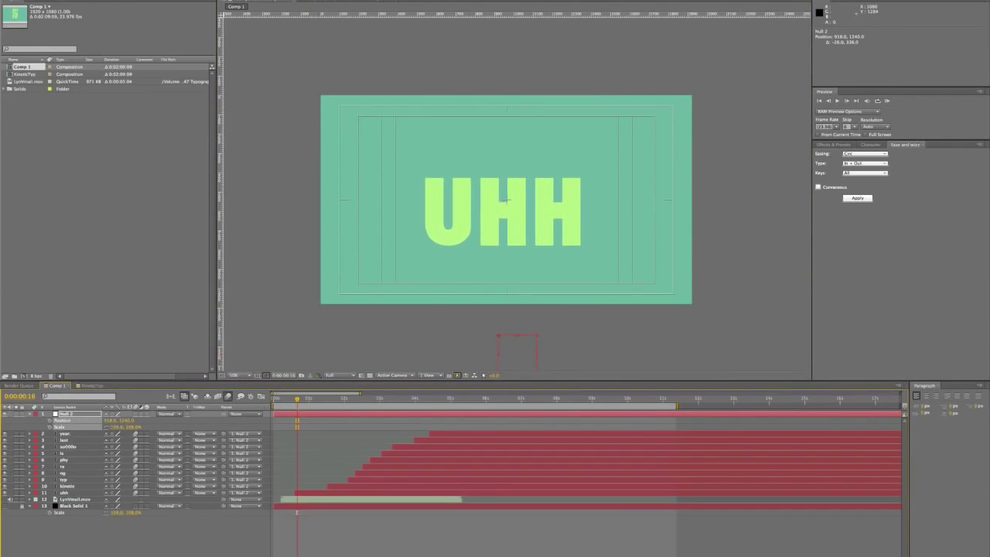
drag(507, 350, 508, 339)
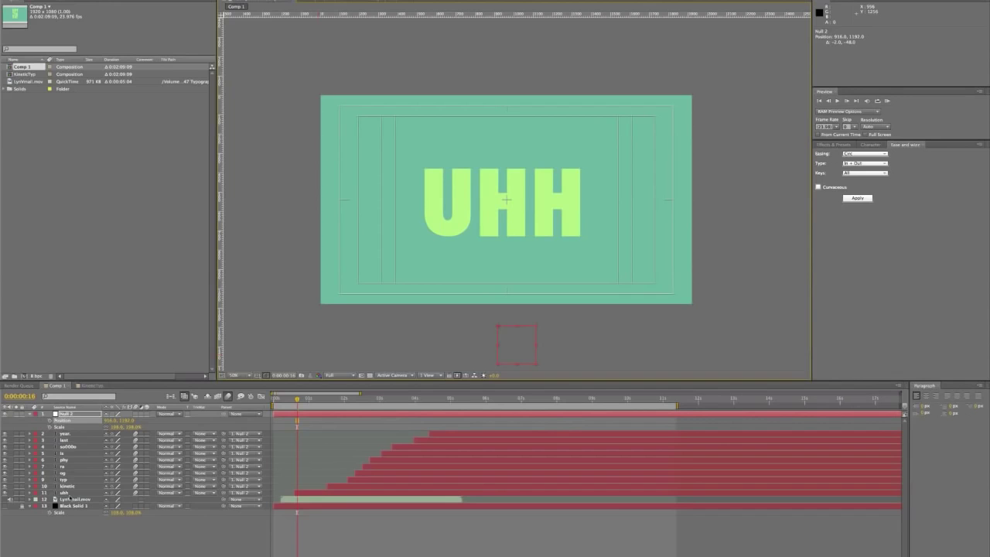
click(65, 493)
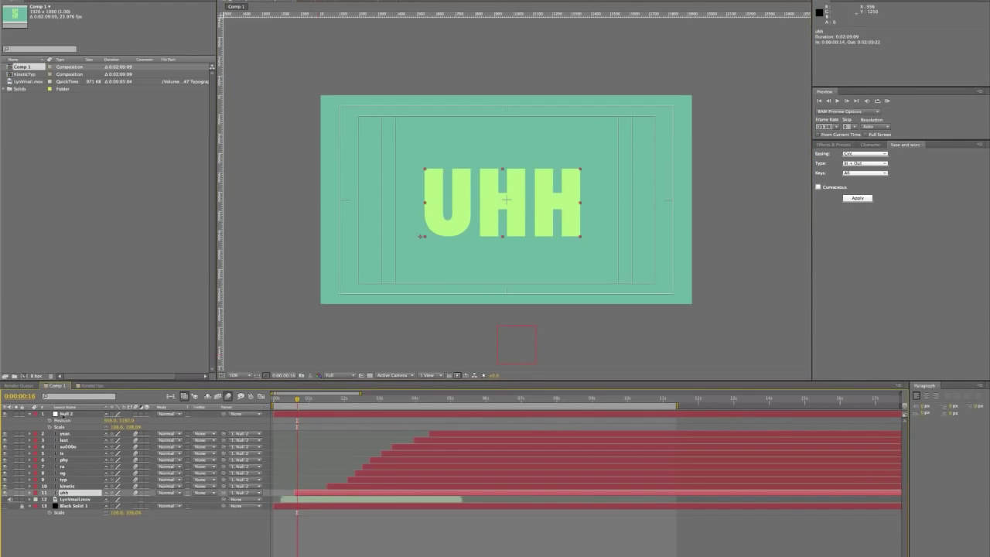
click(62, 414)
drag(521, 336, 522, 336)
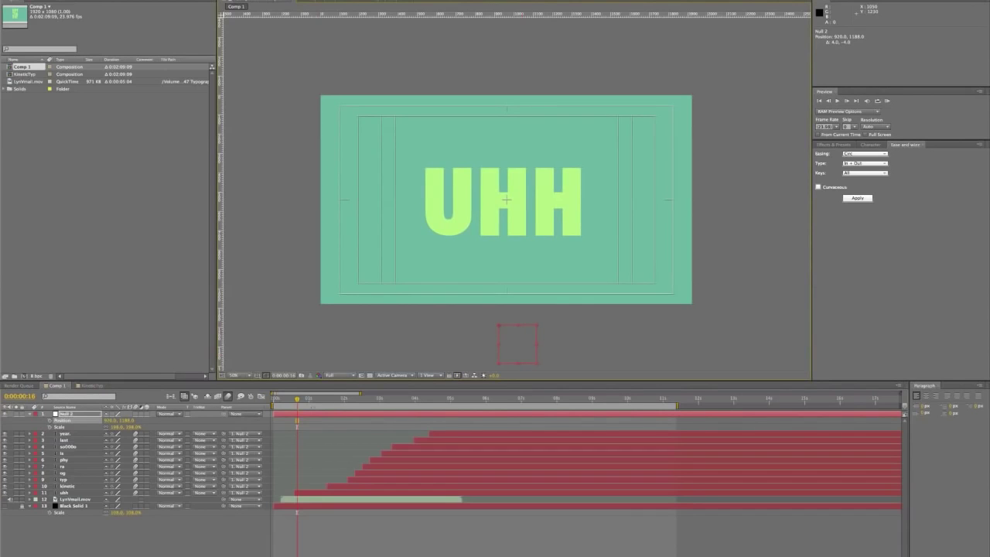
Add a Position keyframe to the null where KINETIC appears at 0:00:01:12 and shift it three frames earlier to 0:00:01:09.
drag(314, 402, 325, 400)
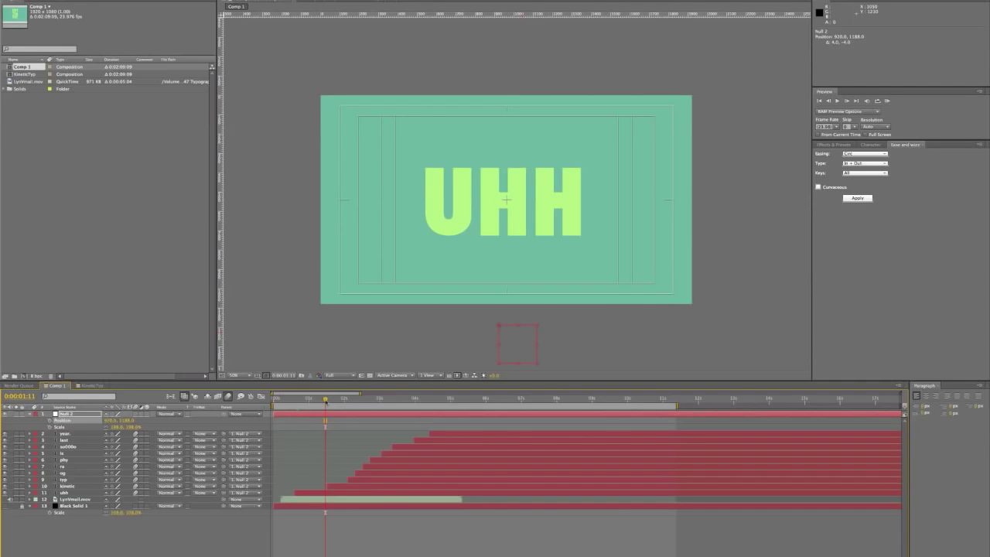
drag(331, 397, 332, 397)
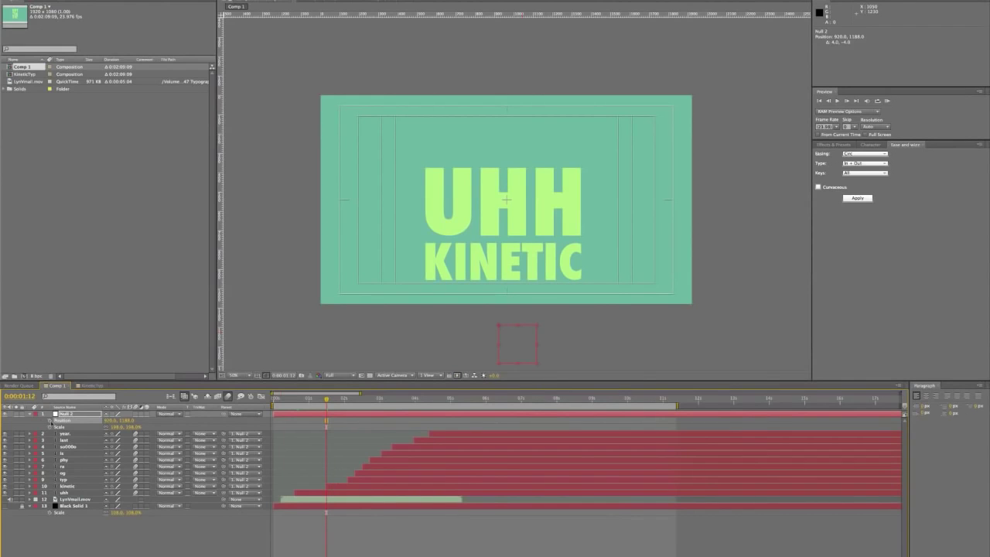
key(equal)
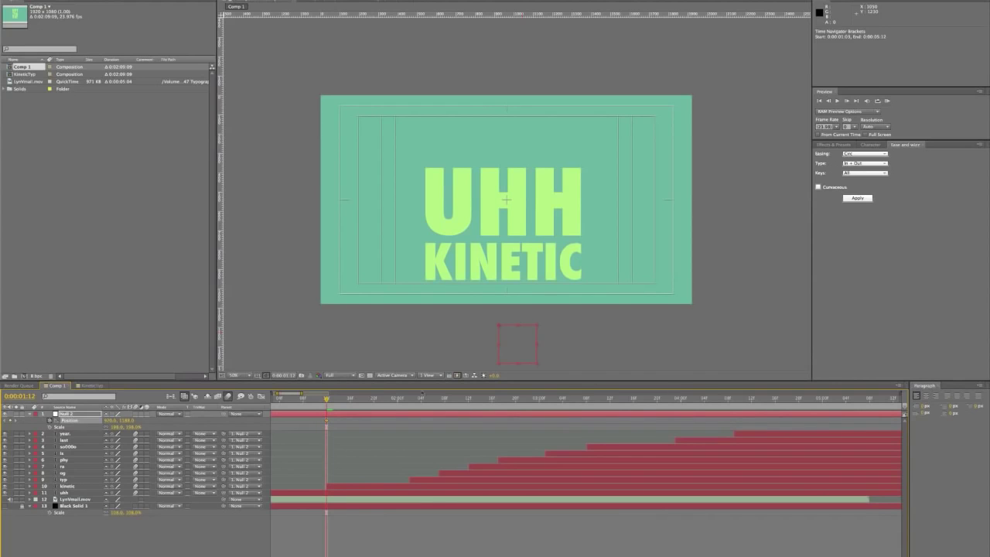
click(334, 486)
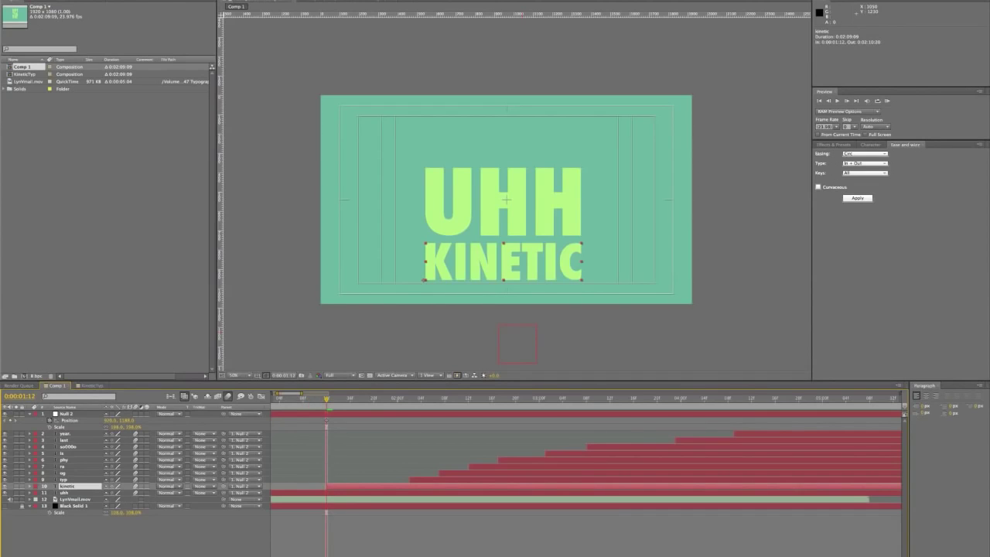
click(326, 421)
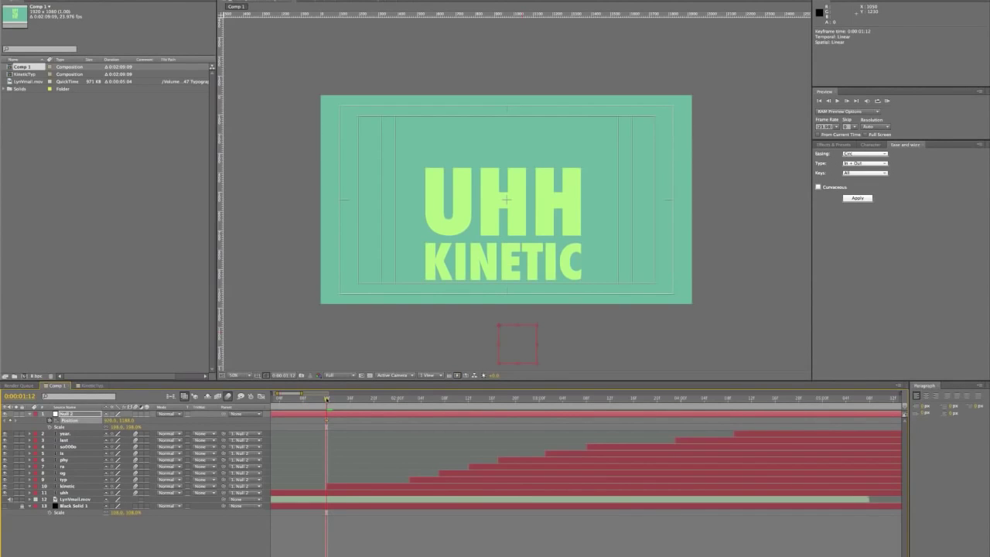
key(Page_Up)
key(Page_Up)
key(Page_Up)
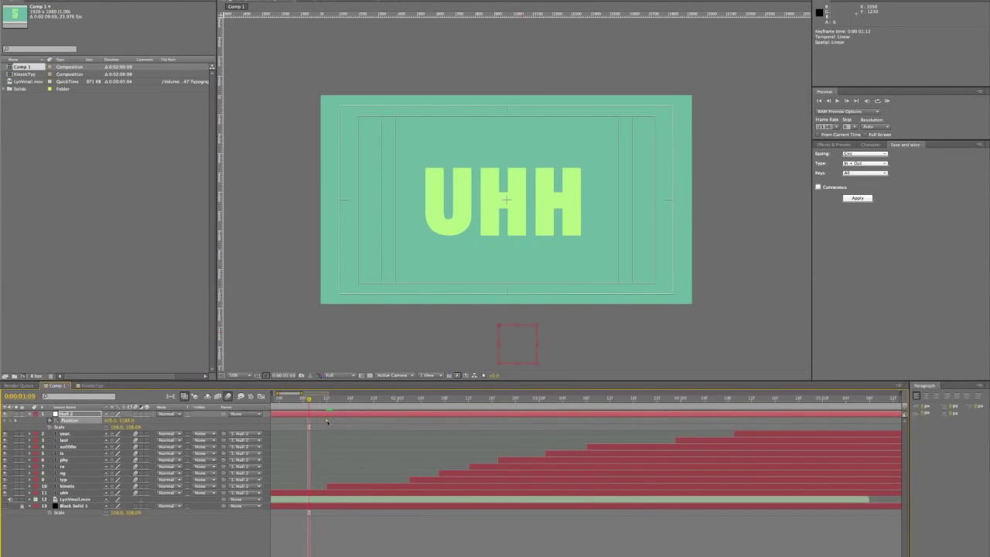
At 0:00:01:12, raise the null to position 920, 998 to centre UHH and KINETIC vertically, and preview the move.
key(Page_Down)
key(Page_Down)
key(Page_Down)
key(Page_Down)
key(Page_Down)
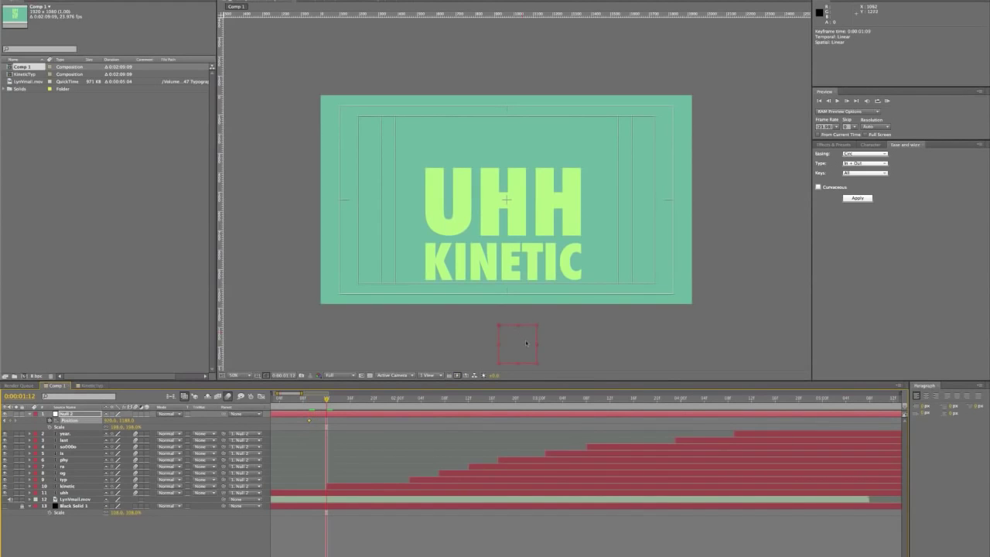
drag(526, 344, 526, 306)
key(space)
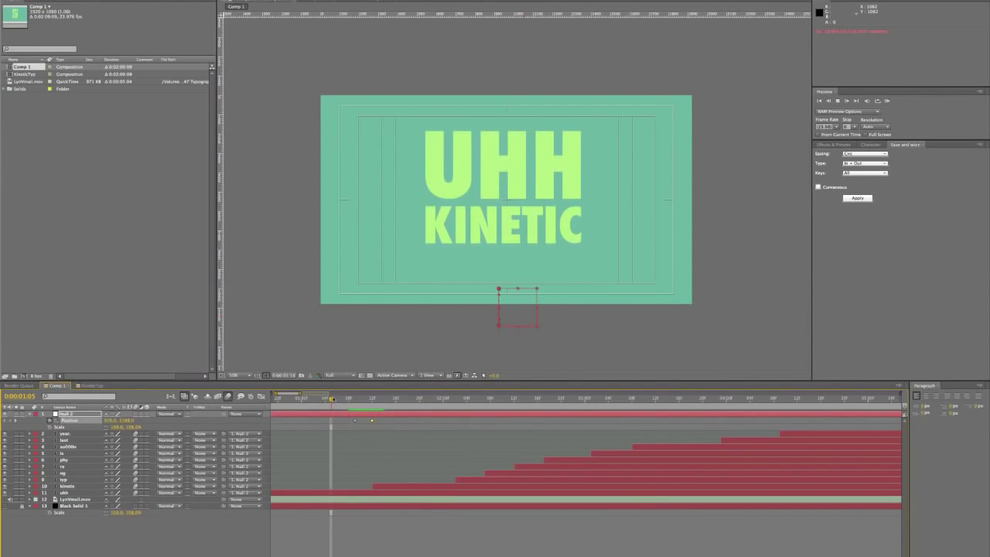
click(352, 400)
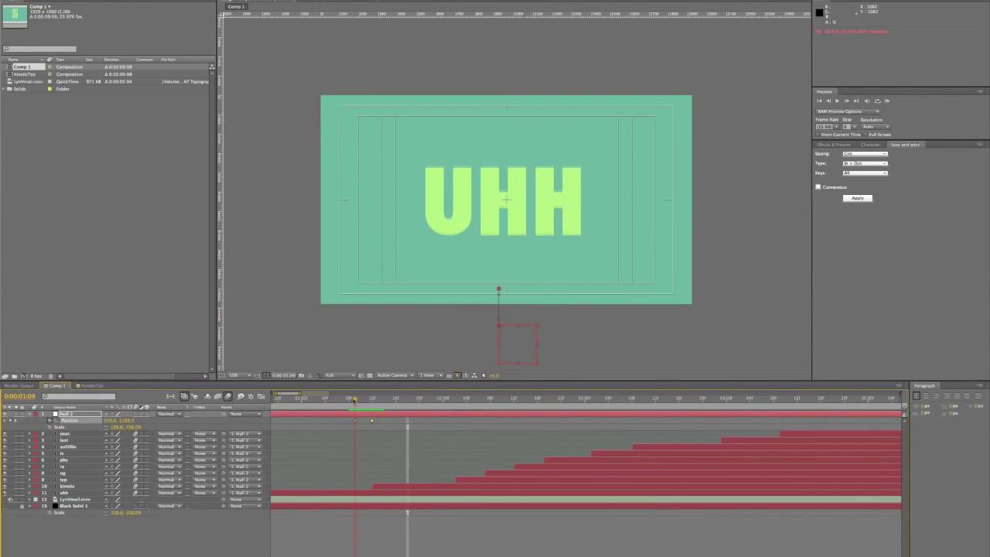
drag(355, 399, 372, 400)
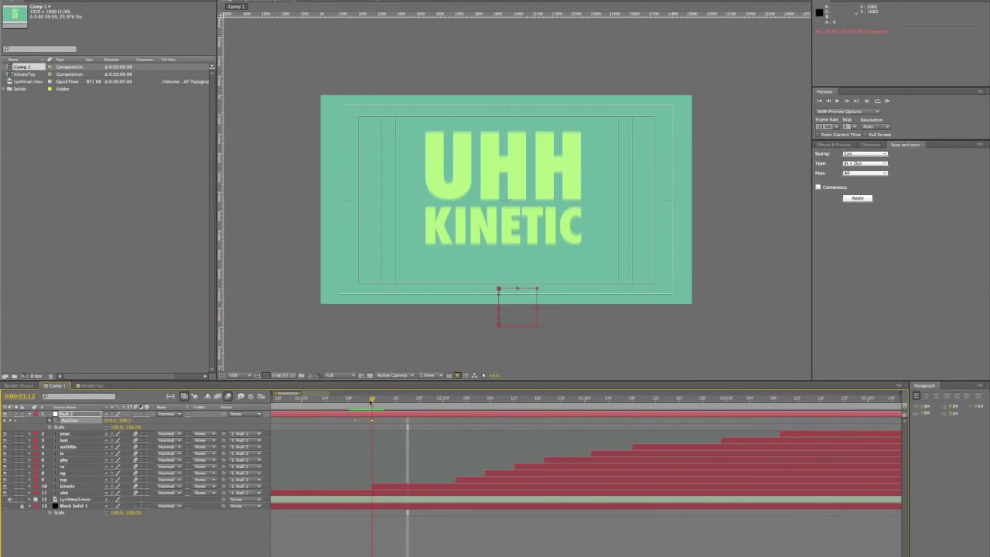
Apply Ease and Wizz easing to the null's Position keyframes with Circ, In + Out and All keys.
click(94, 534)
click(76, 421)
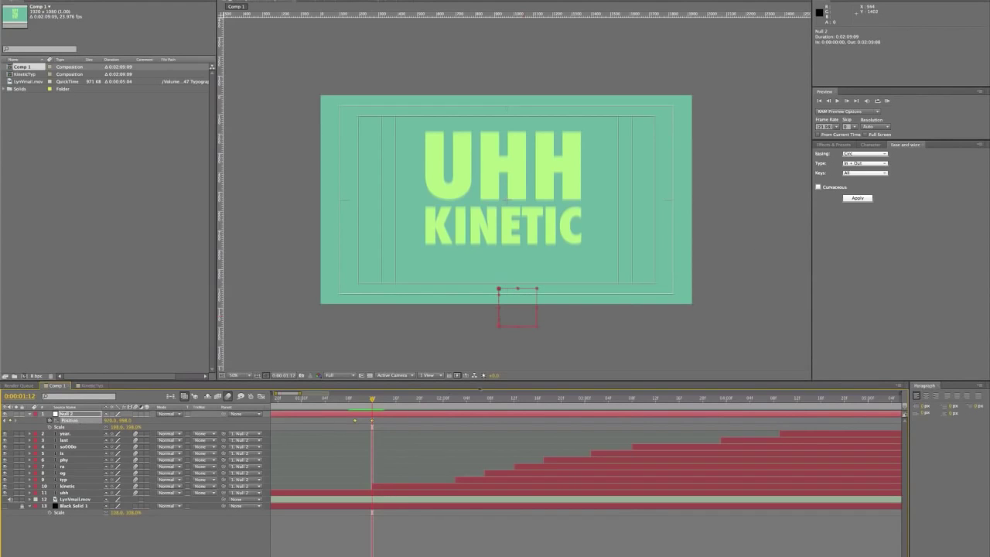
key(Page_Down)
key(Page_Down)
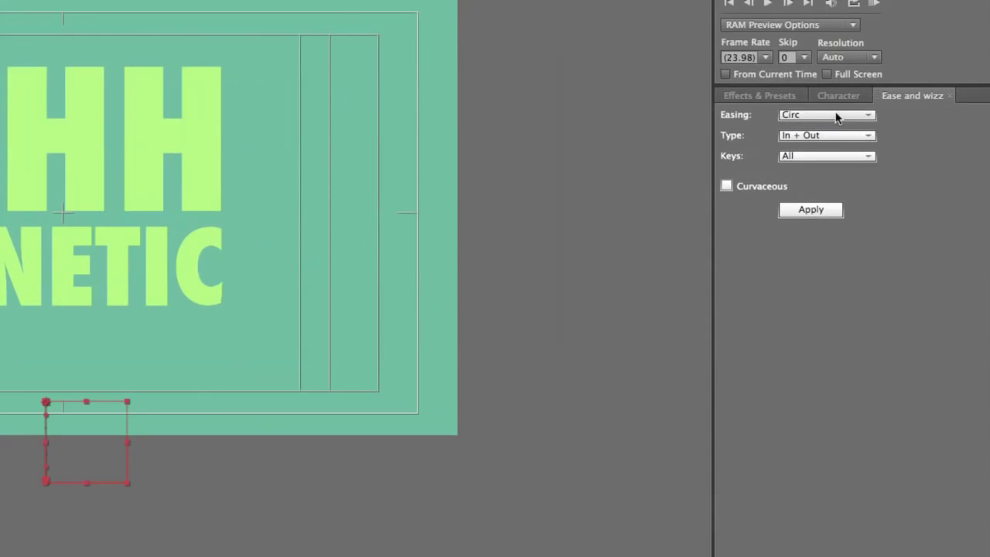
click(852, 123)
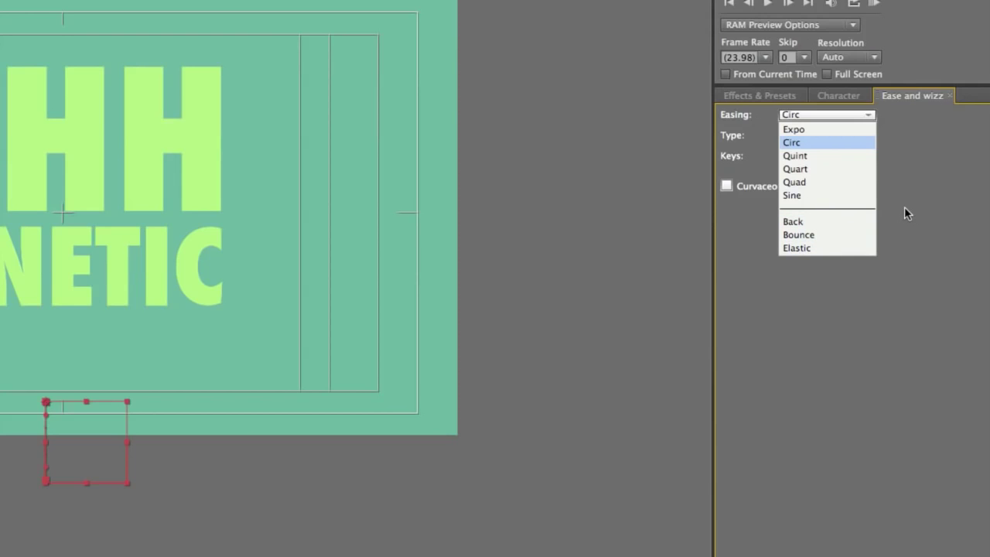
click(792, 143)
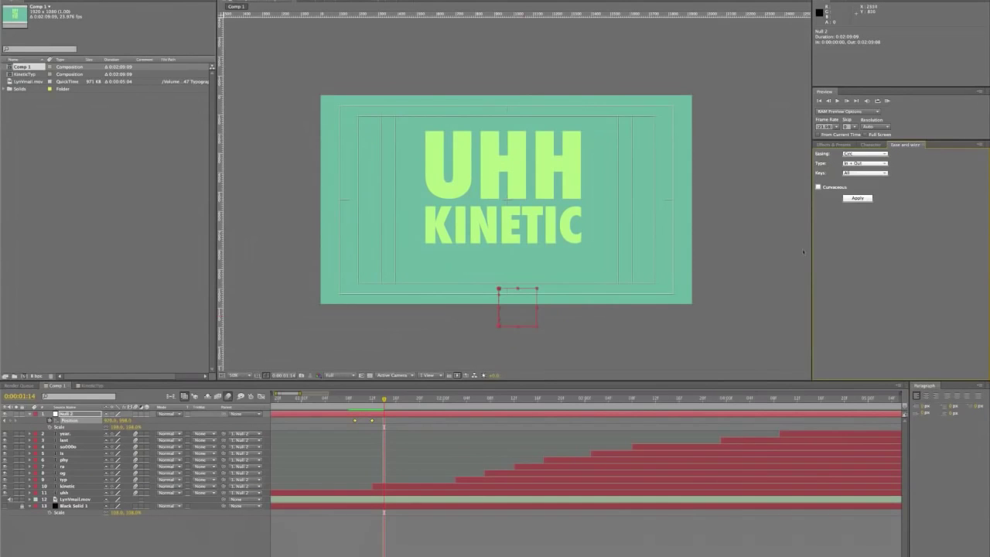
click(856, 198)
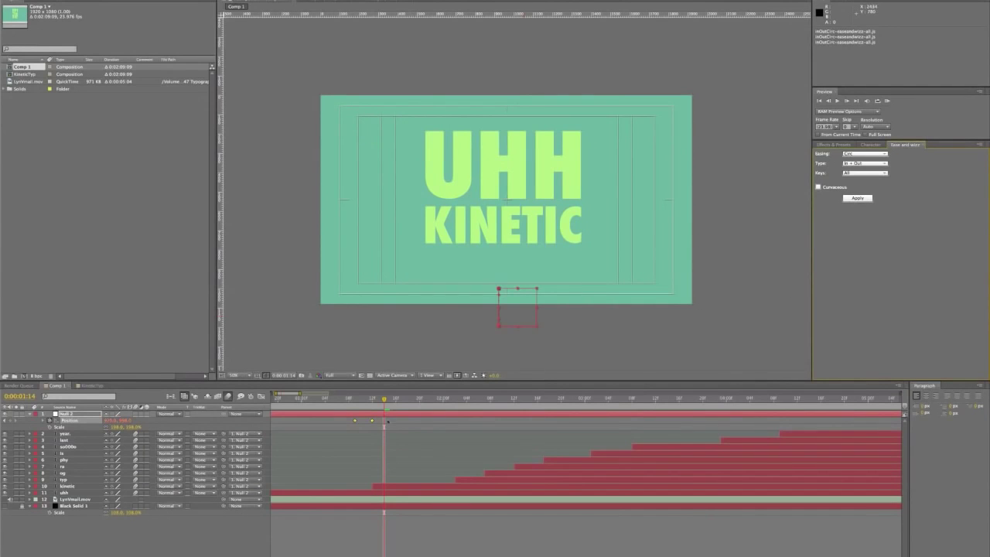
Add a Position keyframe to the null at 0:00:01:23, three frames before the "typ" layer starts.
mouse_move(362, 403)
mouse_down()
mouse_move(350, 402)
mouse_move(380, 406)
mouse_move(361, 405)
mouse_move(372, 403)
mouse_up()
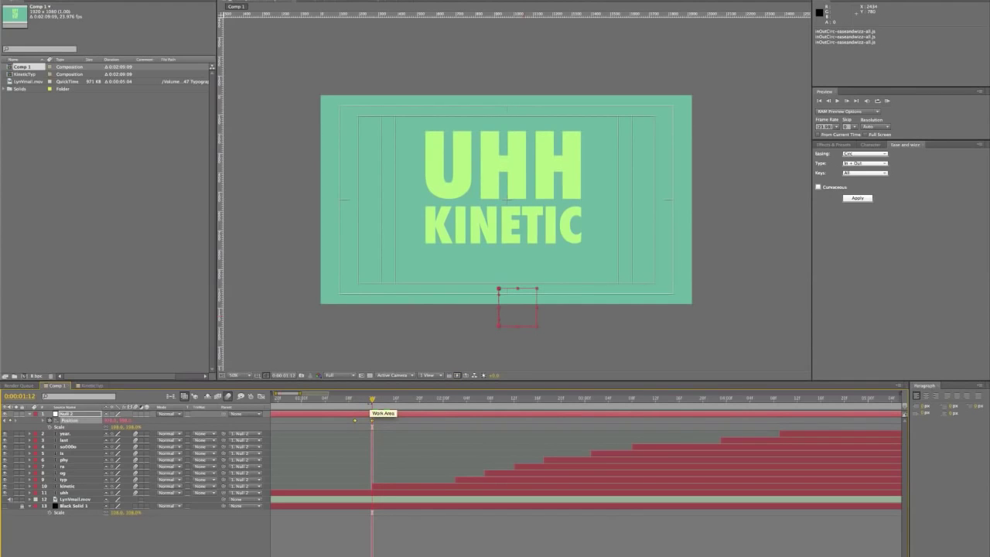
drag(372, 403, 456, 407)
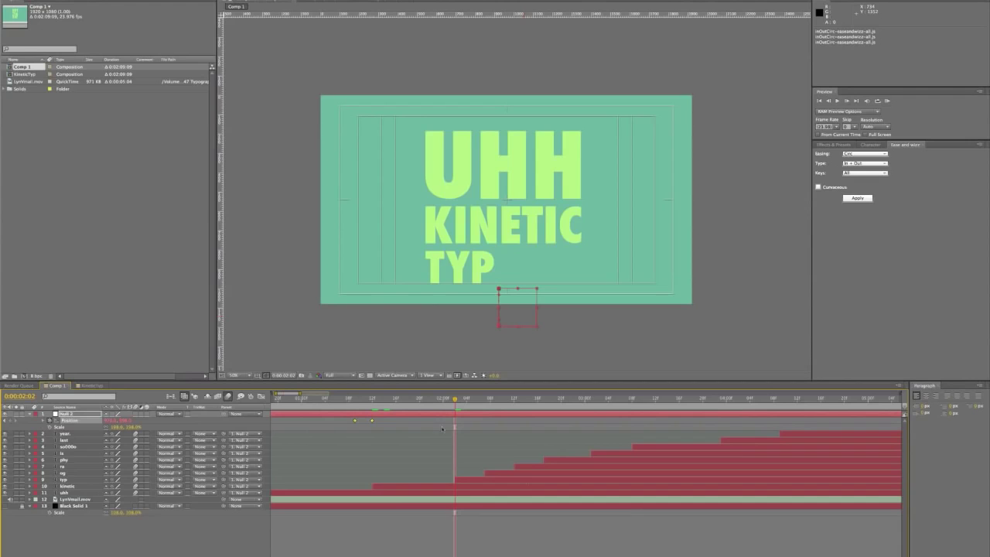
click(458, 481)
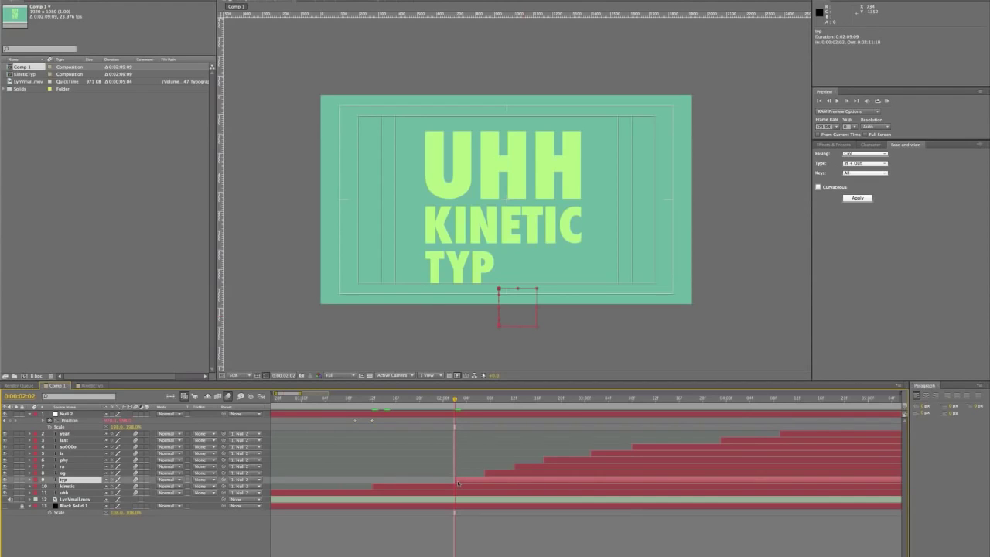
key(Page_Up)
key(Page_Up)
key(Page_Up)
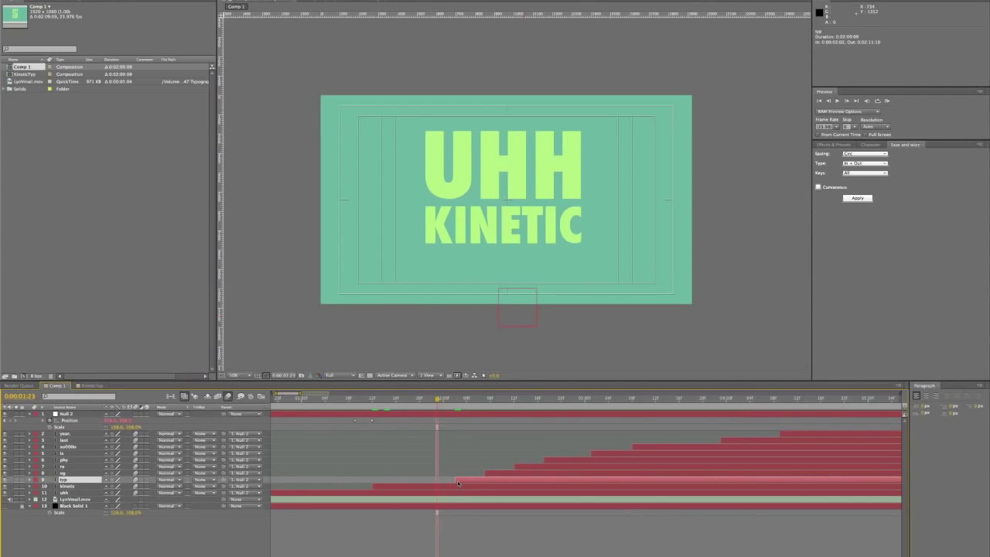
click(10, 421)
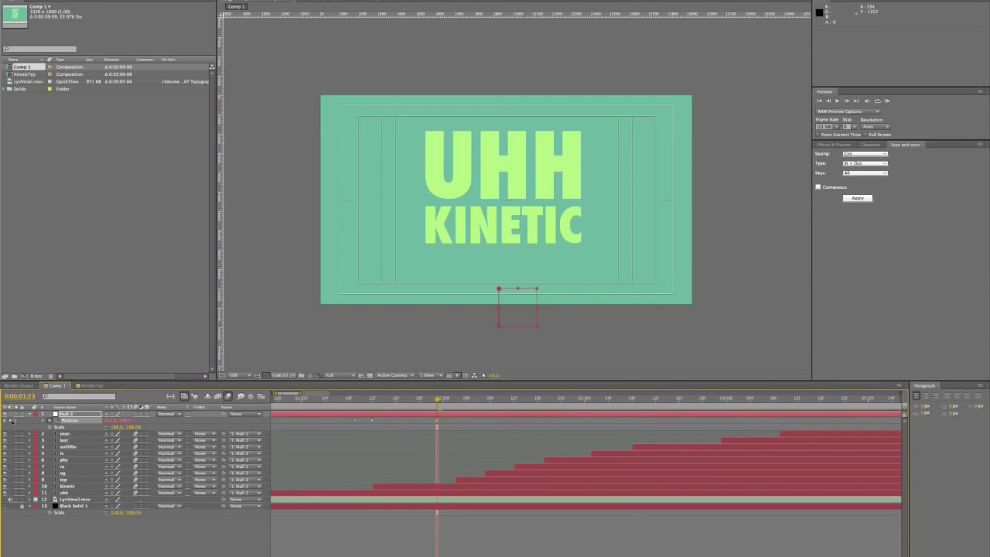
At 0:00:02:02, raise the null to position 920, 942 to recentre the block with TYP, and preview the animation.
click(372, 421)
click(437, 421)
click(373, 421)
key(ctrl+v)
click(455, 399)
drag(529, 317, 528, 307)
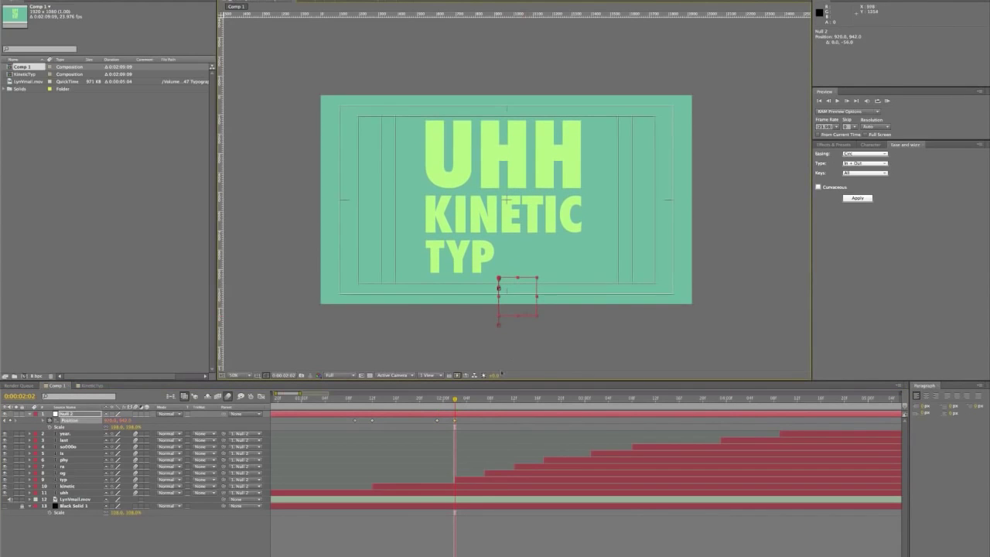
drag(455, 399, 343, 400)
key(space)
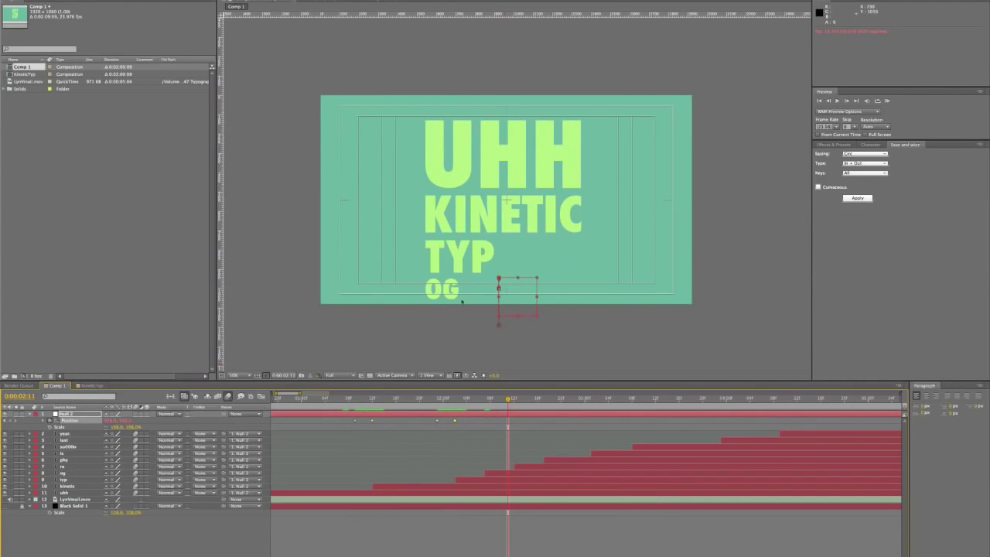
Try raising the null at 0:00:02:07 to recentre the block with OG, and hide the title/action-safe guides.
drag(531, 304, 531, 257)
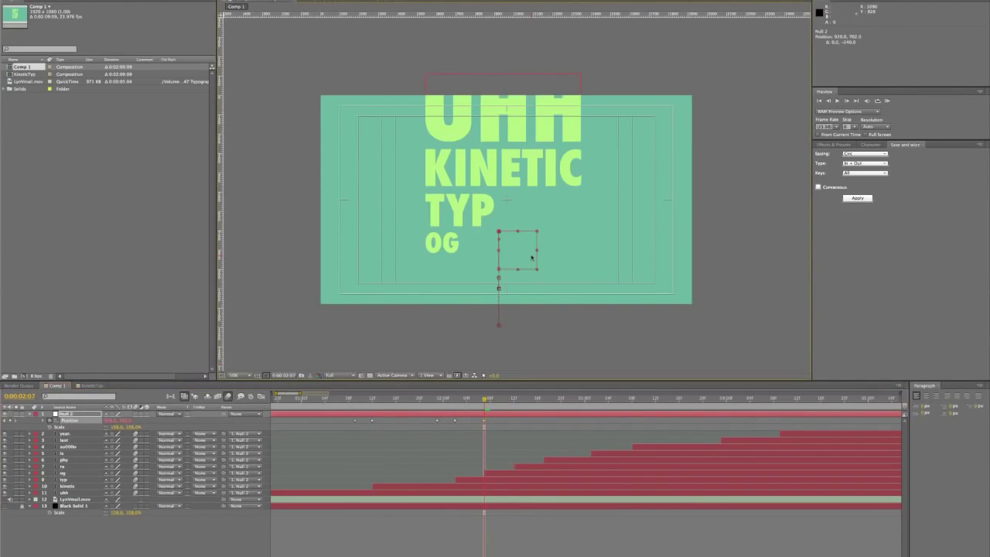
key(ctrl+z)
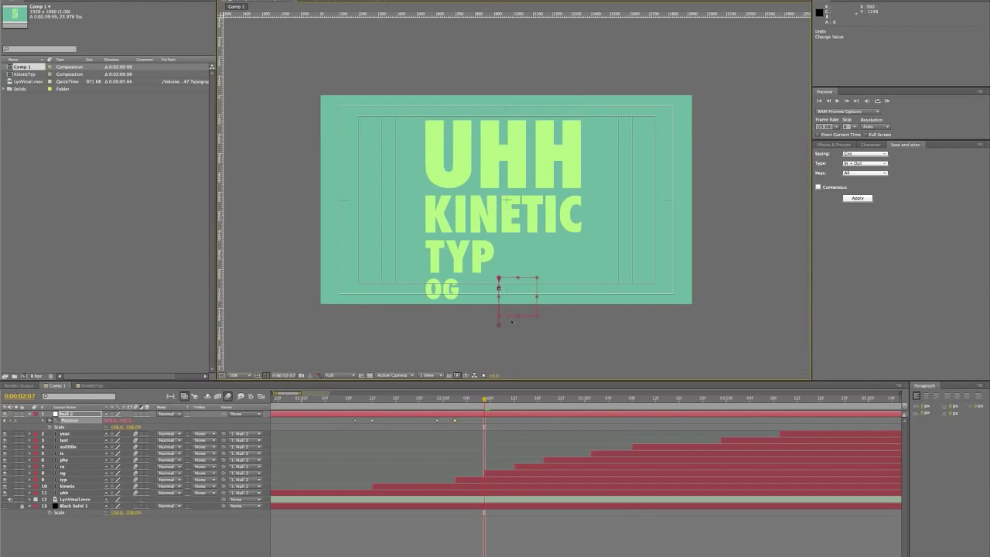
key(apostrophe)
click(476, 334)
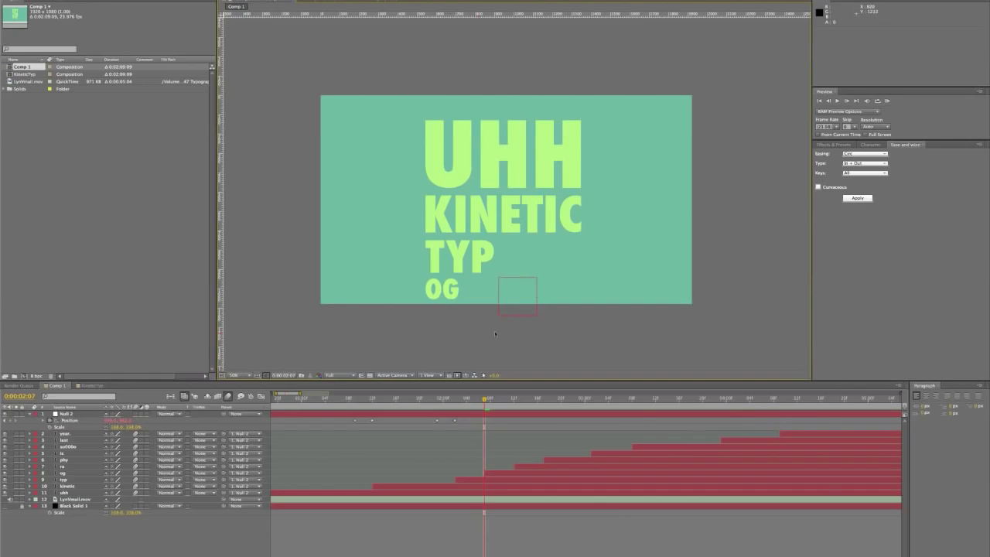
drag(531, 312, 530, 297)
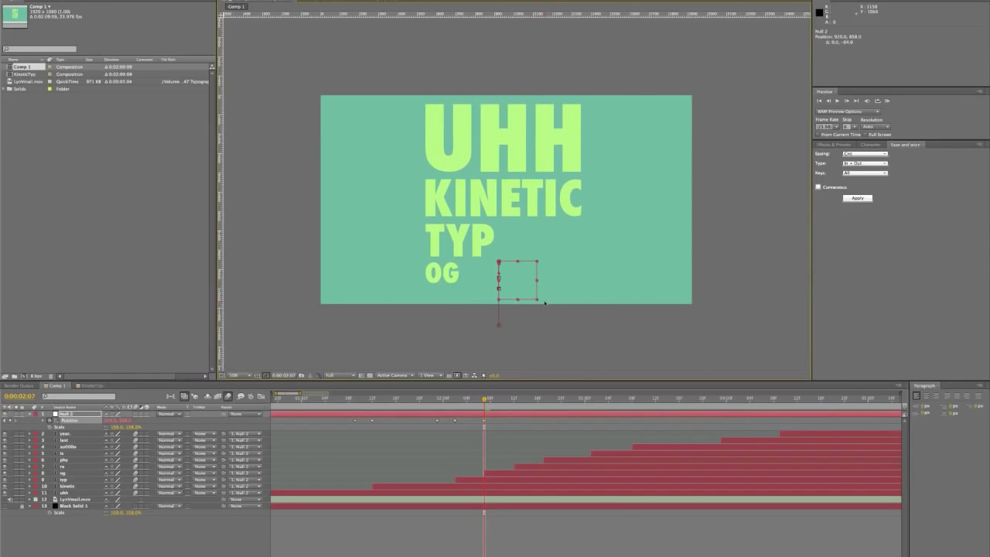
key(ctrl+z)
Add Position and Scale keyframes to the null at 0:00:02:04, three frames before the "og" layer starts.
drag(461, 401, 480, 403)
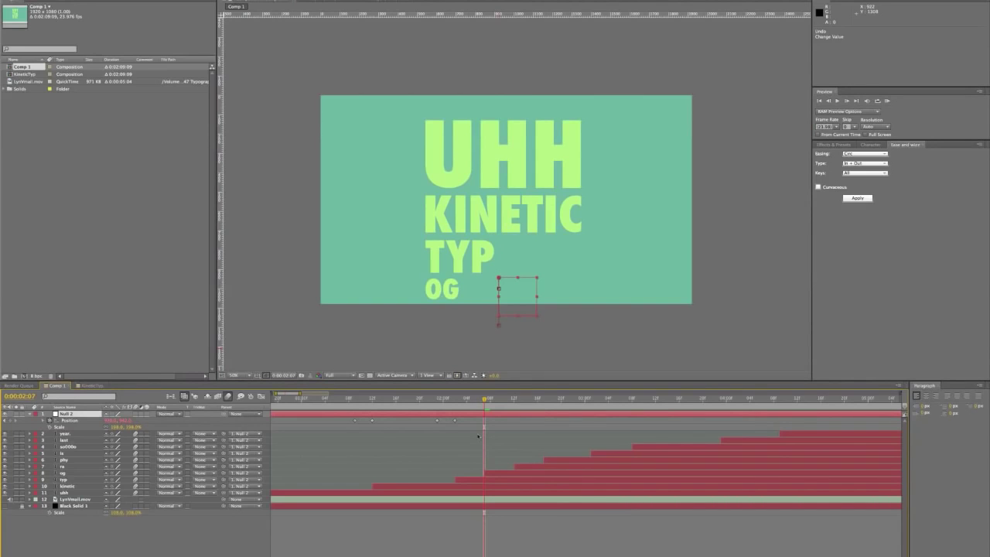
key(Page_Up)
key(Page_Down)
click(452, 293)
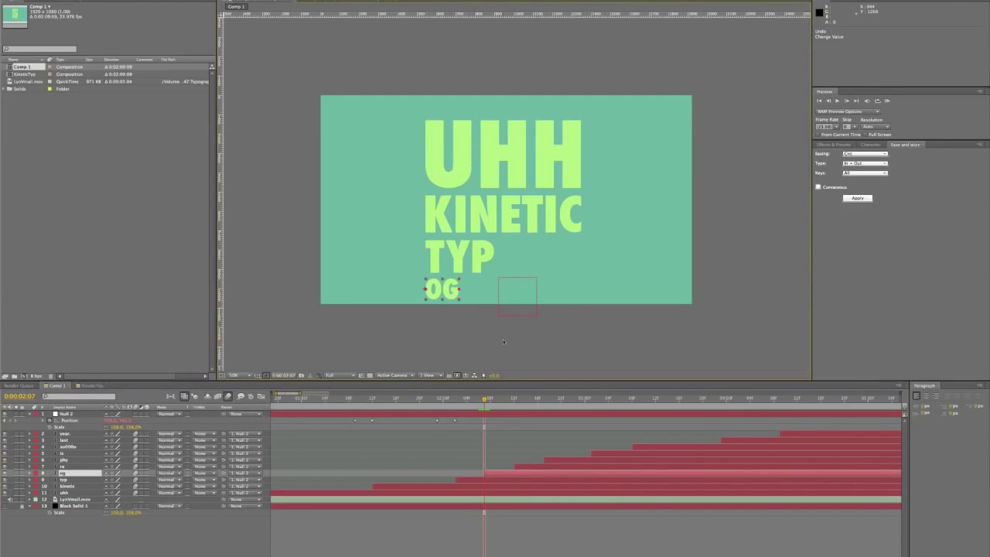
key(Page_Up)
key(Page_Up)
key(Page_Up)
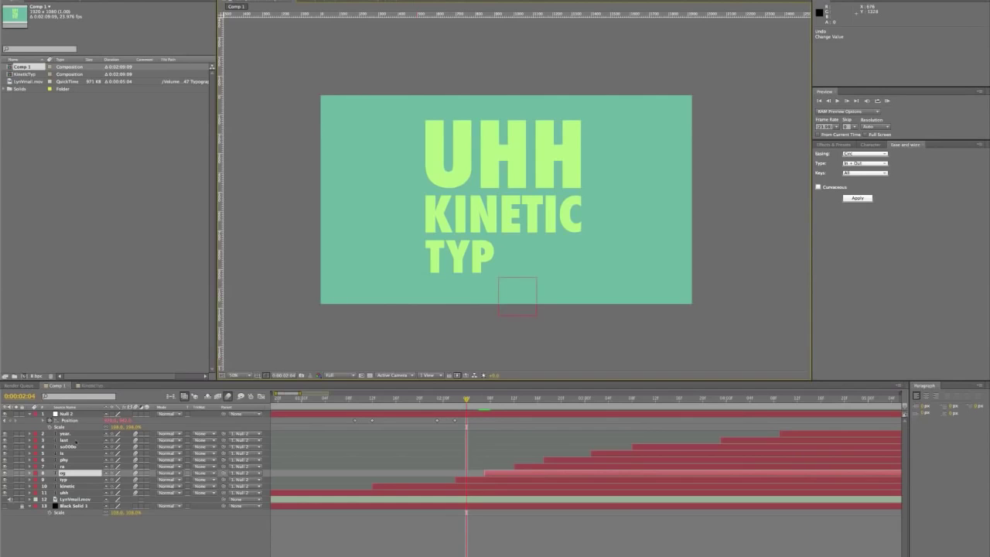
click(50, 427)
click(10, 420)
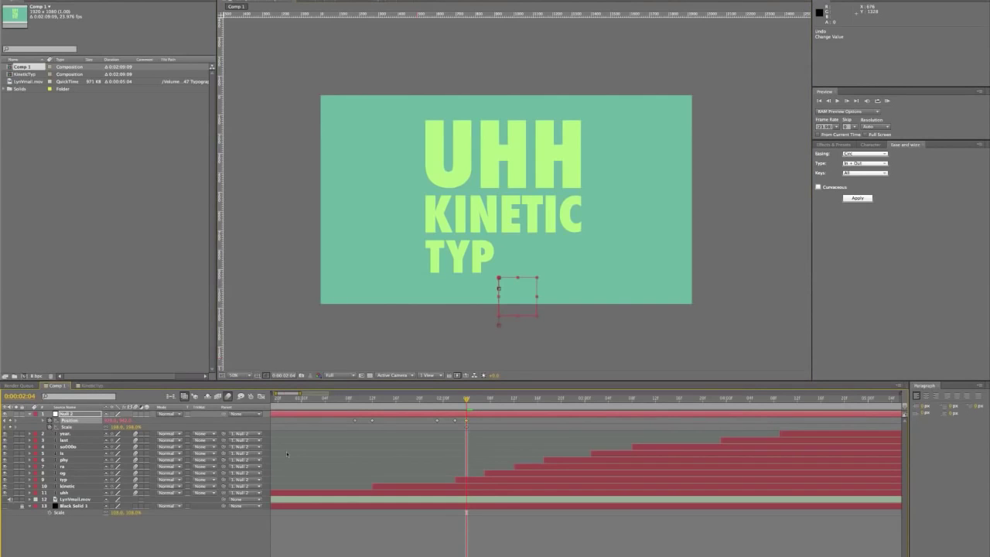
click(467, 422)
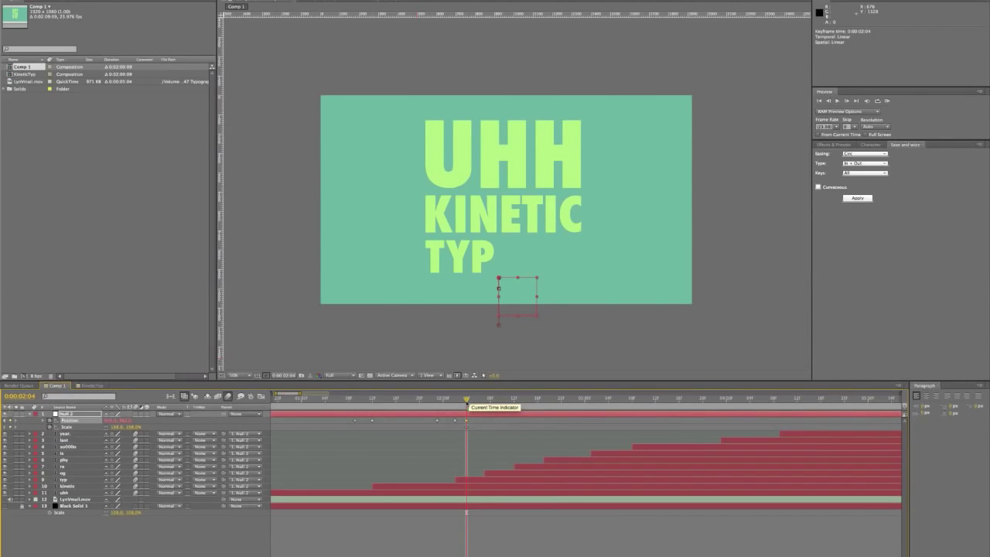
At 0:00:02:07, scale the null to about 173% and move it to 870, 870, keeping the words' left edge on the guide.
drag(466, 400, 483, 401)
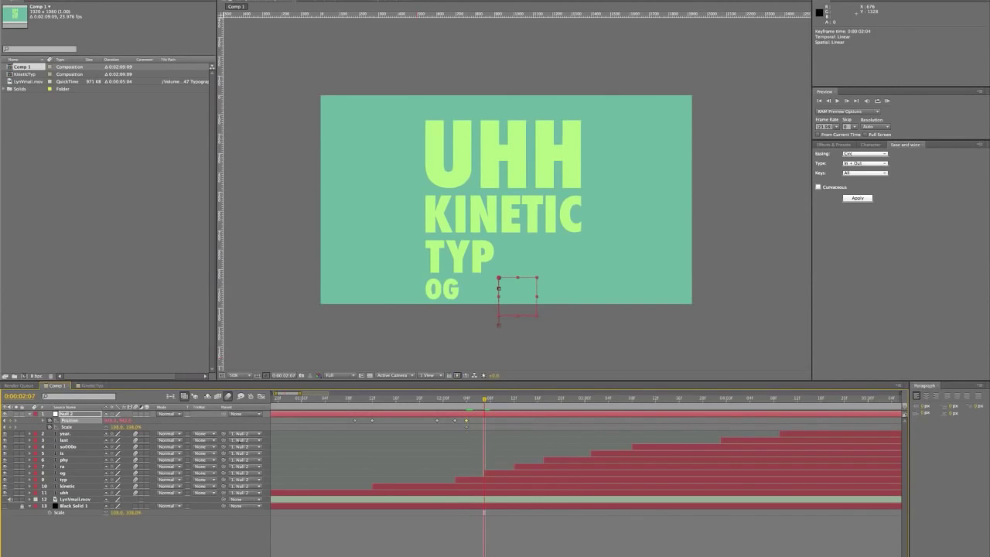
key(ctrl+;)
key(period)
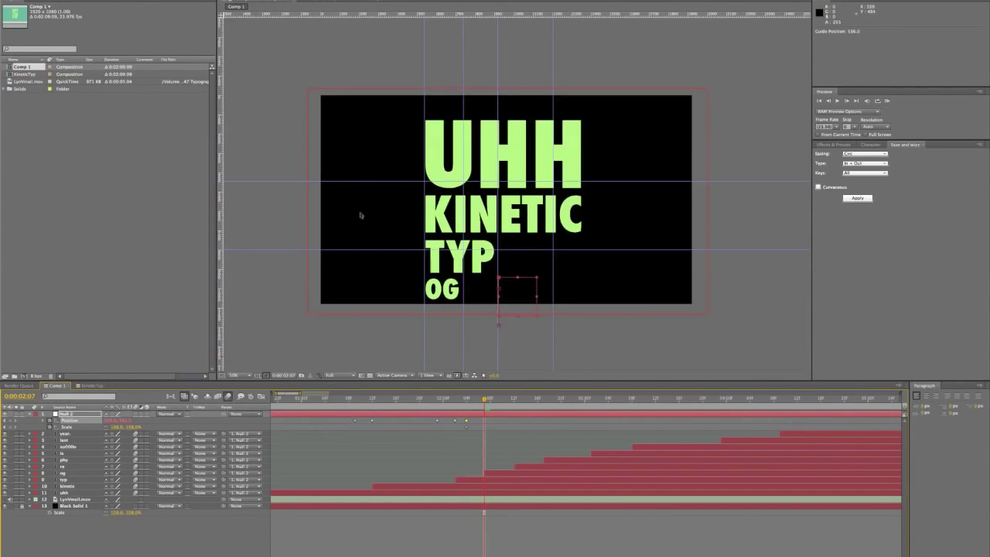
key(comma)
drag(118, 431, 99, 427)
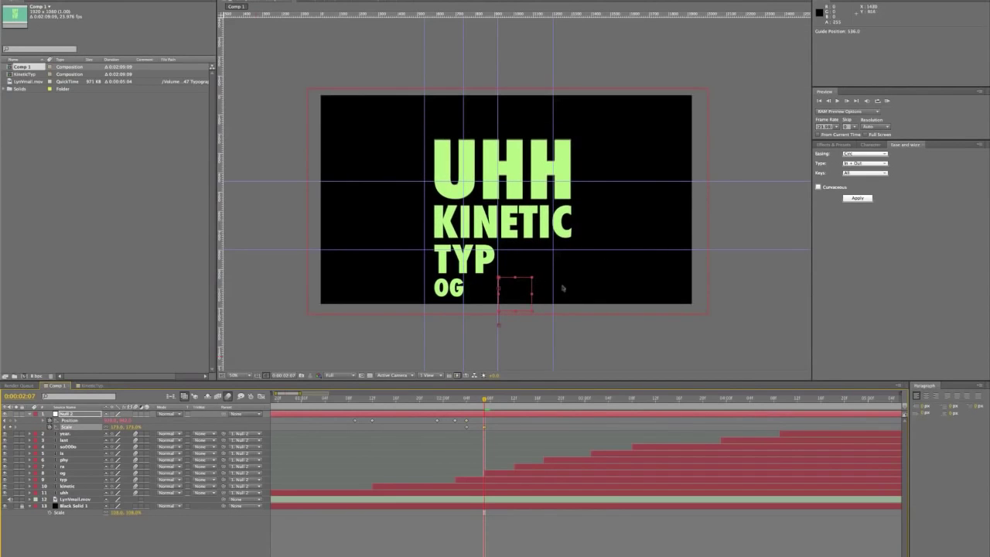
drag(525, 295, 513, 280)
drag(484, 399, 473, 400)
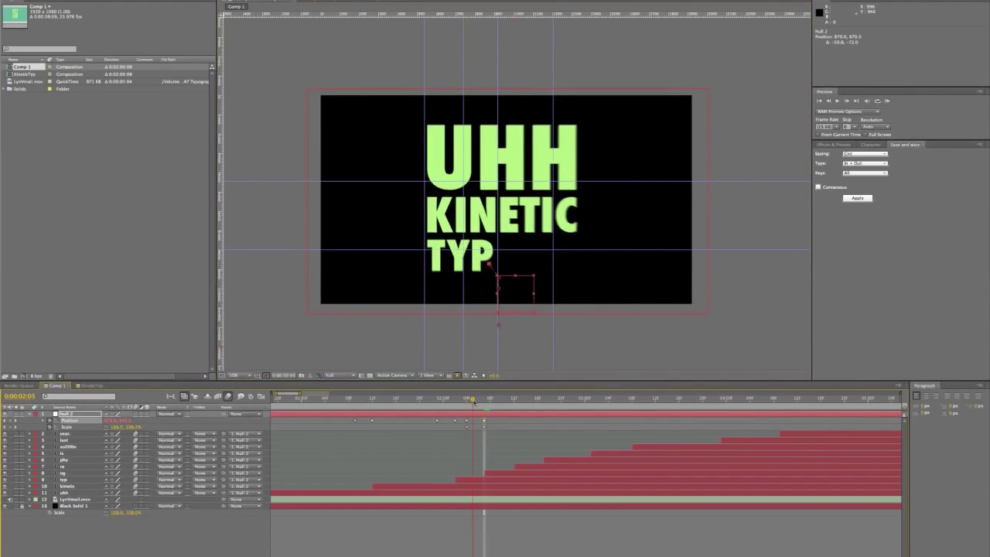
key(Page_Down)
key(Page_Down)
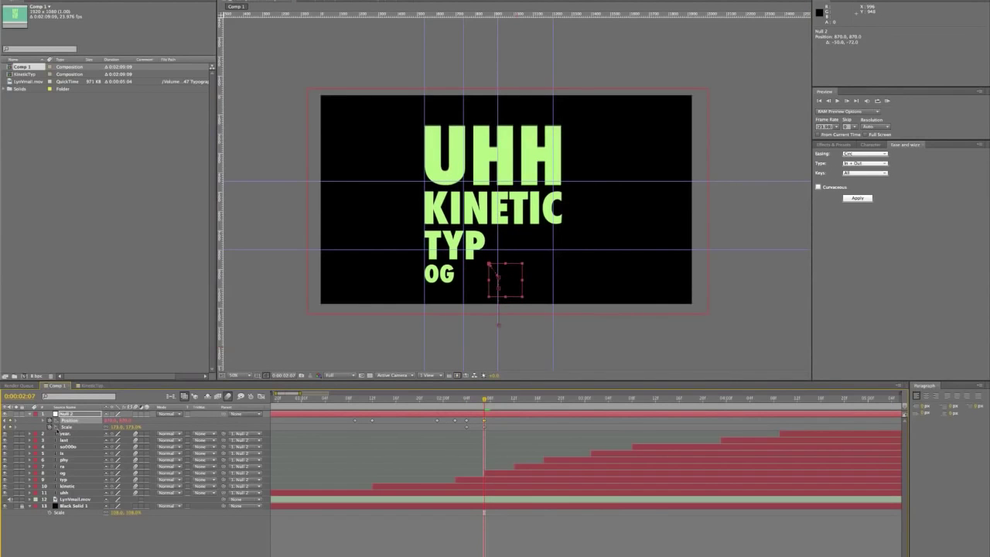
Apply Ease and Wizz easing with Circ, In + Out to the null's Scale keyframes and inspect the resulting expression.
click(62, 426)
click(43, 427)
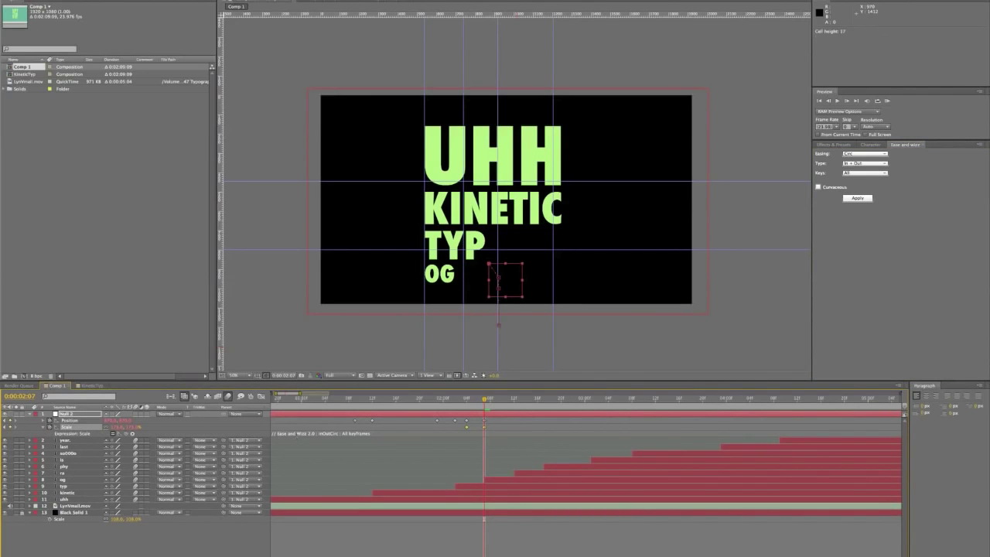
click(364, 432)
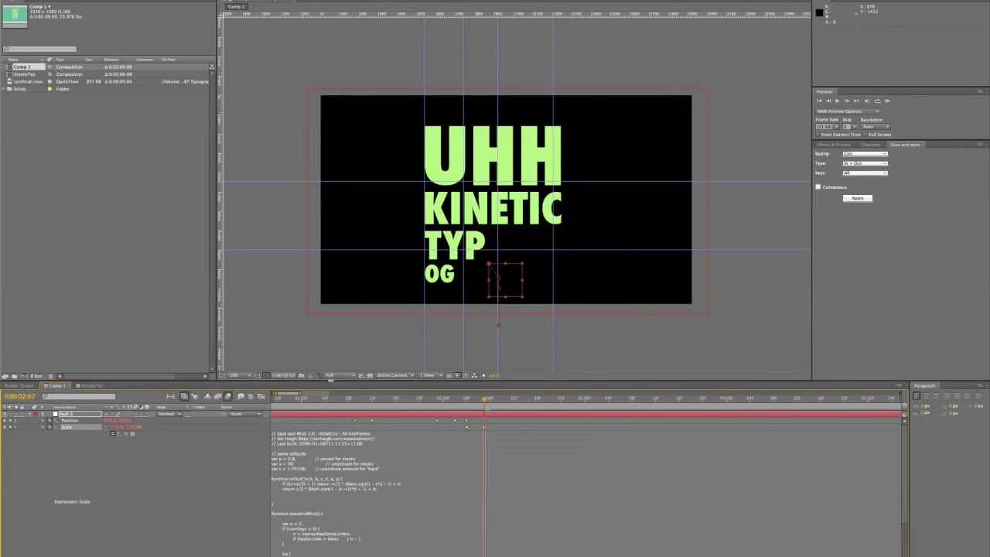
drag(320, 381, 320, 283)
click(380, 405)
scroll(381, 404, down, 10)
click(45, 356)
scroll(541, 402, up, 10)
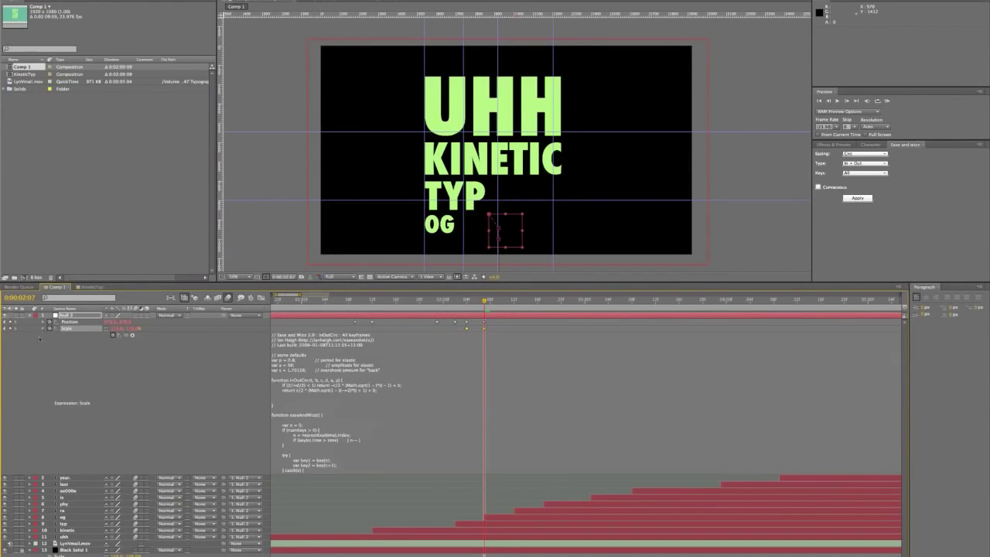
click(40, 338)
Hide the guides and the black background, and preview the null's scaling move from 0:00:01:05.
drag(484, 300, 466, 305)
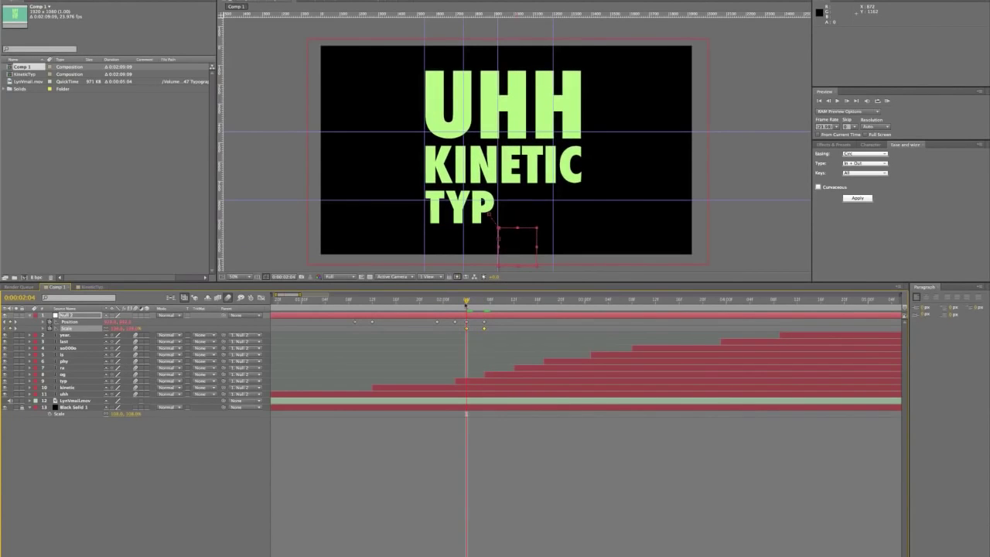
scroll(265, 209, up, 2)
scroll(279, 199, down, 2)
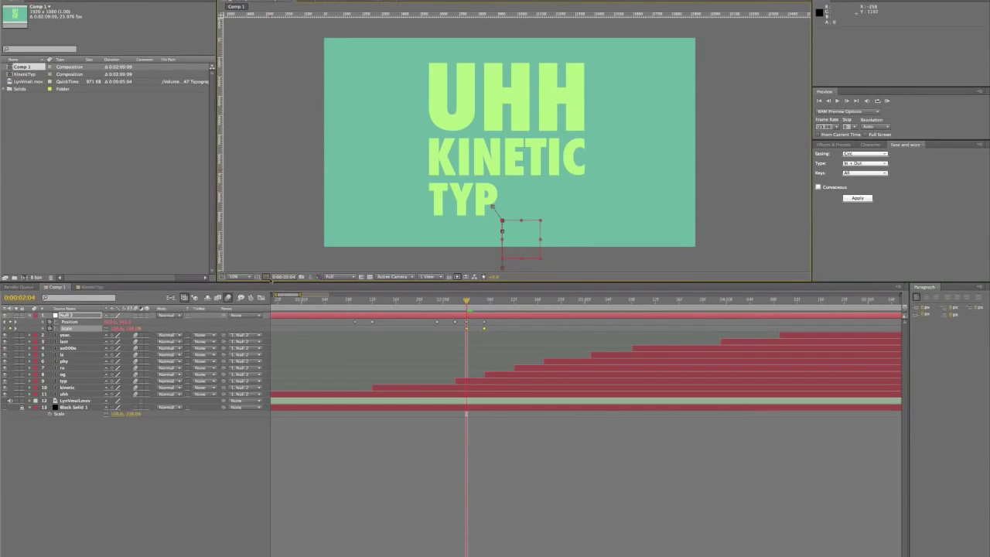
drag(272, 283, 272, 409)
drag(466, 426, 331, 428)
key(space)
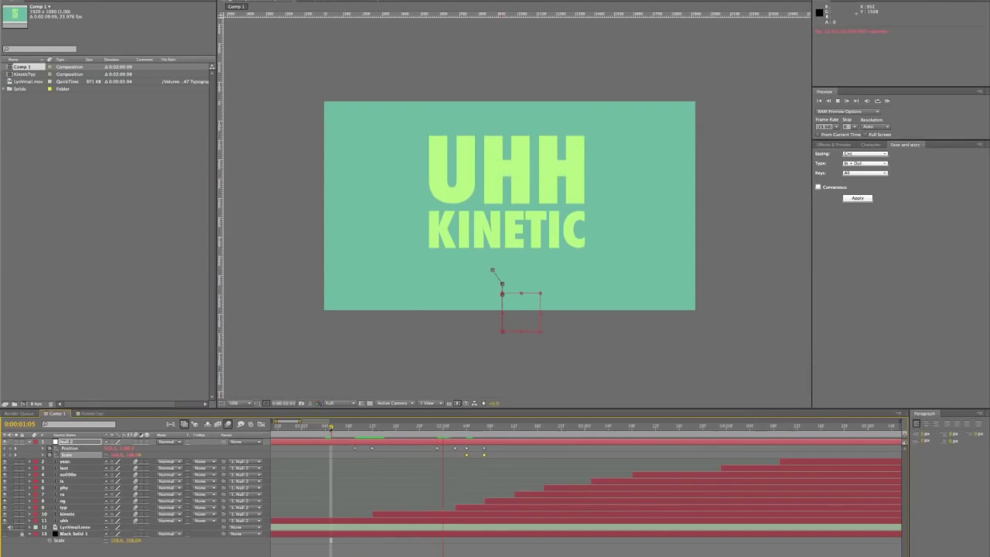
key(space)
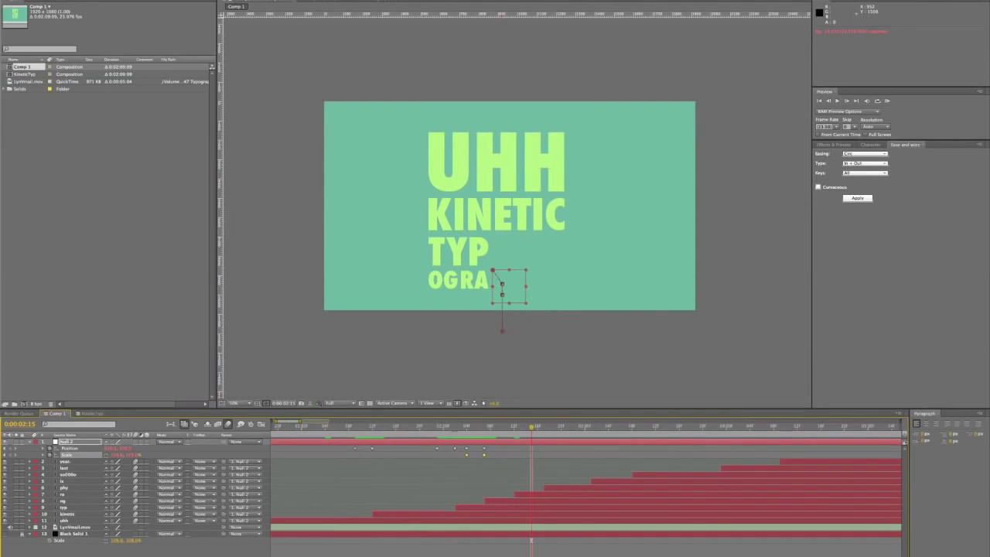
Add a Position keyframe to the null at 0:00:02:09, three frames before the "ra" layer starts.
drag(472, 427, 516, 430)
click(530, 493)
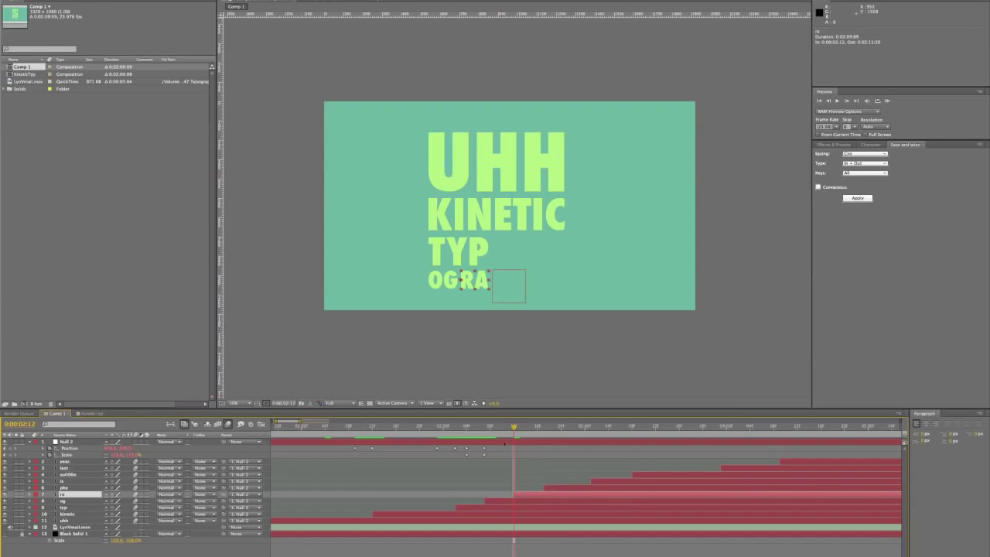
key(Page_Up)
key(Page_Up)
key(Page_Up)
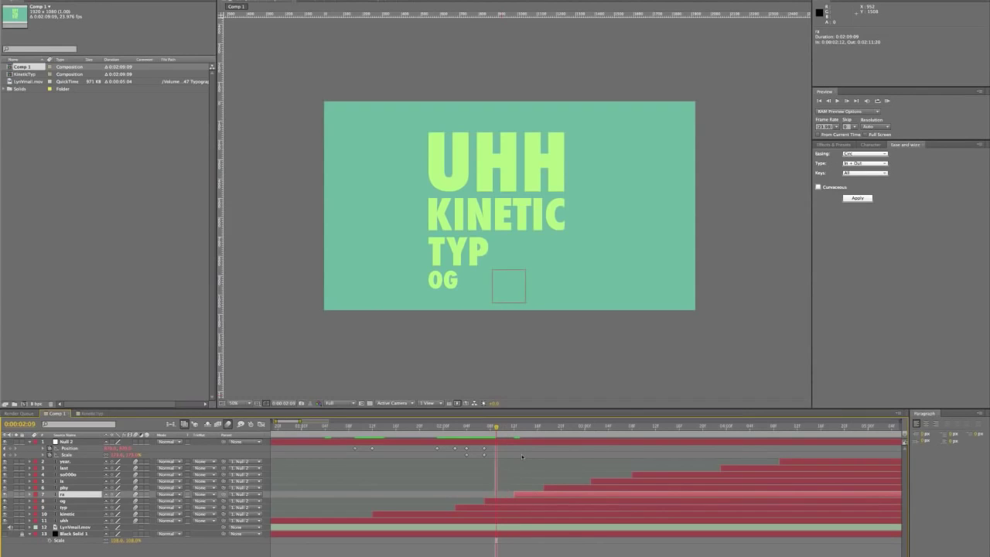
click(477, 441)
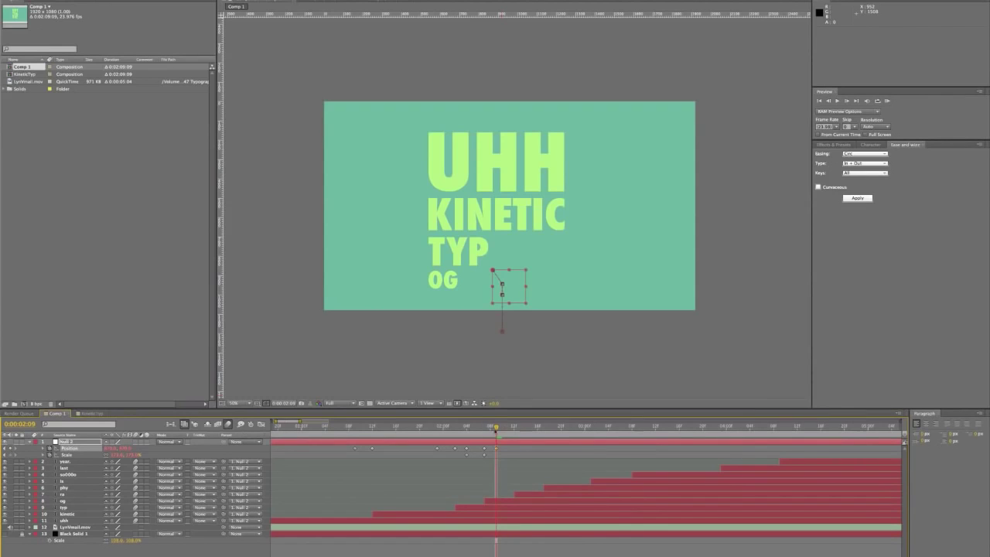
At 0:00:02:12, raise the null slightly to position 870, 844 as RA appears.
key(Page_Down)
key(Page_Down)
key(Page_Down)
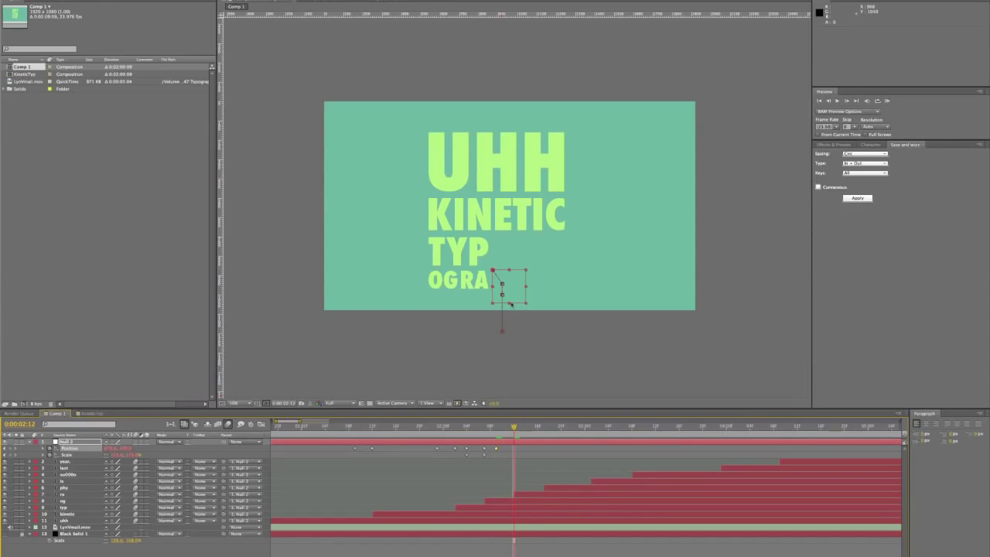
drag(510, 304, 511, 300)
Copy the null's last Position keyframe to 0:00:02:14, three frames before the "phy" layer starts.
drag(514, 426, 544, 428)
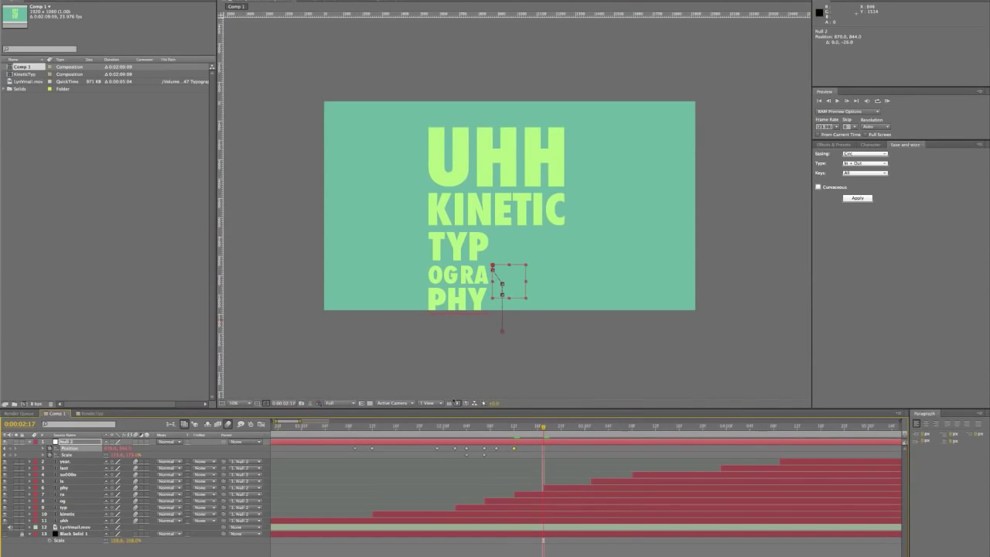
key(Page_Up)
key(Page_Up)
key(Page_Up)
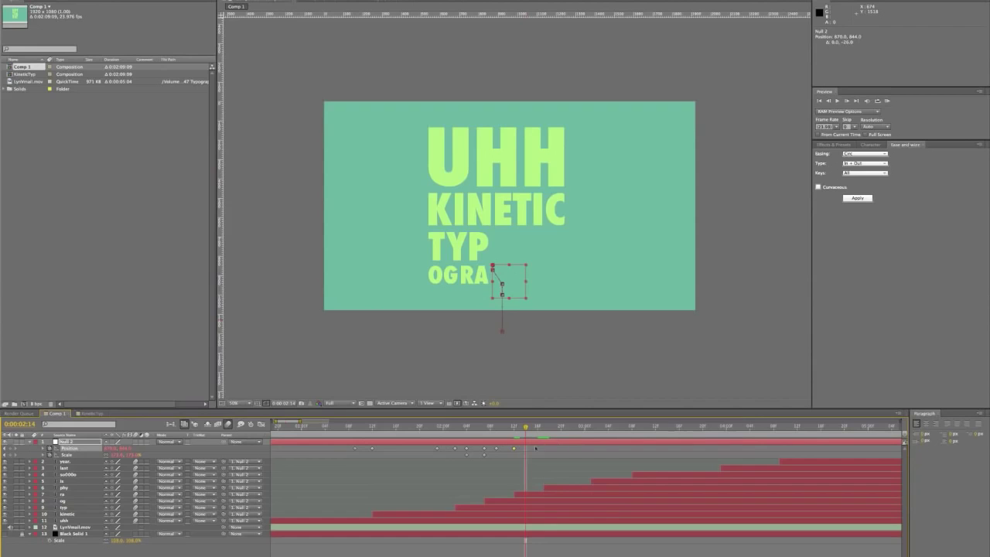
key(super+c)
key(super+v)
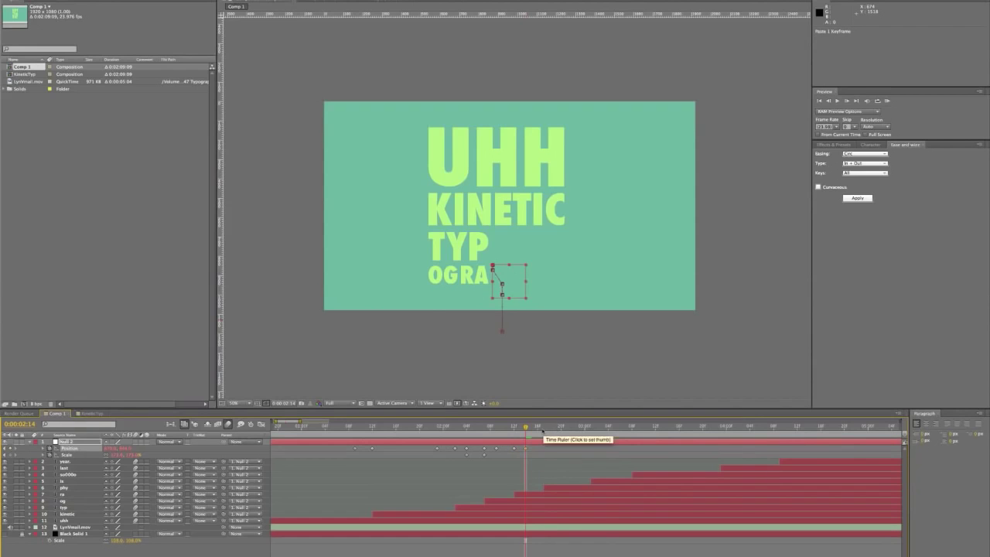
At 0:00:02:17, raise the null to position 870, 760 to recentre the block with PHY.
click(543, 428)
drag(526, 288, 527, 273)
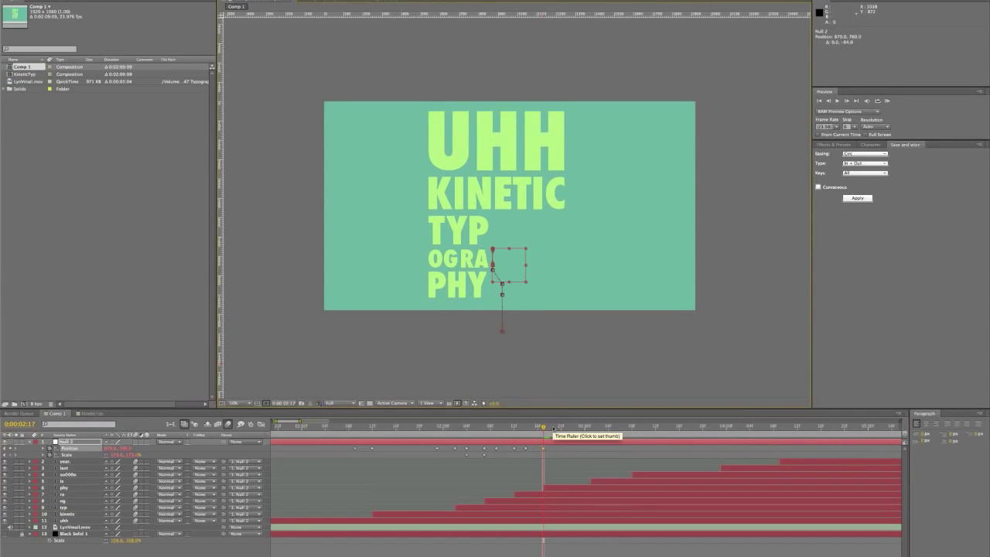
End the work area at 0:00:03:00 and RAM-preview the animation.
drag(554, 429, 585, 428)
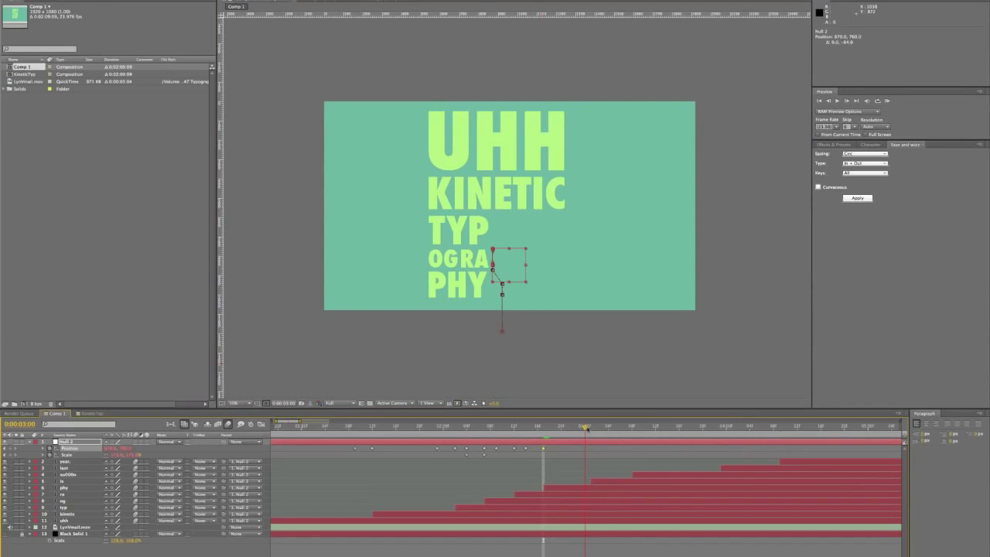
key(KP_0)
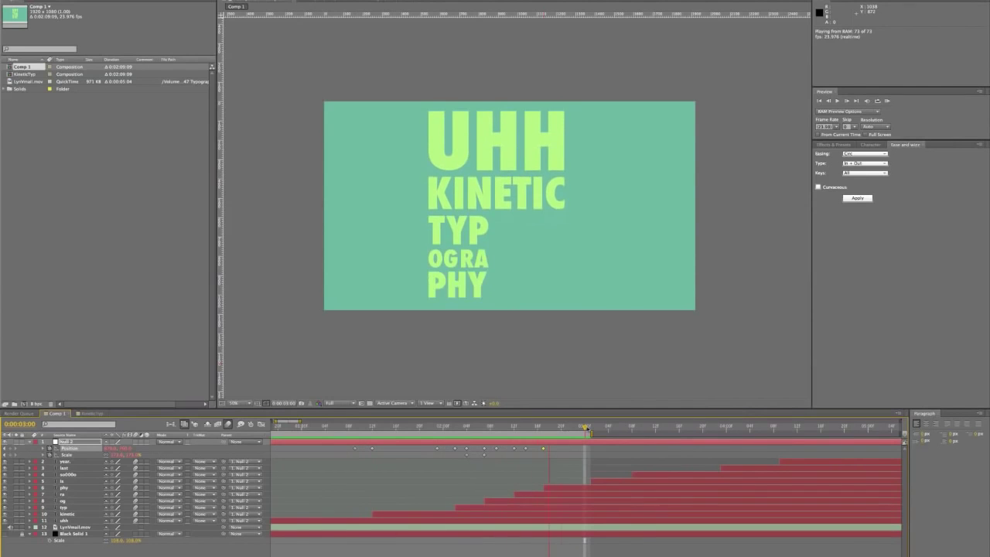
key(space)
Extend the work area's end to 0:00:03:08 and go to 0:00:03:01, where the "is" layer starts.
drag(438, 431, 556, 433)
key(Page_Down)
key(Page_Down)
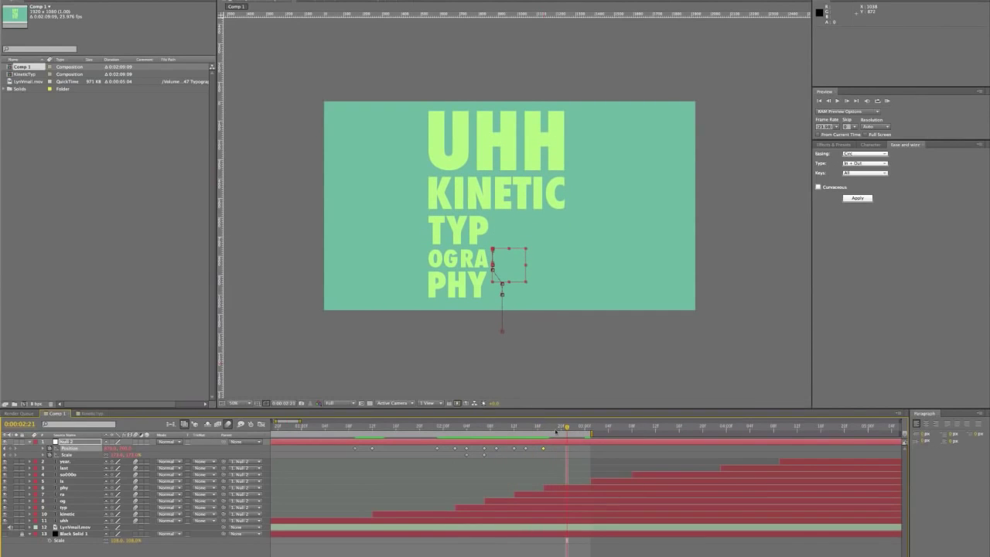
mouse_move(591, 424)
mouse_down()
mouse_move(637, 425)
mouse_move(589, 427)
mouse_up()
click(586, 427)
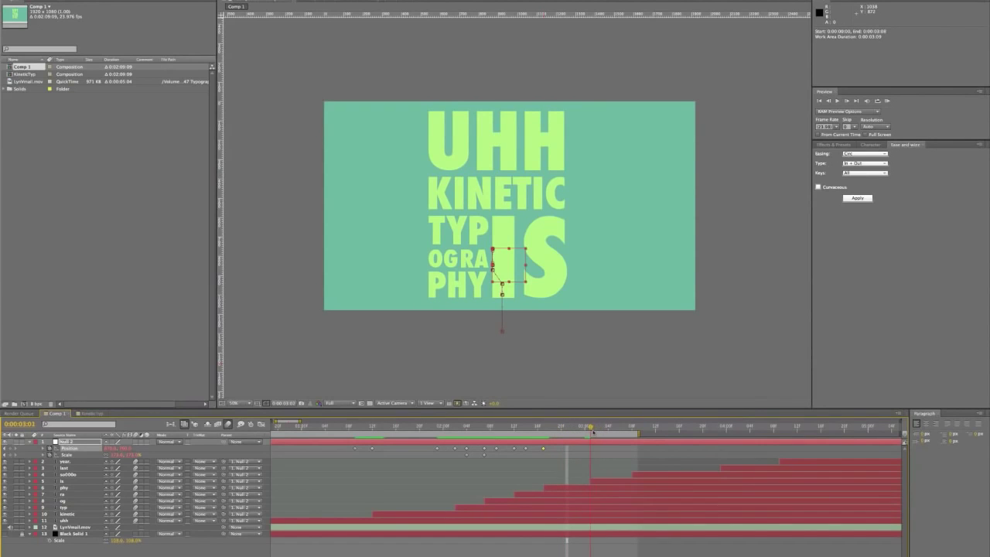
Add a Scale keyframe to the "is" layer and move it to 0:00:03:04, keeping the word's full size there.
click(531, 358)
click(607, 481)
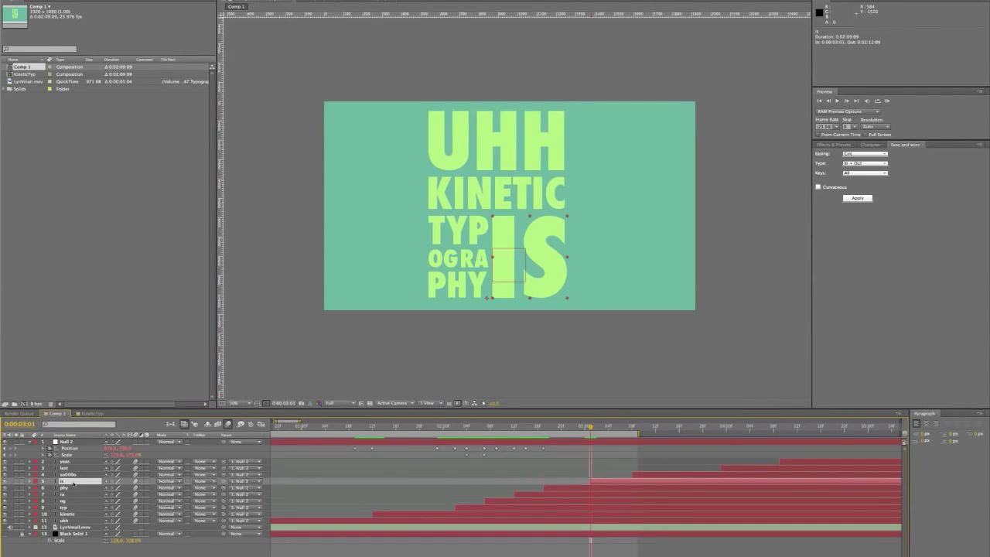
key(s)
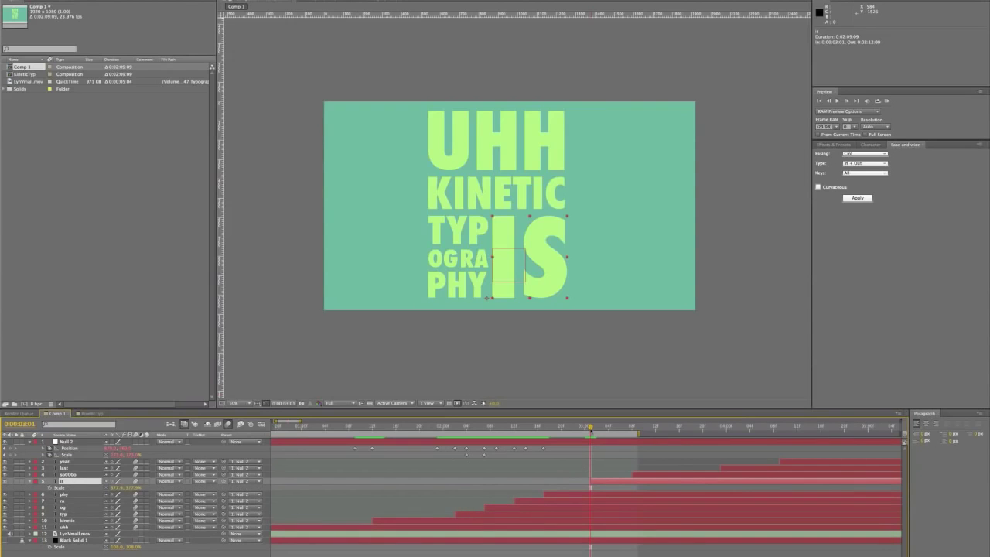
click(65, 487)
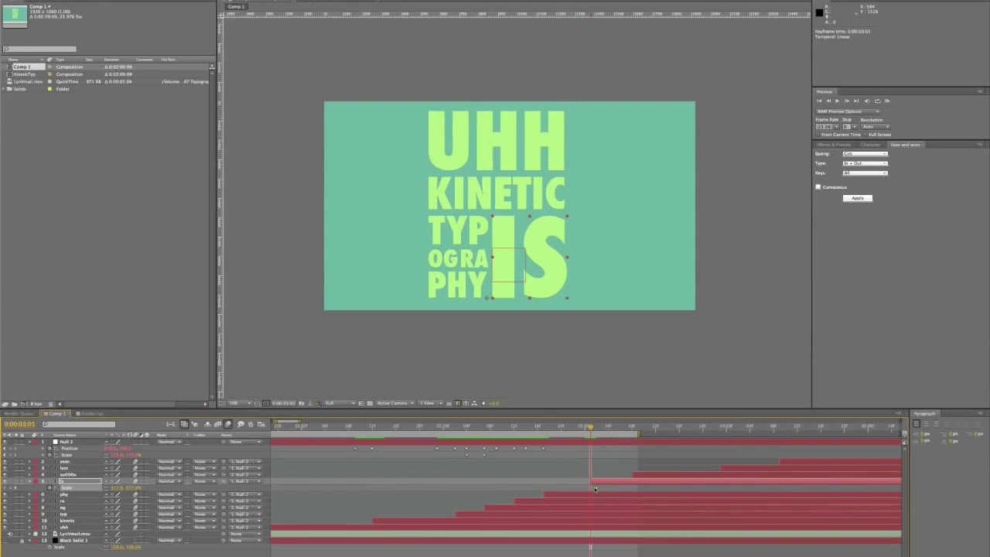
drag(603, 488, 609, 489)
scroll(472, 299, up, 4)
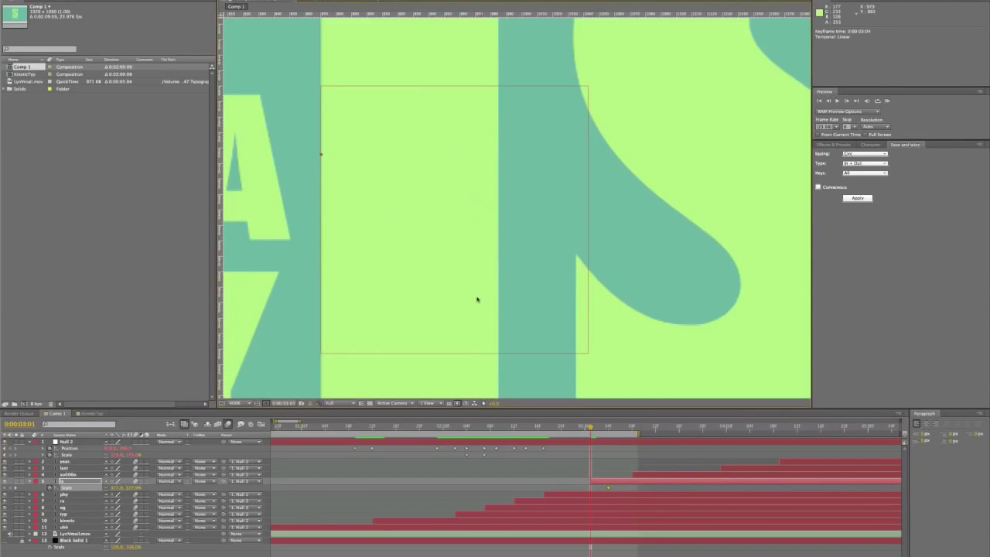
scroll(465, 306, down, 3)
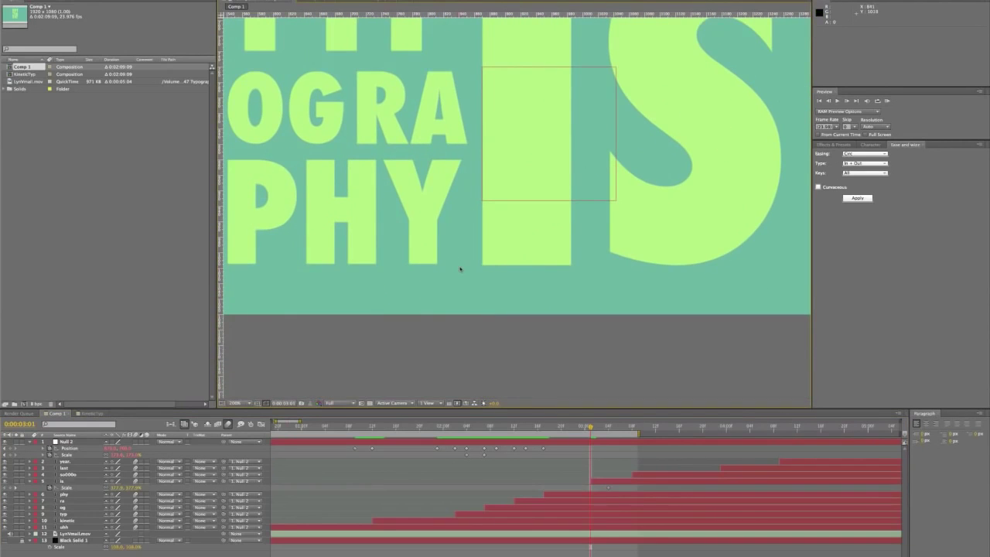
Set the "is" layer's Scale to 0% at 0:00:03:01 and preview the word growing in.
click(66, 487)
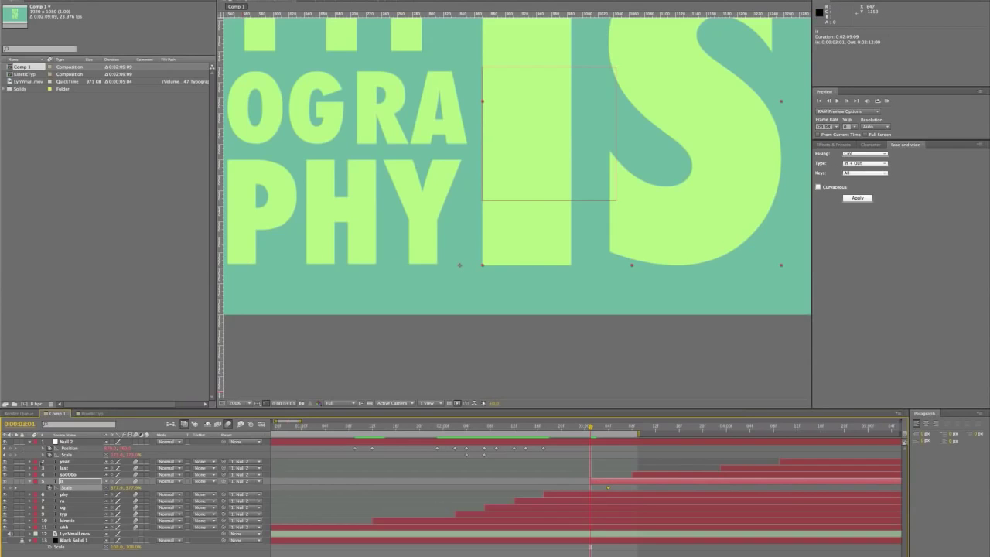
drag(122, 487, 62, 488)
click(228, 424)
key(space)
key(comma)
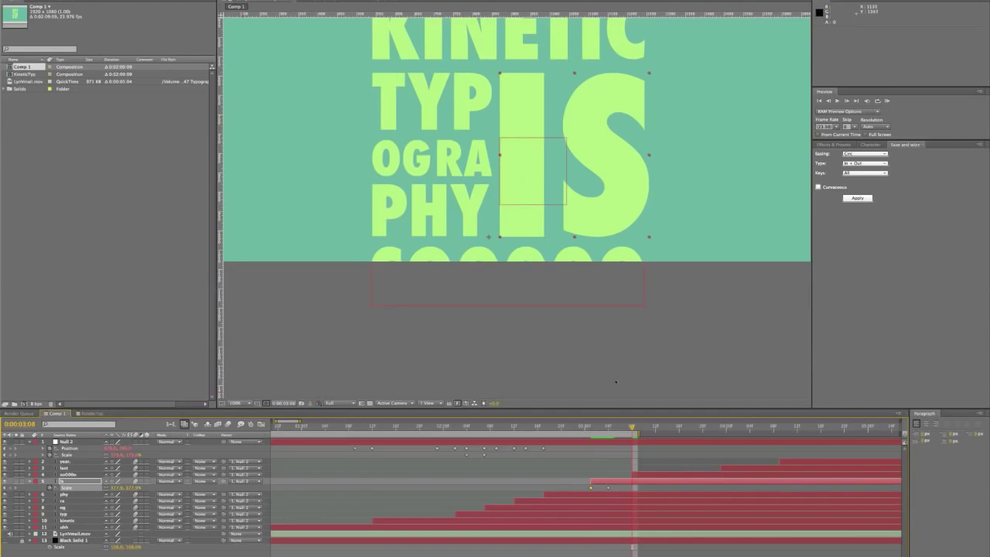
scroll(565, 299, up, 2)
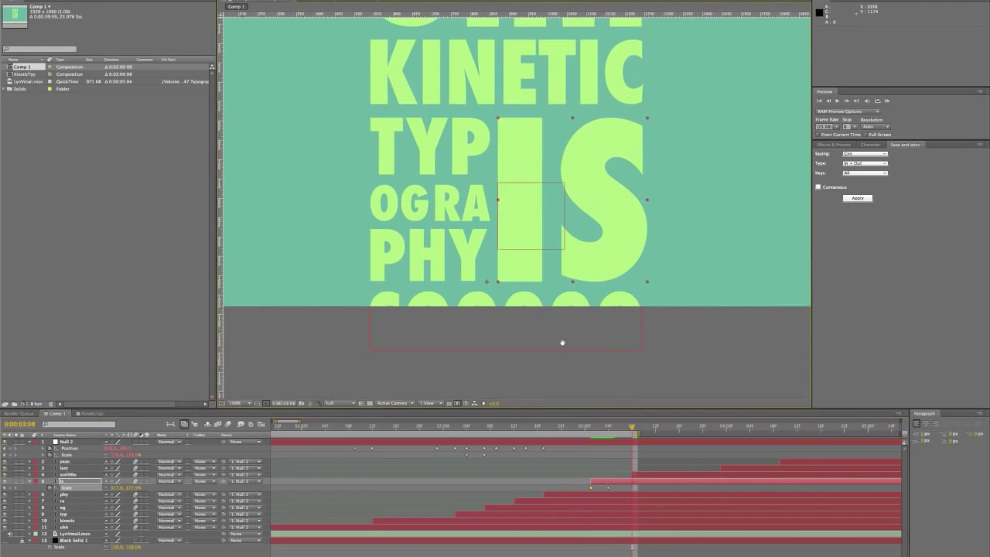
Add Scale and Position keyframes to the null at 0:00:03:01, holding its current framing where the "is" layer starts.
click(599, 434)
drag(599, 434, 608, 431)
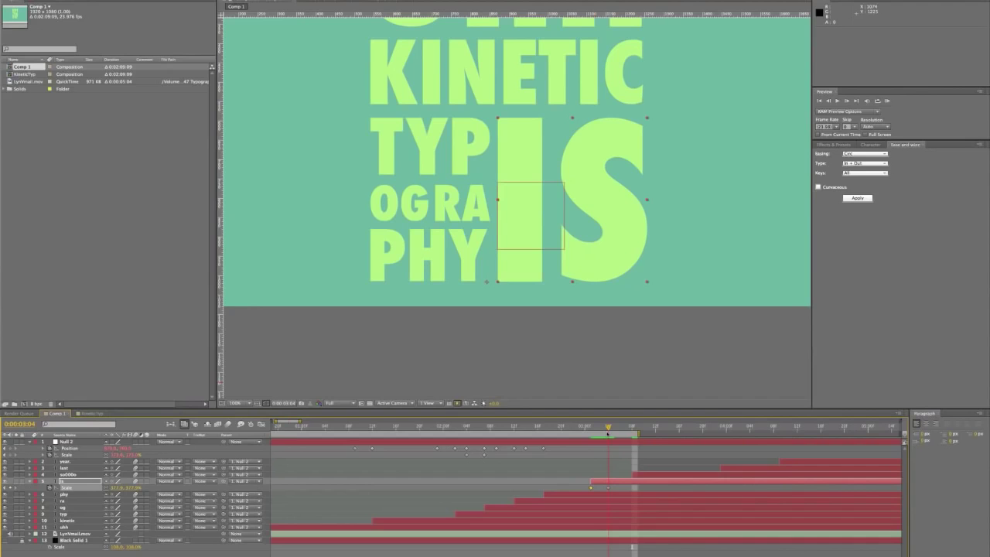
key(comma)
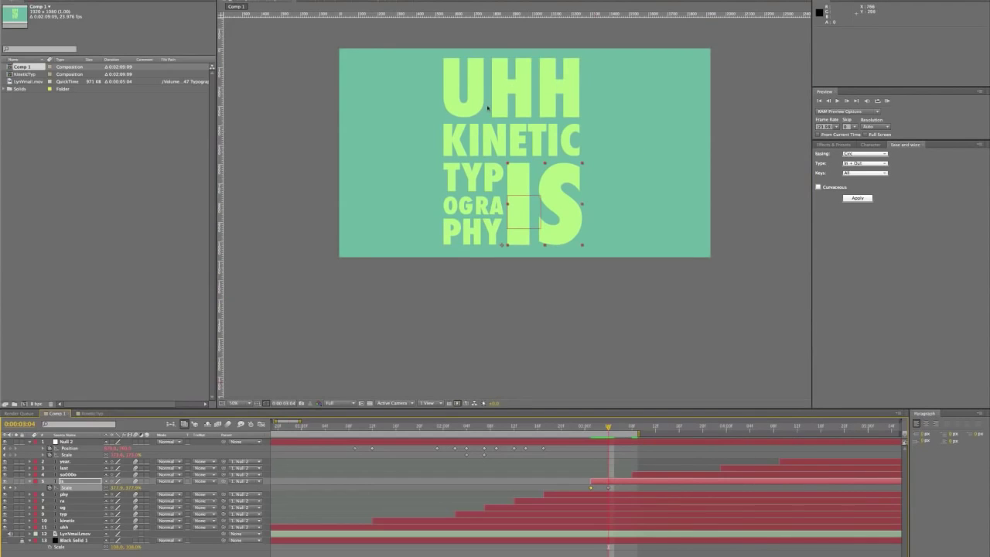
click(487, 108)
click(78, 442)
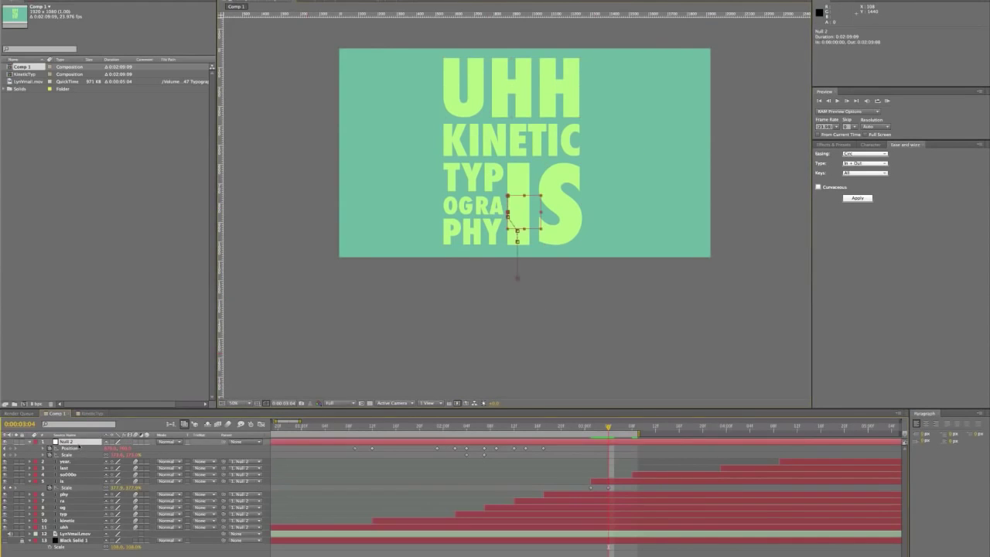
click(68, 455)
key(j)
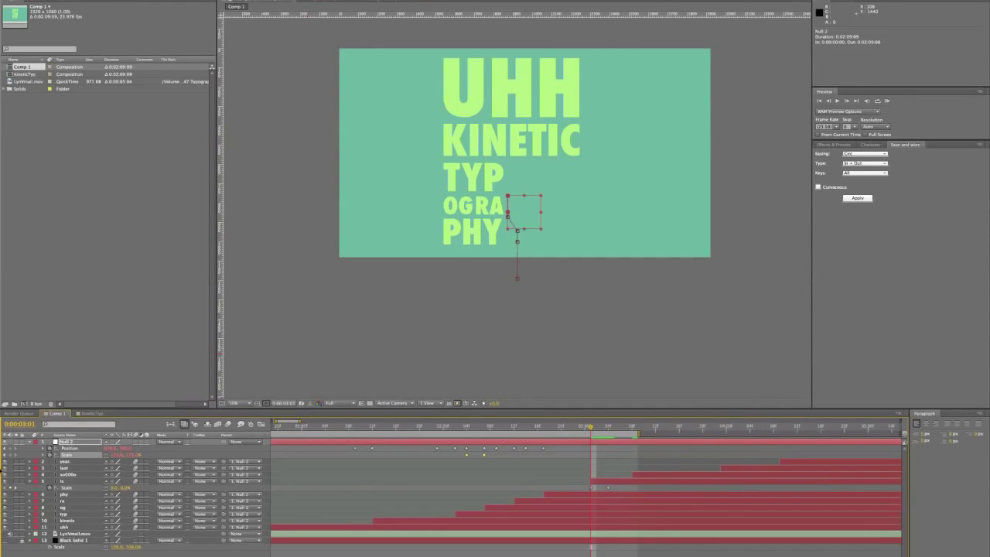
click(11, 456)
key(k)
key(j)
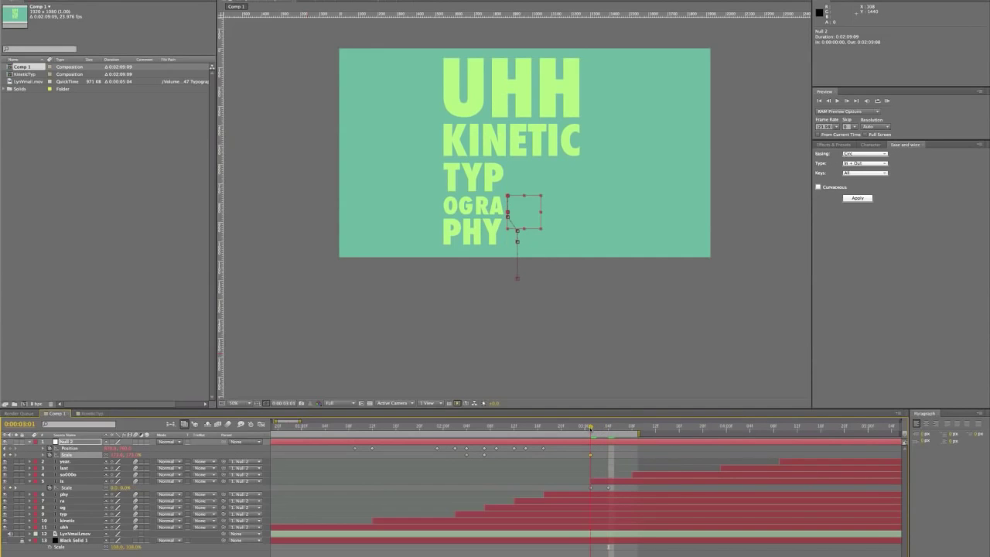
click(69, 448)
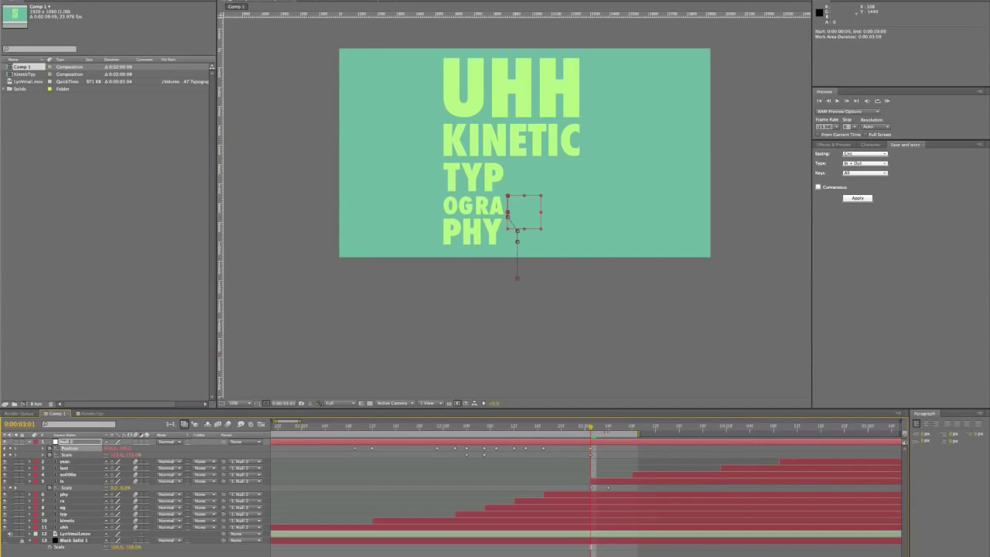
At 0:00:03:04, scale the null down to about 145% and raise it to position 870, 732.
key(k)
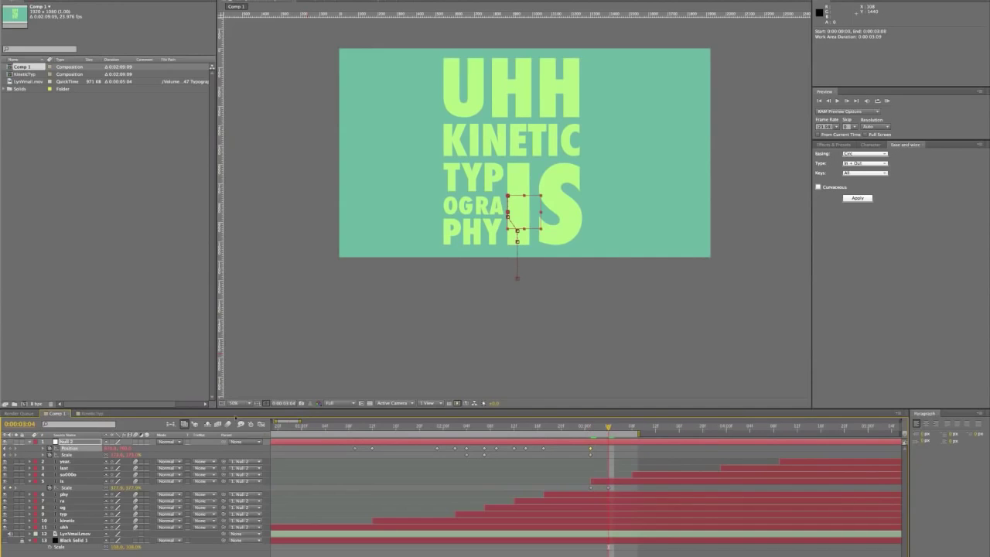
drag(116, 454, 91, 454)
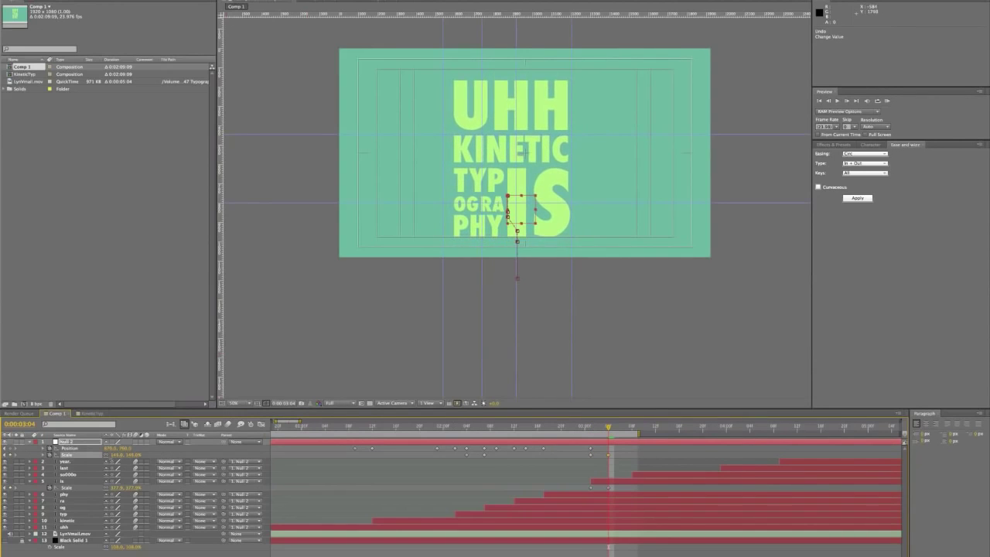
click(555, 192)
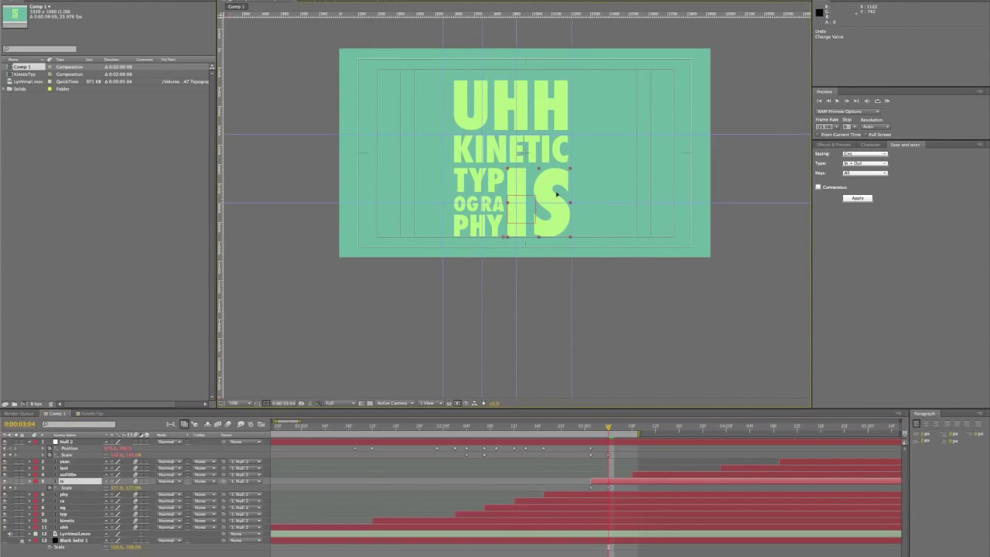
key(super+z)
click(69, 448)
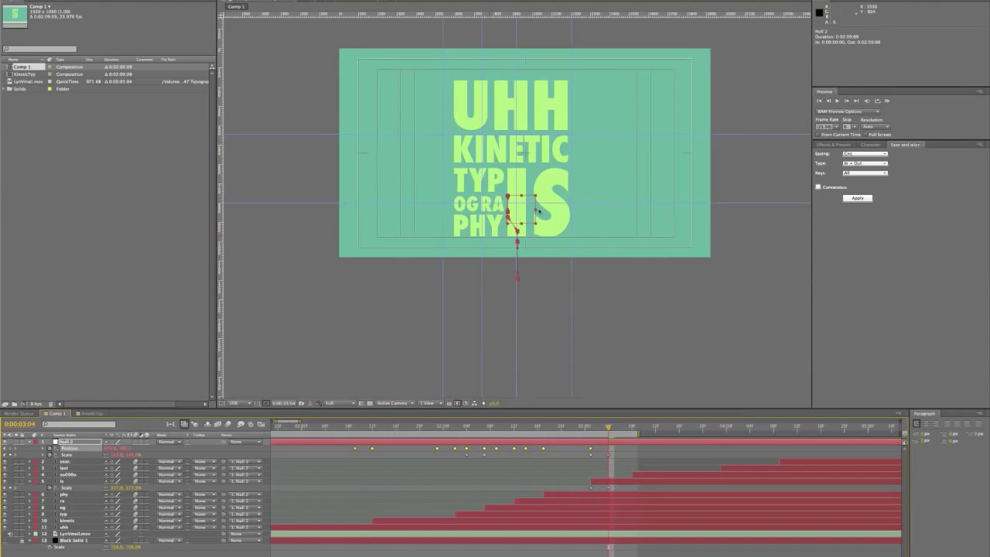
drag(524, 214, 524, 209)
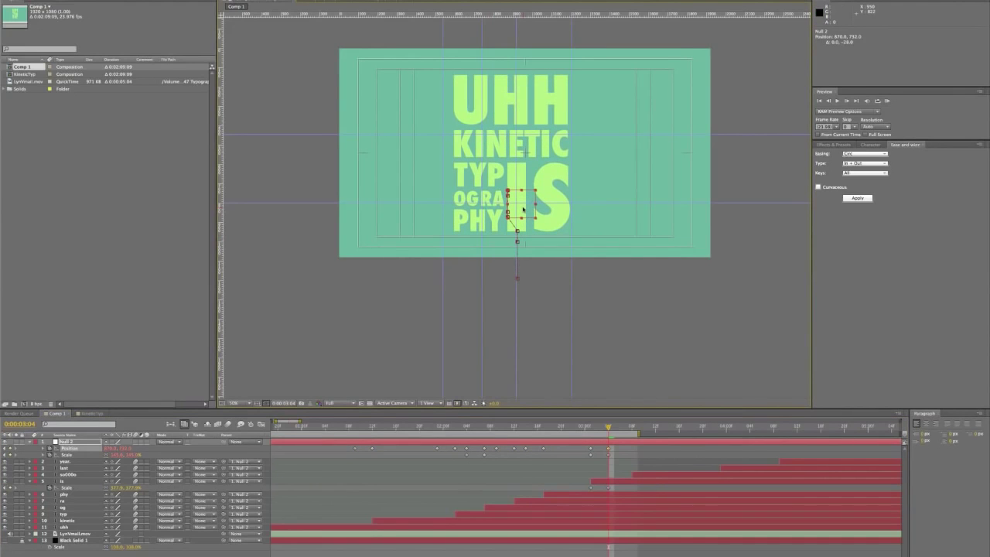
Extend the work area's end to 0:00:03:15 and go to 0:00:03:08, where the "sooooo" layer starts.
mouse_move(608, 426)
mouse_down()
mouse_move(587, 427)
mouse_move(608, 427)
mouse_move(588, 431)
mouse_move(598, 436)
mouse_move(609, 434)
mouse_move(480, 428)
mouse_move(613, 427)
mouse_up()
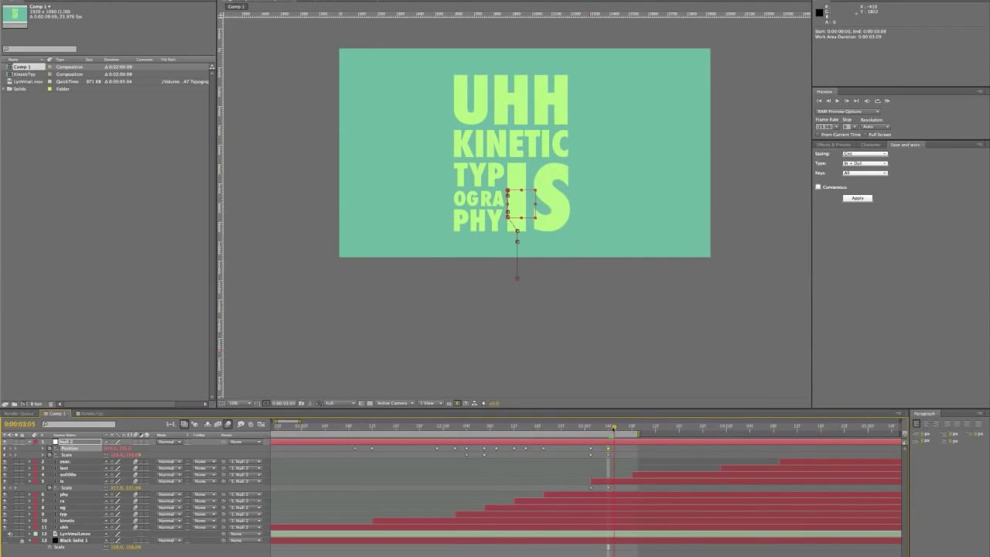
drag(641, 434, 645, 434)
click(632, 425)
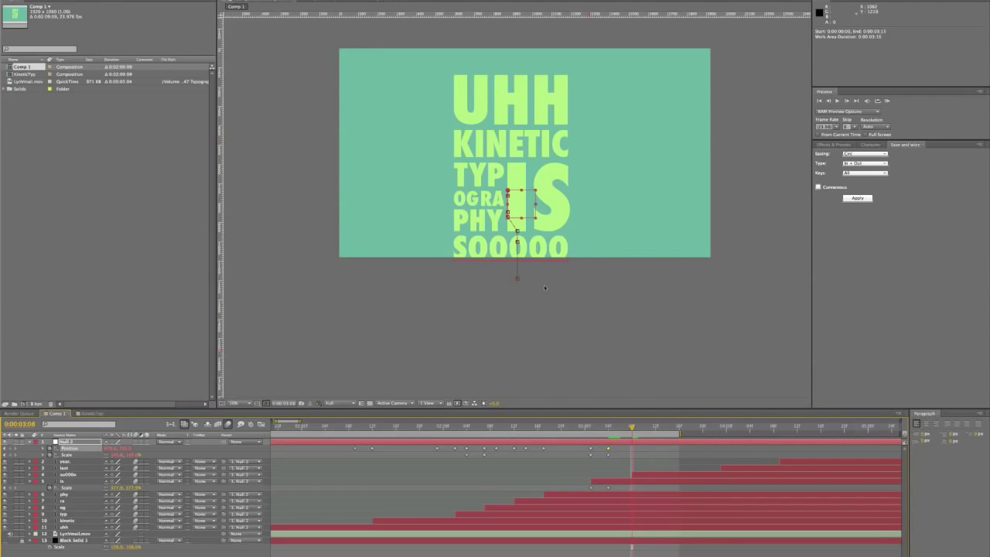
Try the Kinematic preset from the Mechanical text animation presets on the "sooooo" layer at 0:00:03:08.
key(ctrl+6)
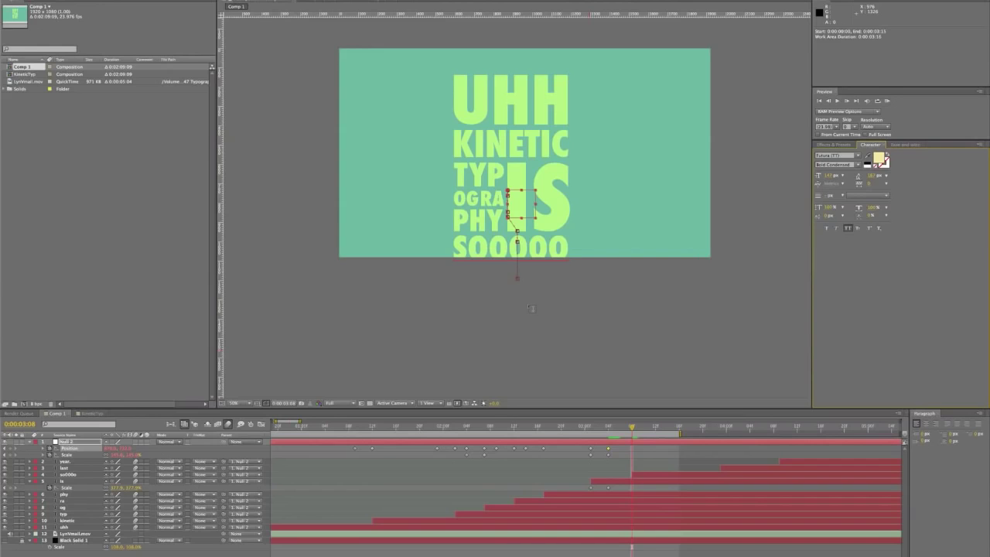
click(833, 145)
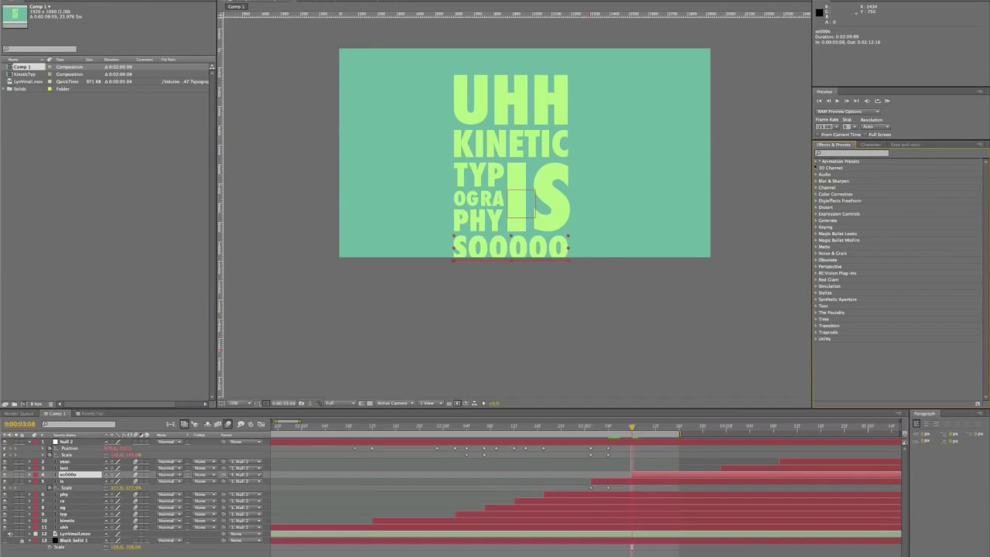
click(817, 162)
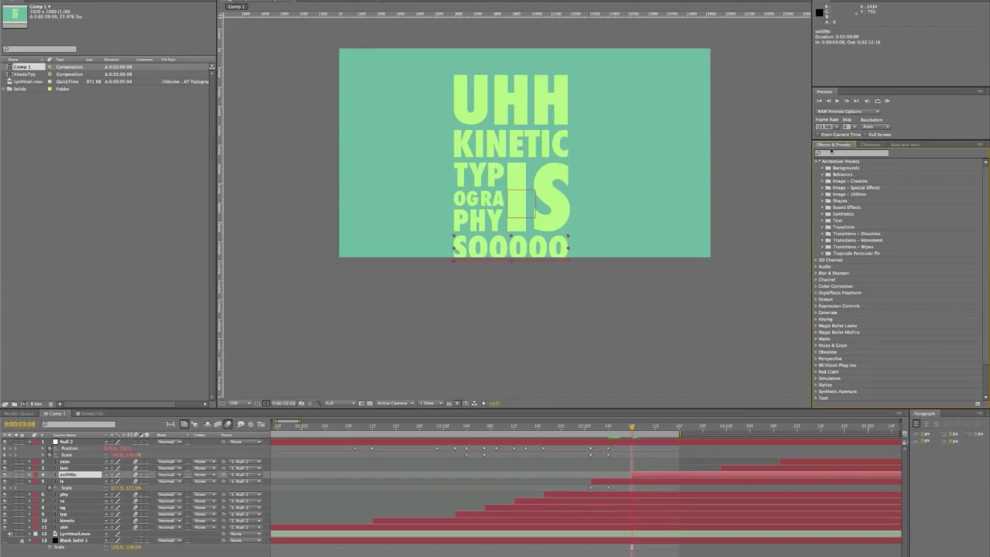
click(832, 145)
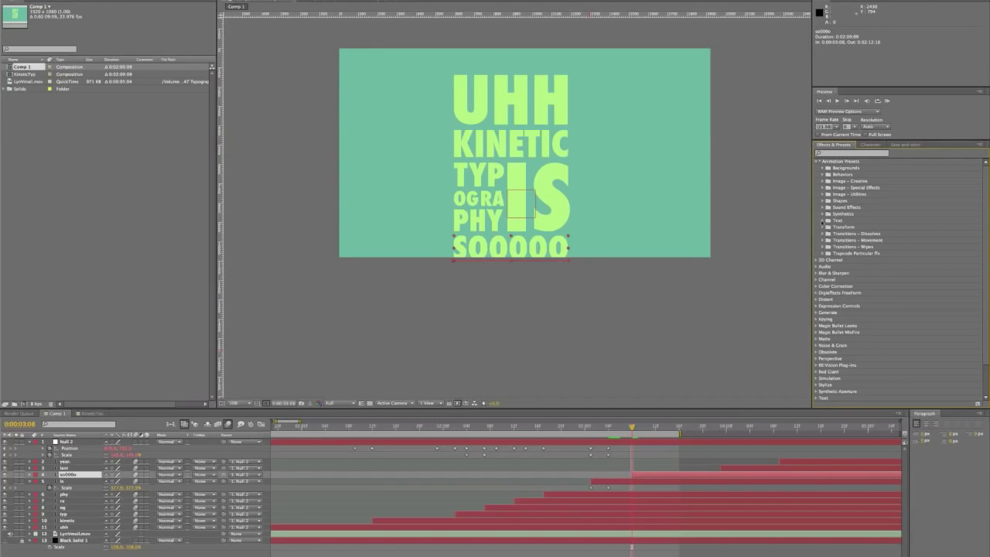
click(822, 220)
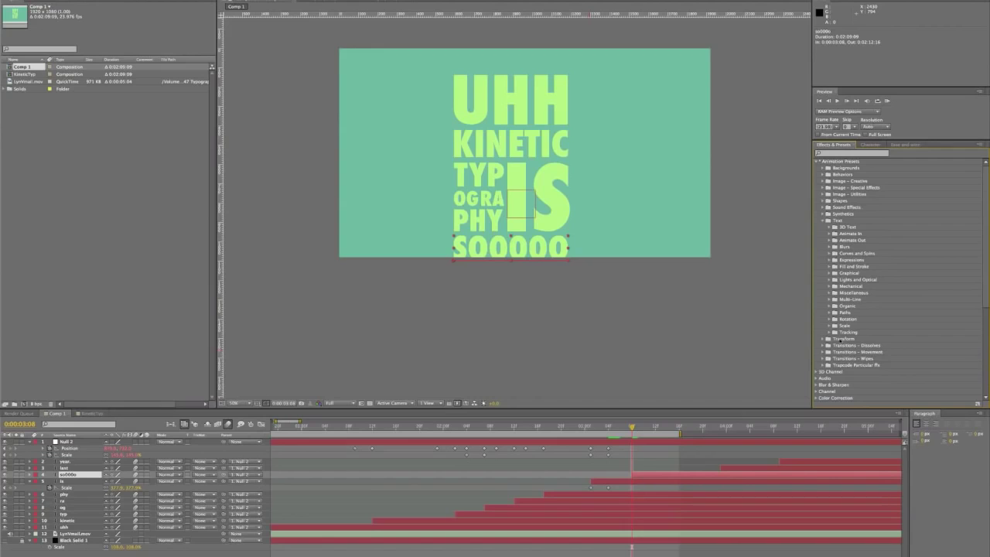
click(829, 286)
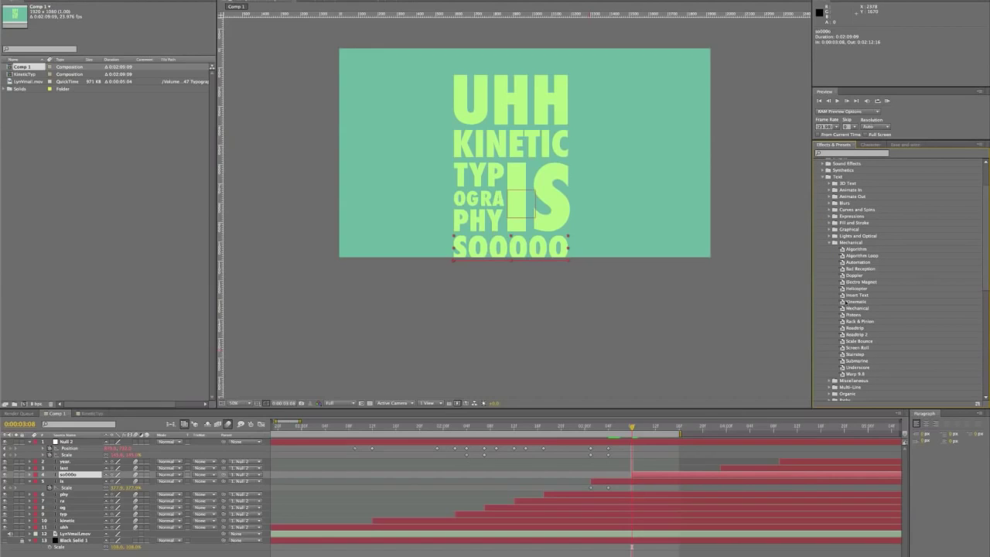
drag(857, 301, 625, 473)
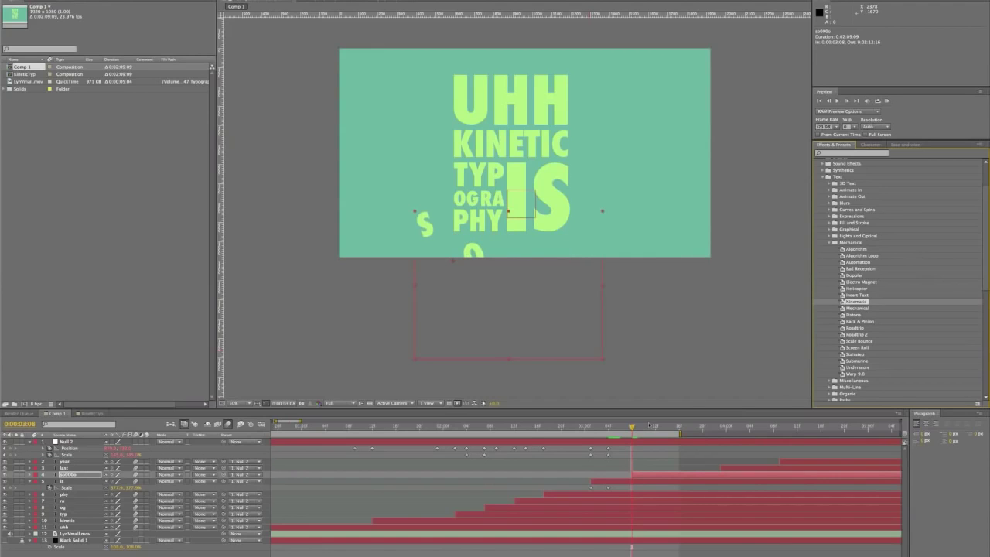
Preview the "sooooo" layer on its own, and undo the Kinematic preset.
key(space)
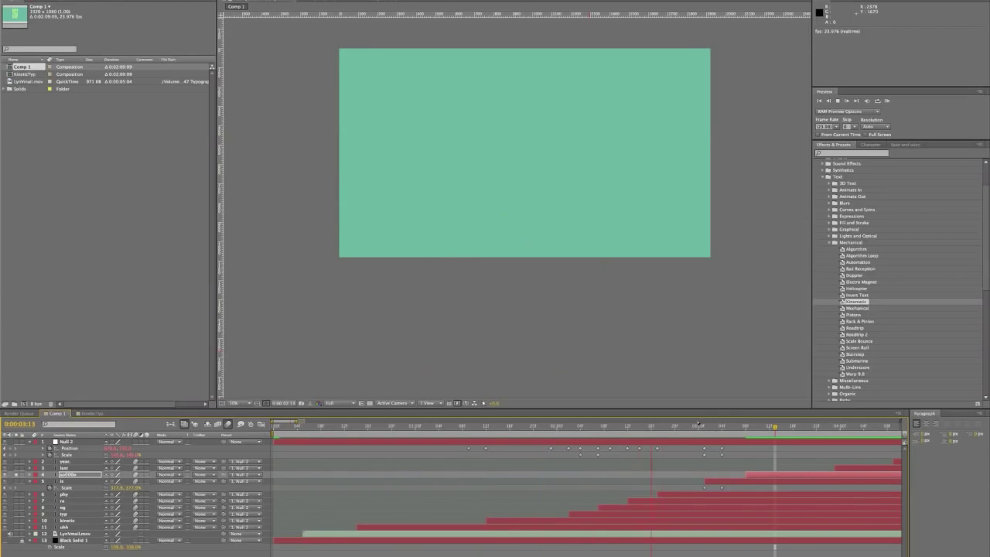
key(space)
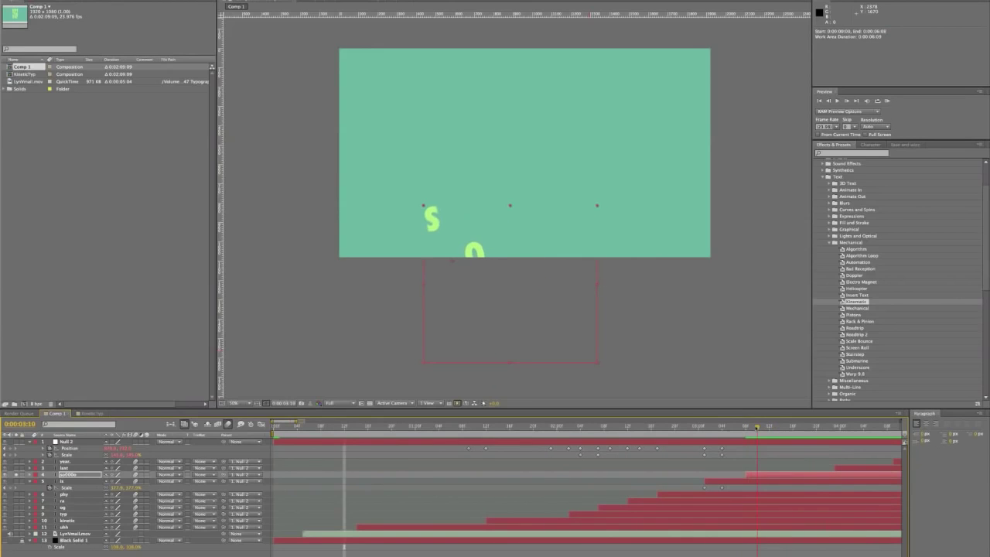
key(ctrl+z)
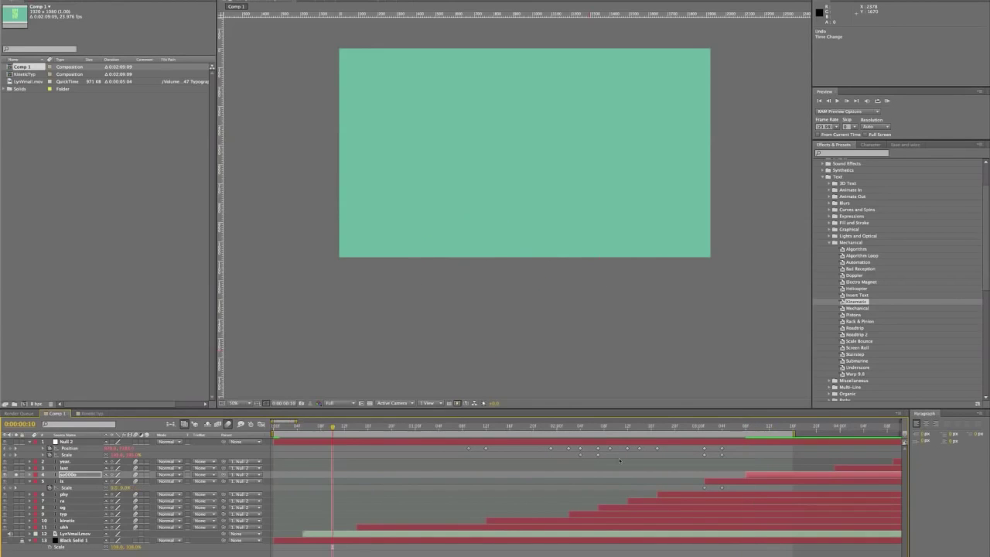
key(ctrl+z)
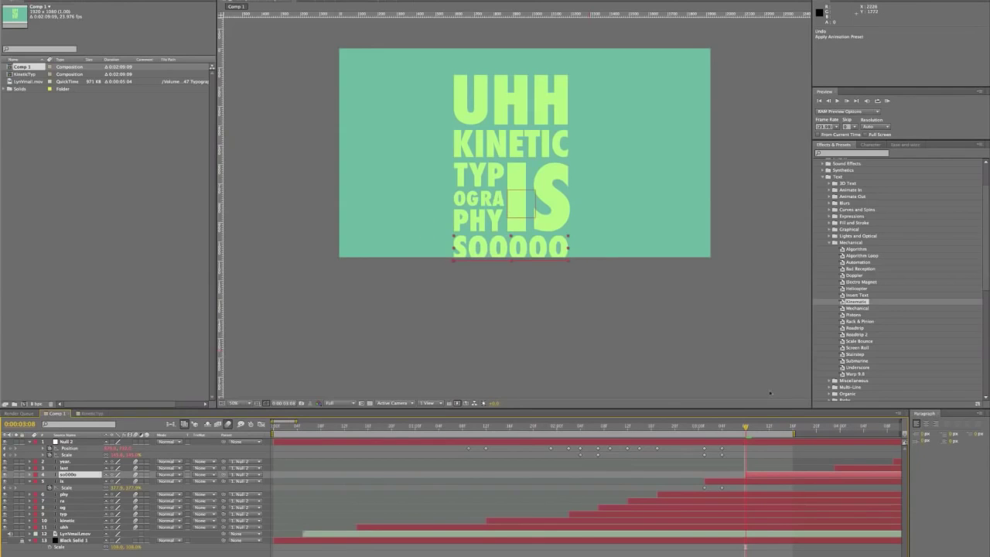
Search the animation presets for "type" and apply the Typewriter preset to the "sooooo" layer at 0:00:03:08.
click(823, 176)
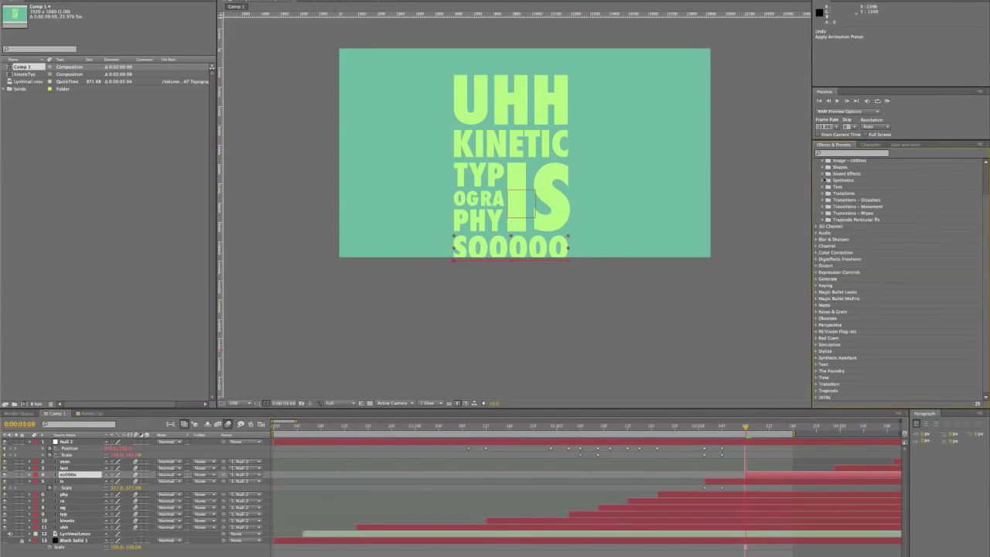
click(831, 154)
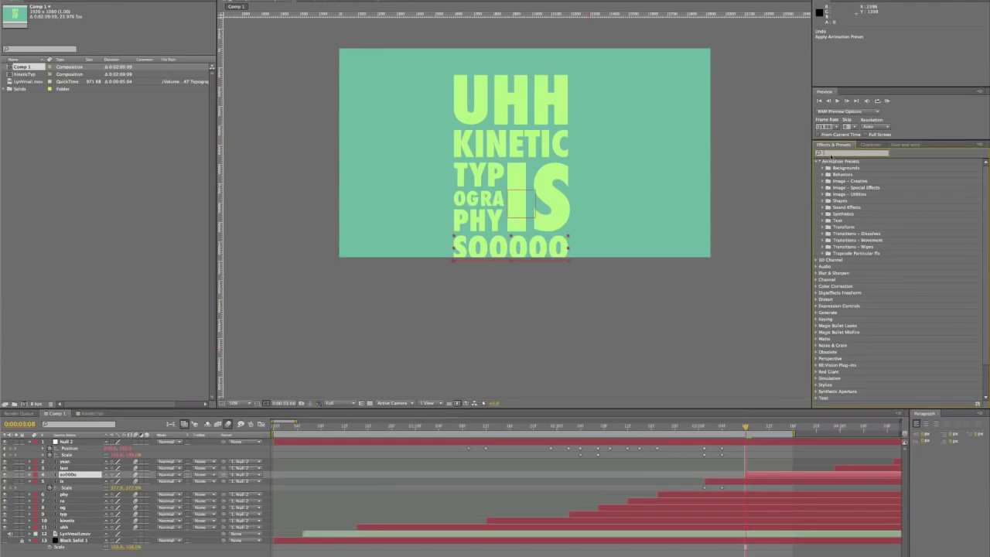
text(type)
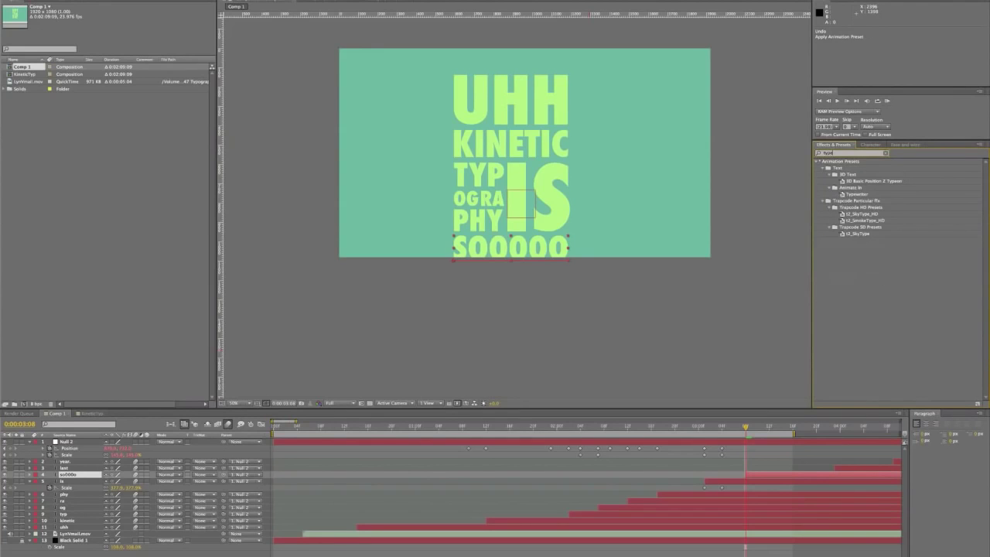
click(857, 194)
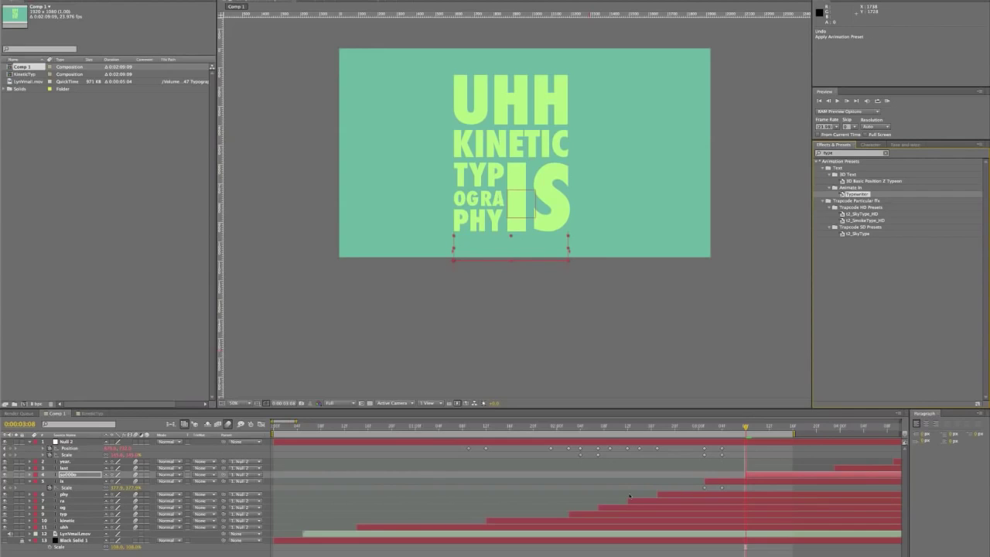
Shorten the "sooooo" typing effect by moving its ending Range Selector Start keyframe to 0:00:03:13, and preview it.
click(771, 480)
key(u)
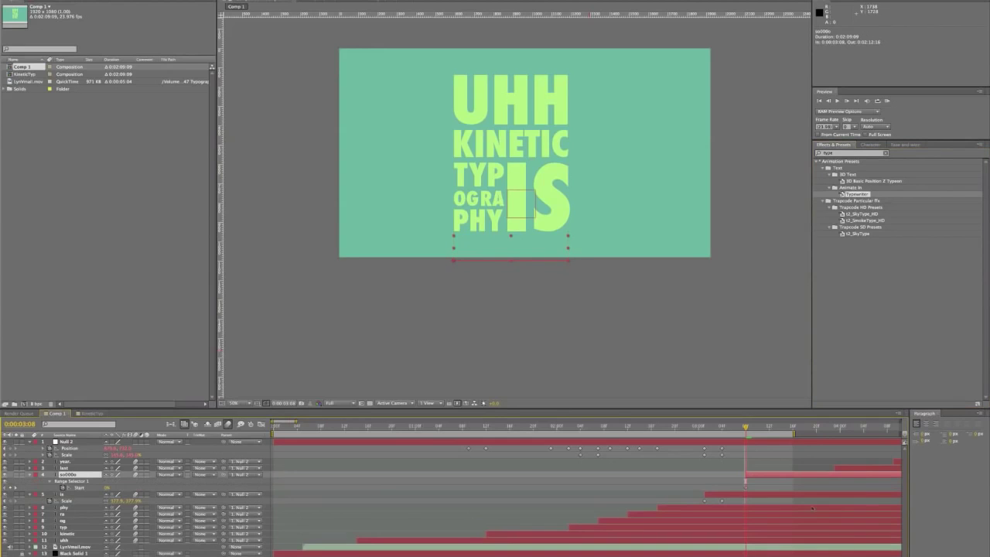
scroll(585, 487, right, 5)
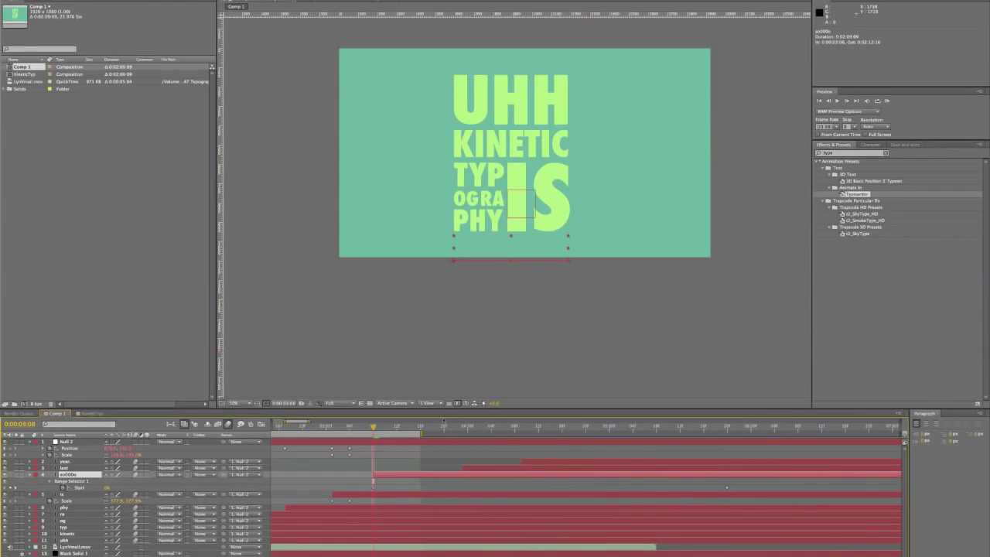
drag(727, 489, 403, 489)
drag(379, 424, 385, 436)
key(KP_0)
key(space)
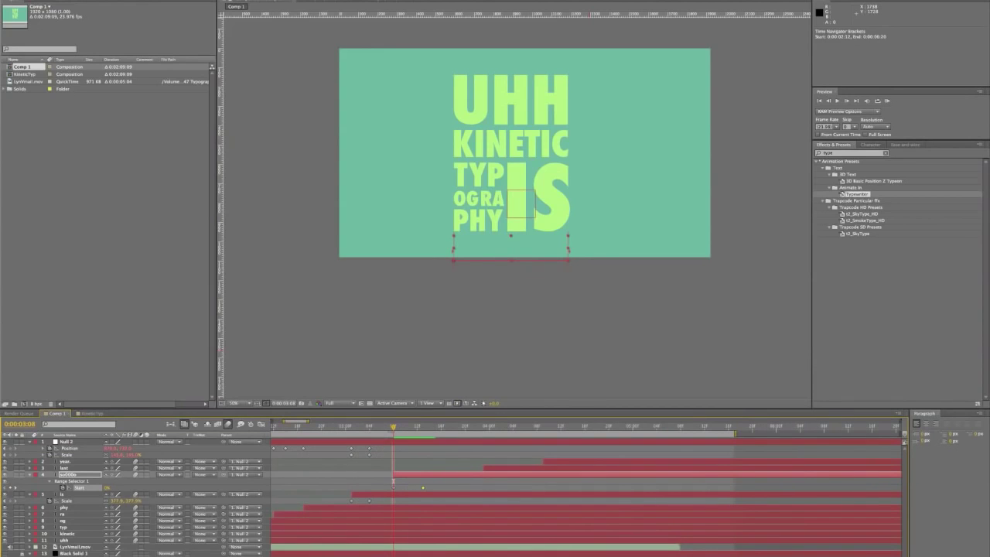
Copy the null's last Position and Scale keyframes to 0:00:03:08 to hold the framing.
drag(374, 448, 377, 459)
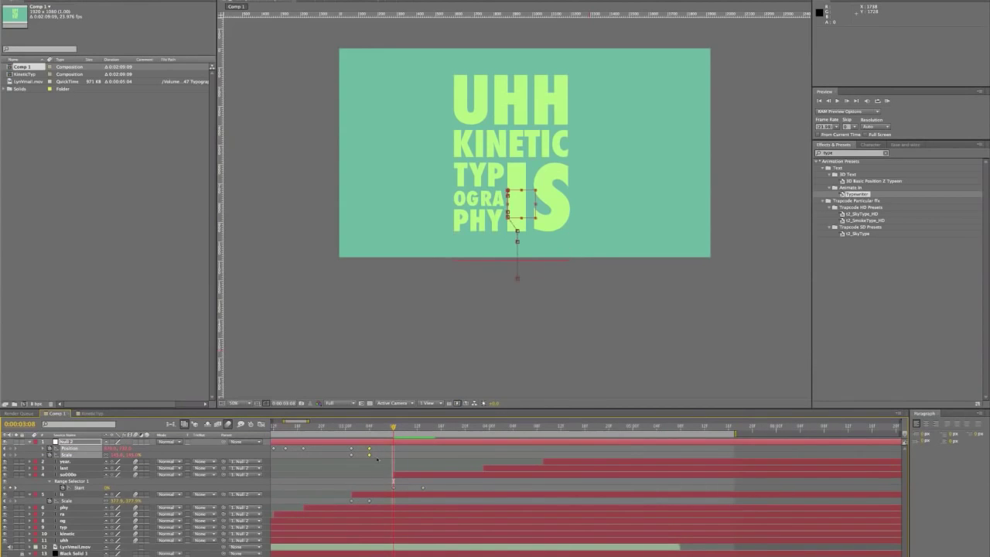
key(ctrl+c)
key(ctrl+v)
At 0:00:03:13, scale the null down to about 123% and raise it to about 870, 643.
key(Page_Down)
key(Page_Down)
key(Page_Down)
key(Page_Down)
key(Page_Down)
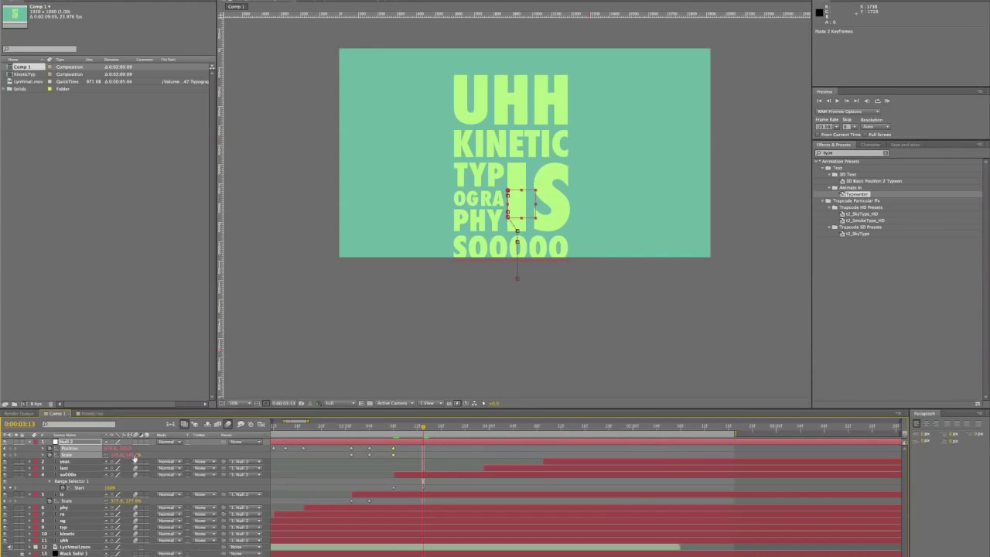
drag(126, 449, 118, 448)
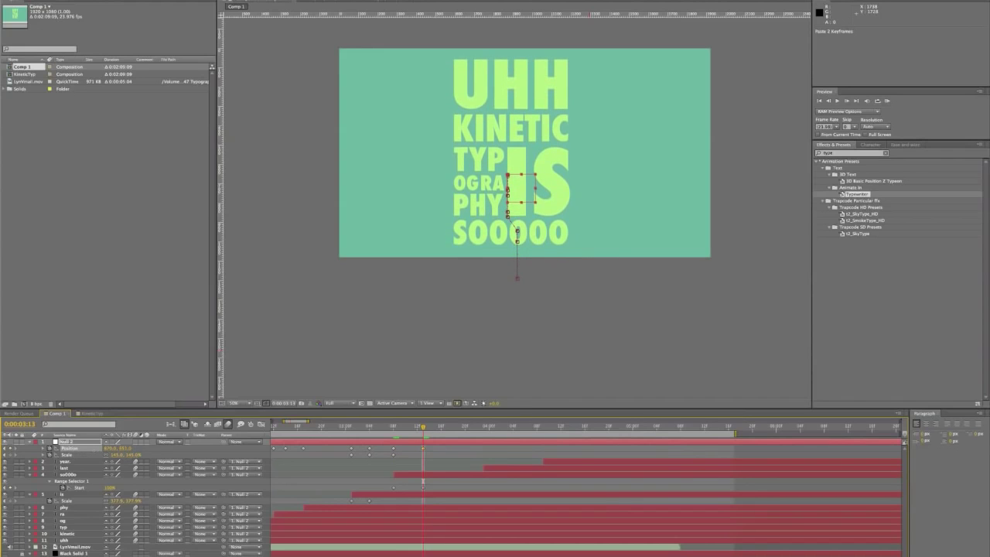
mouse_move(423, 427)
mouse_down()
mouse_move(406, 431)
mouse_move(424, 435)
mouse_up()
drag(117, 457, 105, 457)
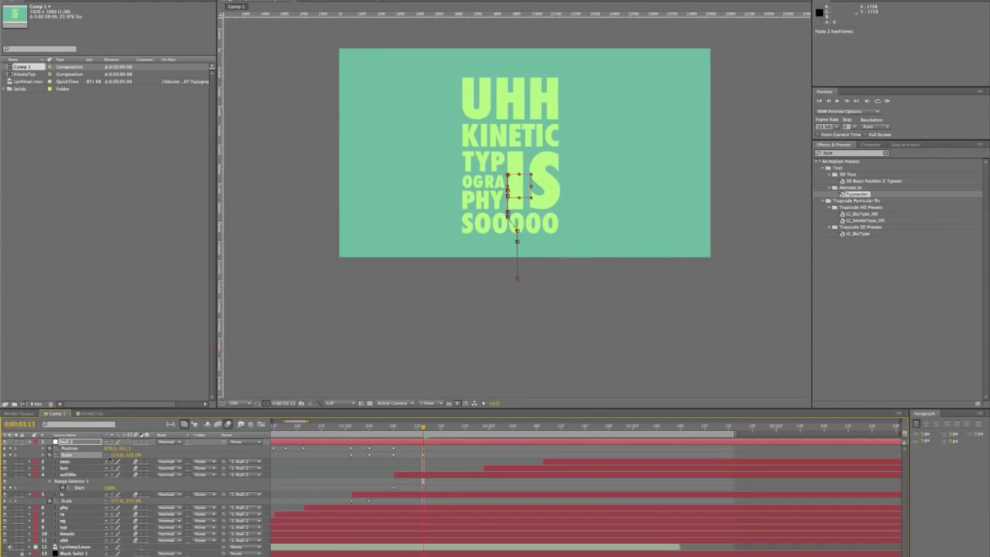
drag(131, 449, 128, 448)
Preview up to the "last" layer, hold the null's Position with a keyframe at 0:00:03:20, and raise it to 870, 611 at 0:00:03:23.
click(345, 427)
key(space)
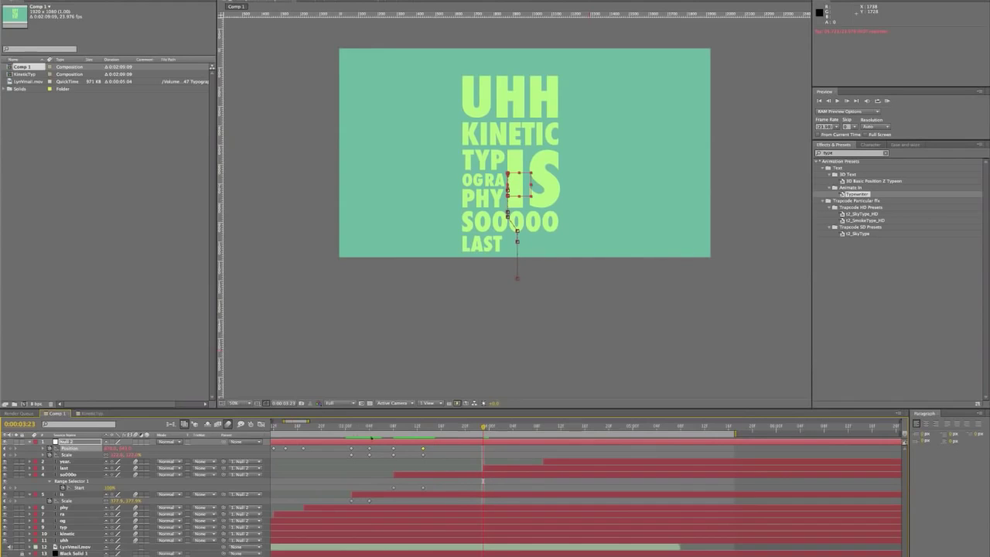
key(alt+shift+p)
mouse_move(520, 195)
mouse_down()
mouse_move(520, 137)
mouse_move(520, 189)
mouse_up()
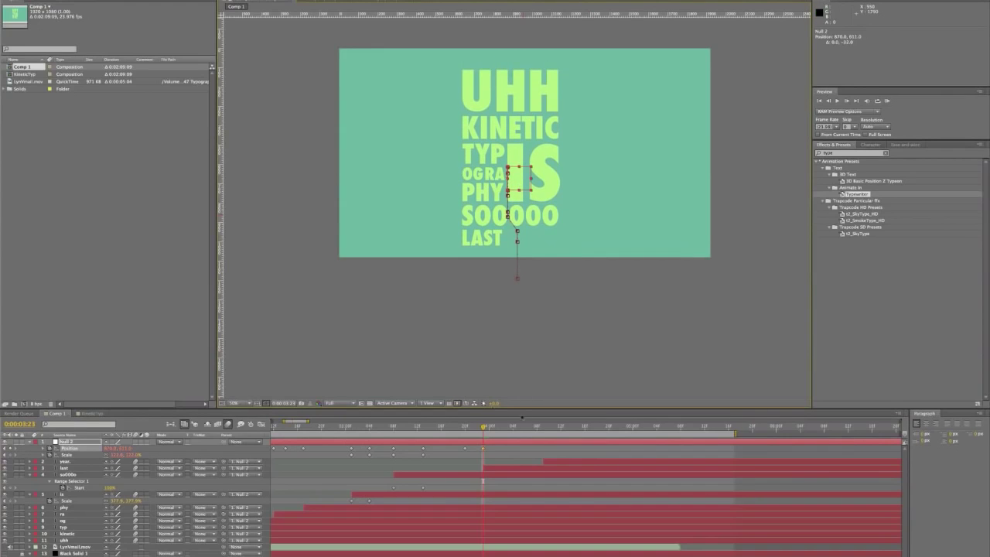
Copy the null's 0:00:03:23 Position keyframe to 0:00:04:05.
key(ctrl+c)
key(Page_Down)
key(Page_Down)
key(Page_Down)
key(Page_Down)
key(Page_Down)
key(Page_Down)
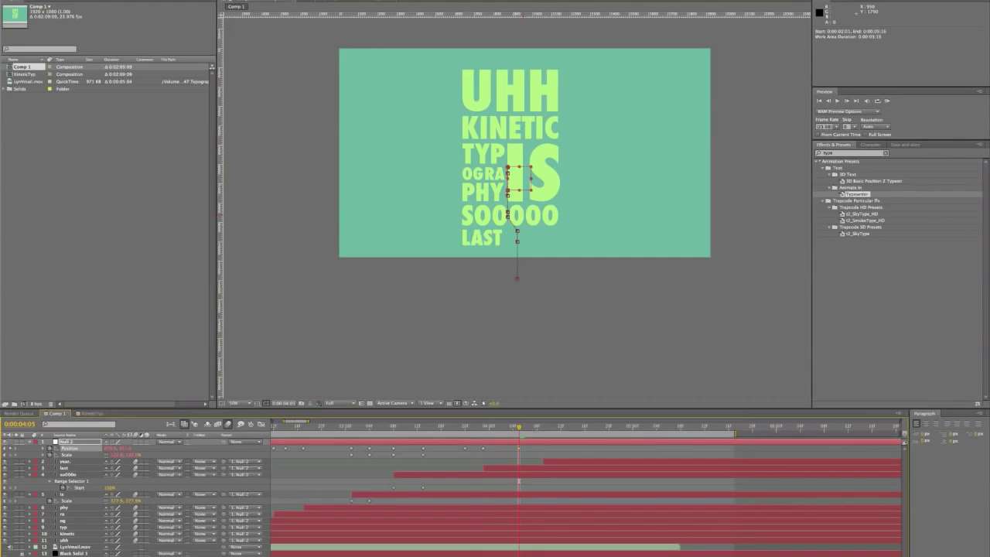
Raise the null slightly at 0:00:04:09, where the "year." layer starts, and preview the whole animation.
key(Page_Down)
key(Page_Down)
key(Page_Down)
key(Page_Down)
drag(518, 182, 522, 177)
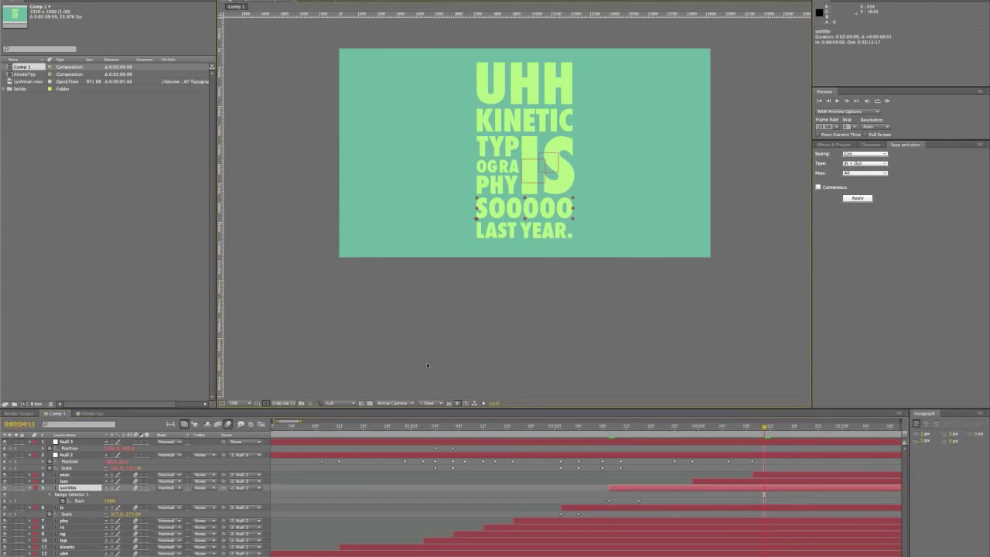
key(KP_0)
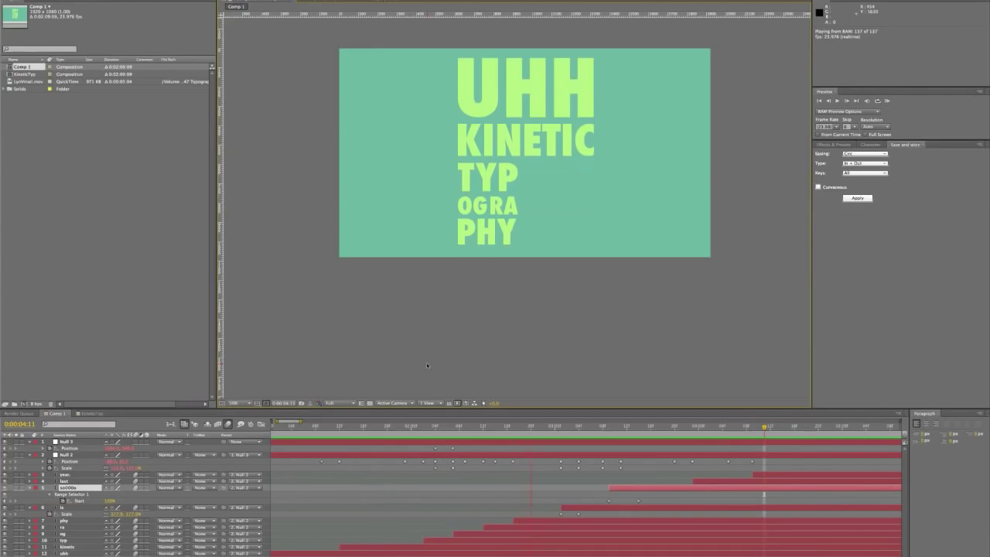
key(space)
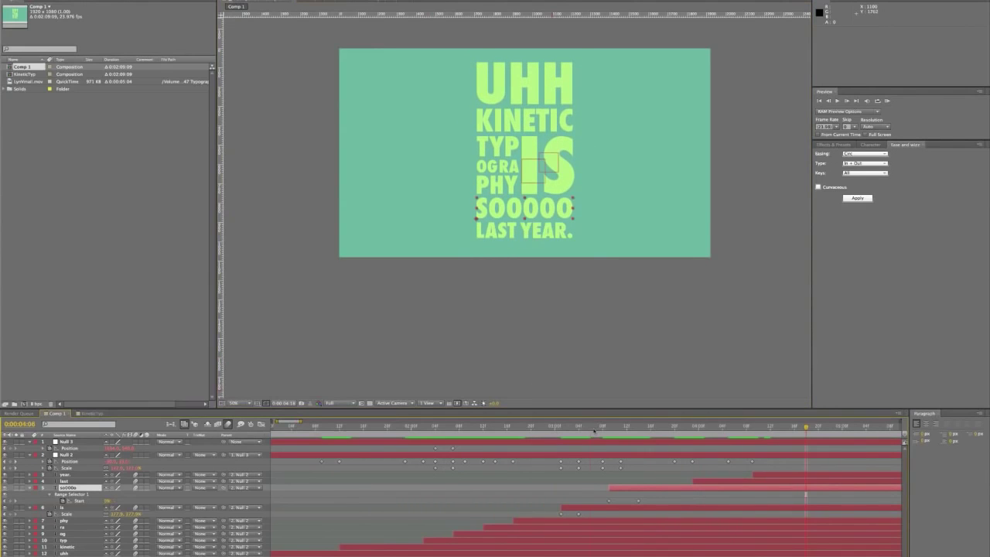
Scrub against the voicemail waveform, move the "sooooo" layer's ending Range Selector Start keyframe to 0:00:03:22, and preview the timing.
click(593, 427)
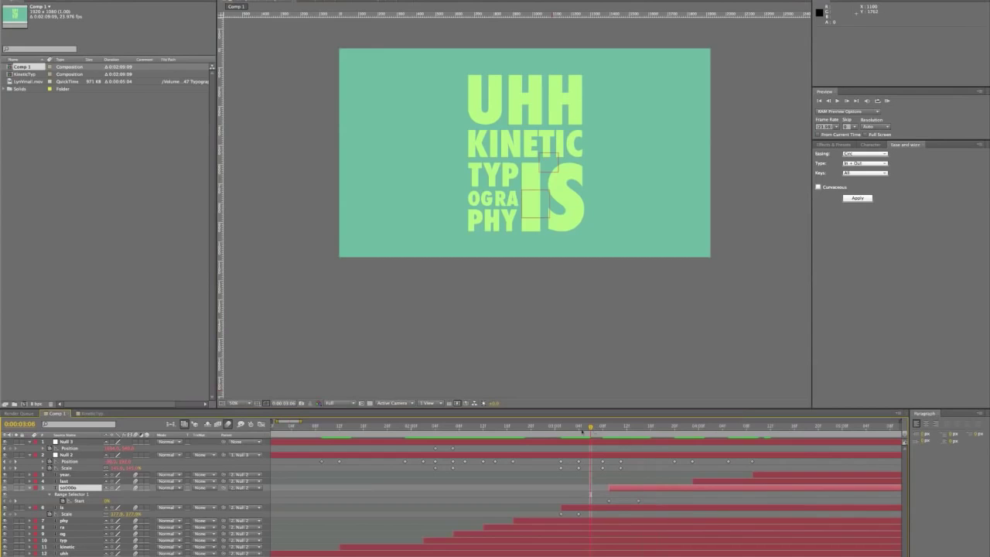
scroll(294, 495, down, 1)
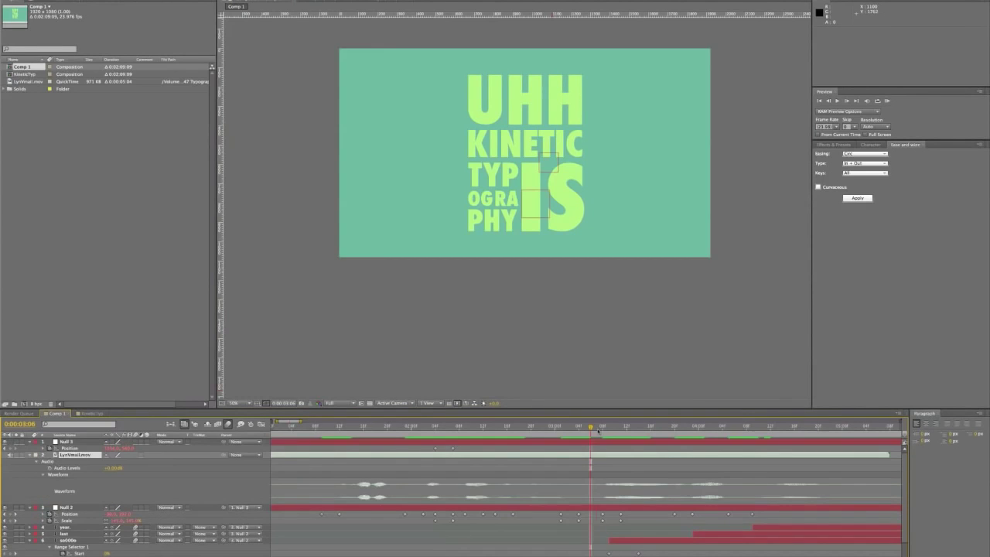
drag(591, 426, 602, 427)
drag(603, 426, 687, 427)
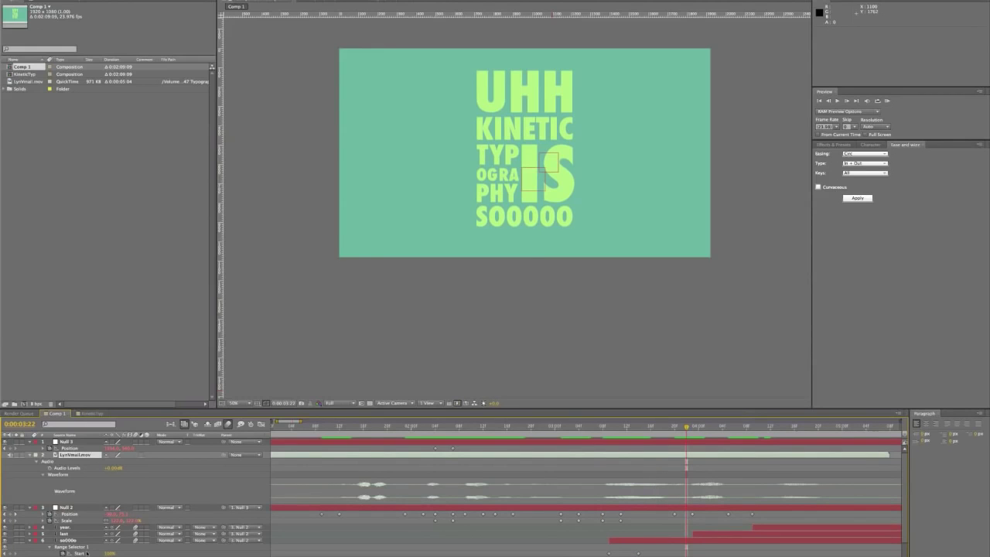
click(81, 540)
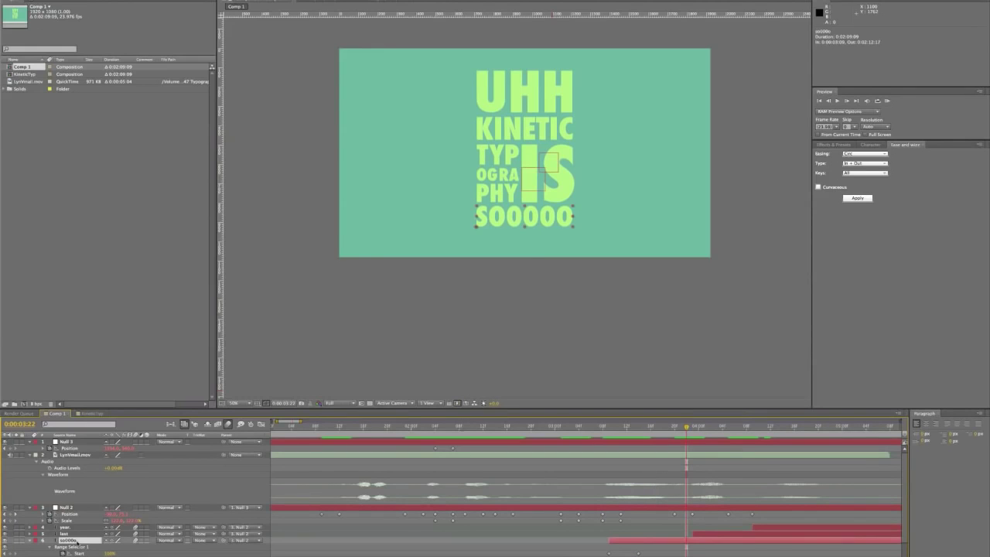
click(642, 554)
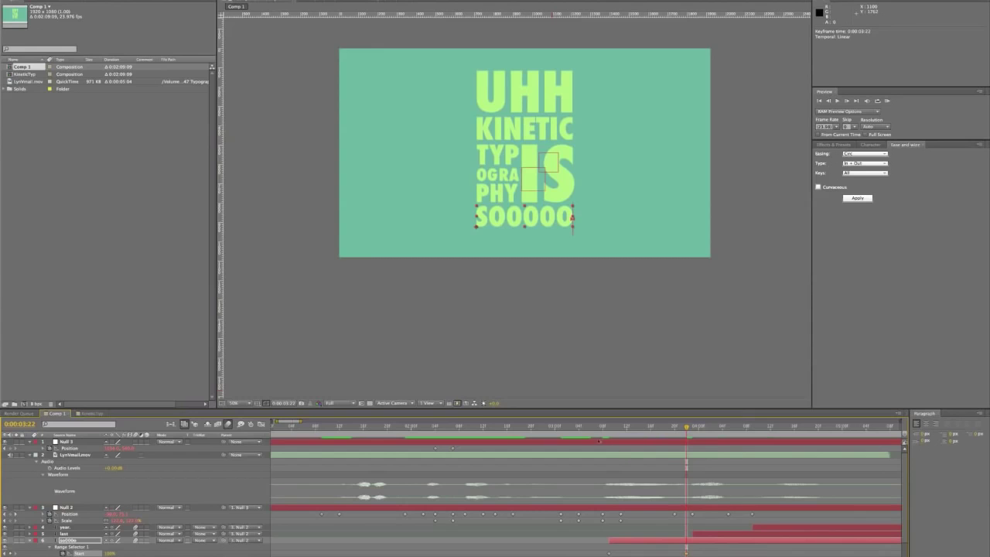
key(space)
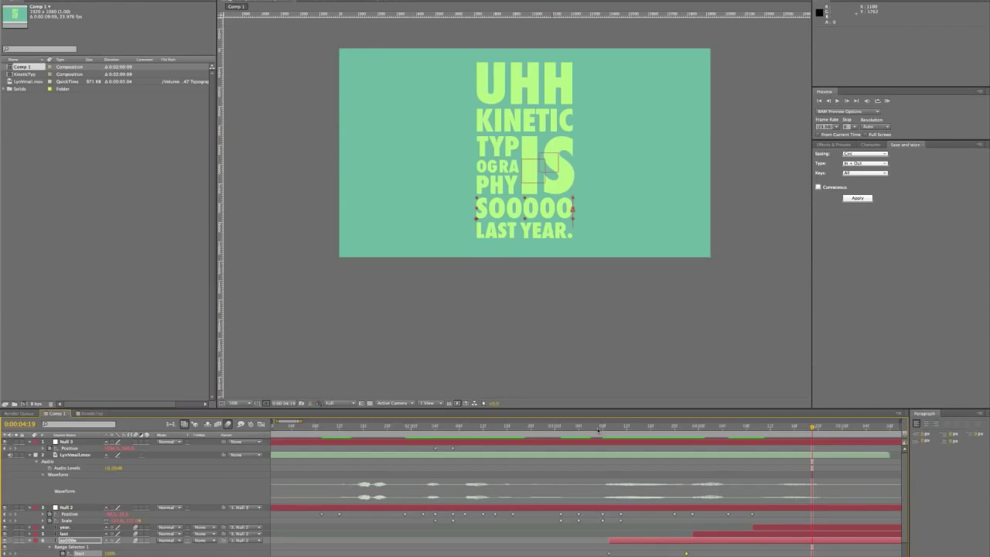
key(period)
drag(303, 151, 298, 255)
key(comma)
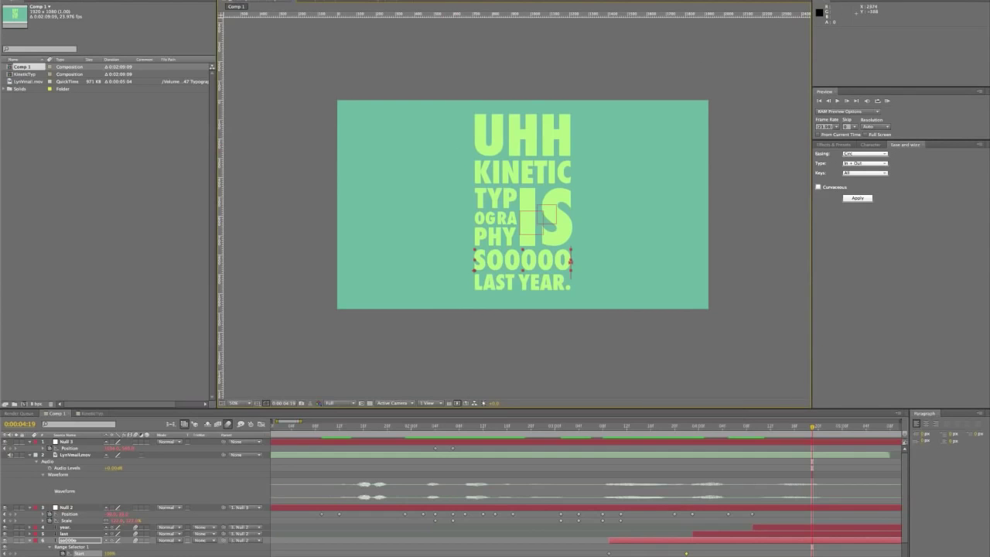
click(851, 2)
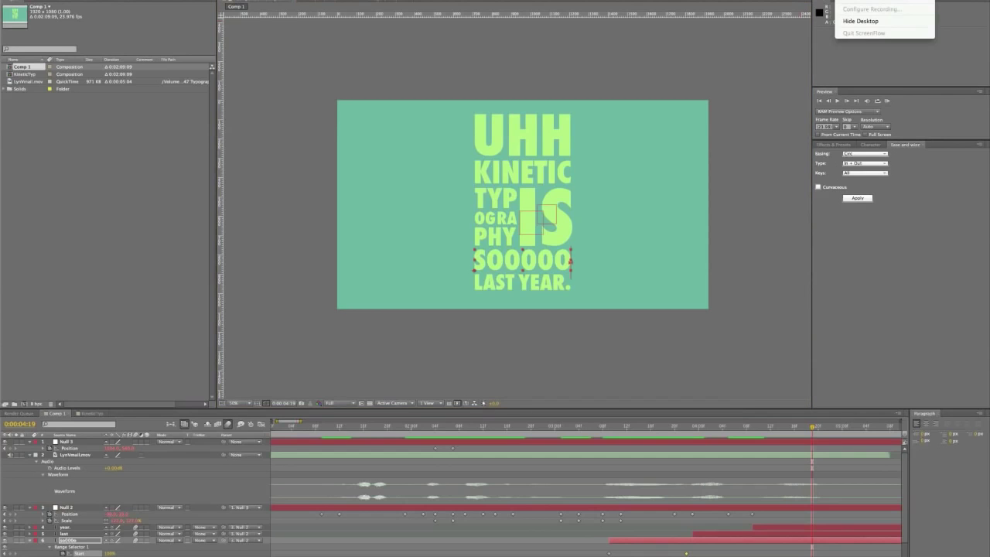